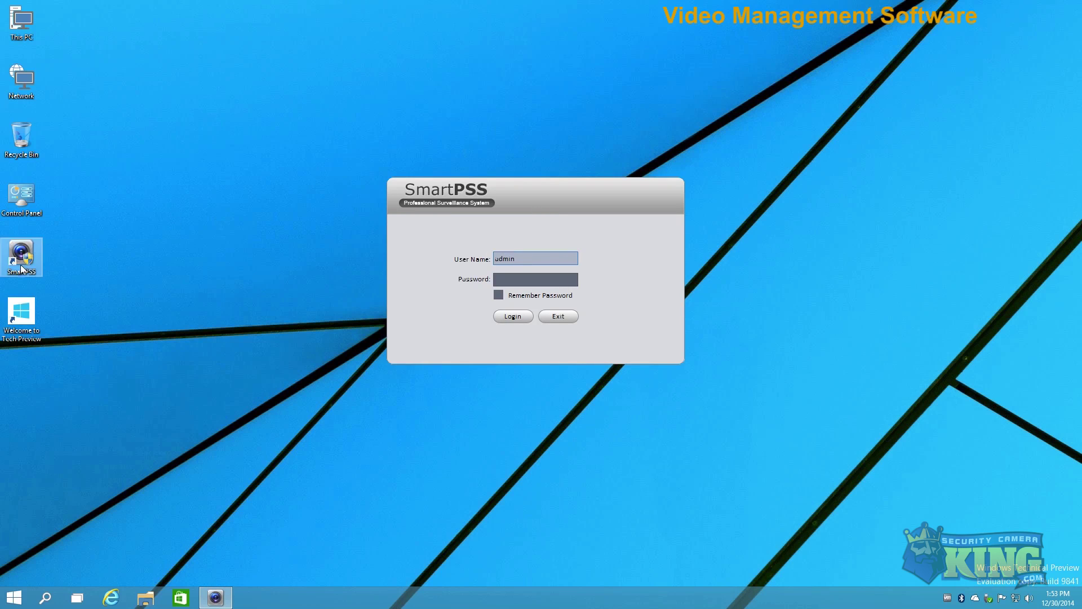
# Step: Log in with the administrator password, with Remember Password ticked
pyautogui.click(516, 278)
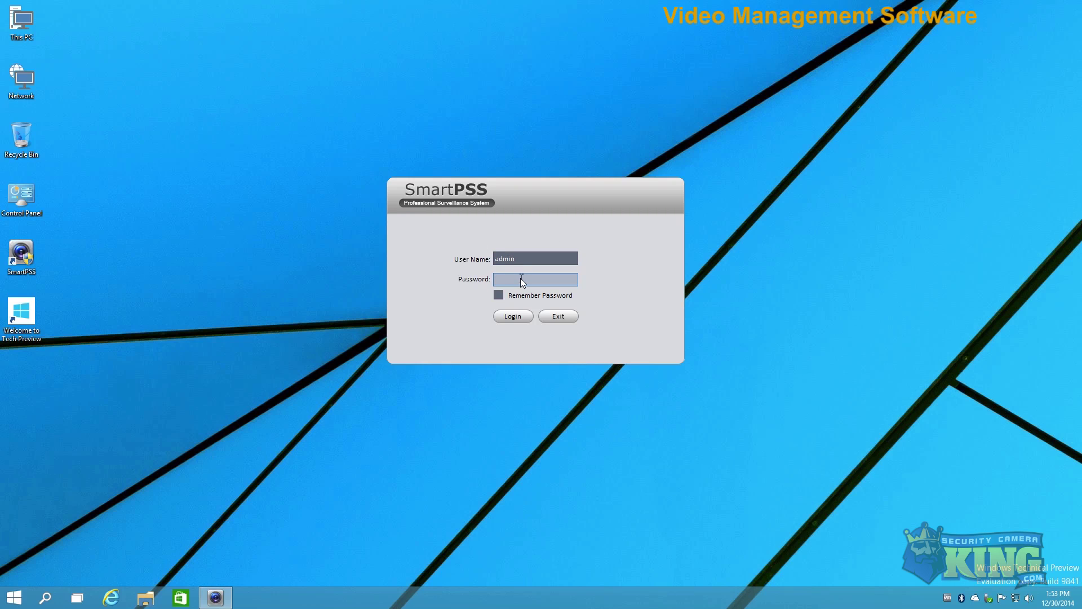
pyautogui.write('adminadm')
pyautogui.click(499, 295)
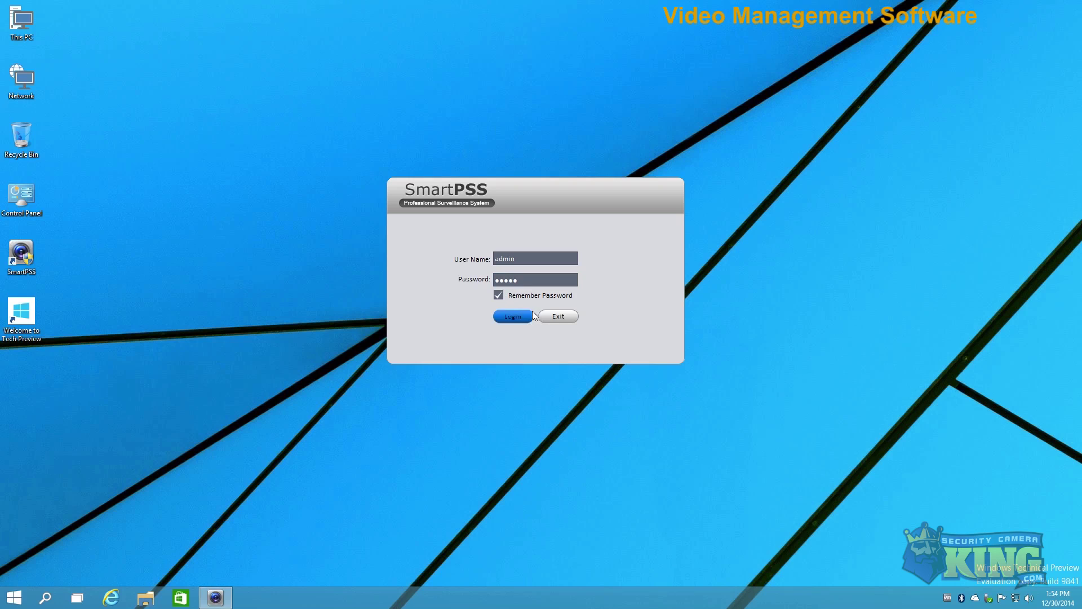
pyautogui.click(508, 317)
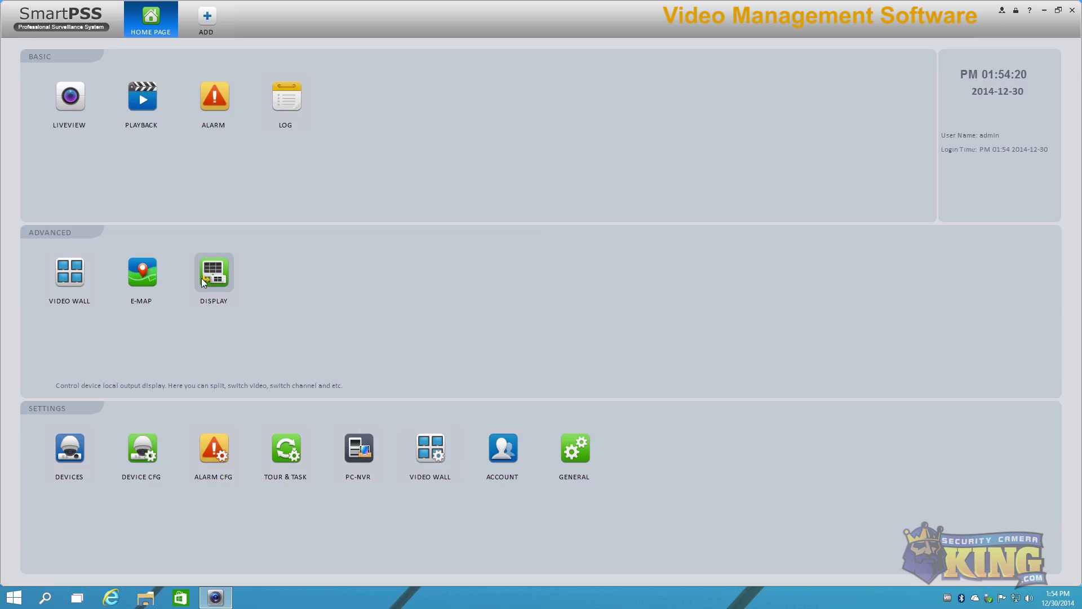
pyautogui.click(72, 274)
pyautogui.click(228, 6)
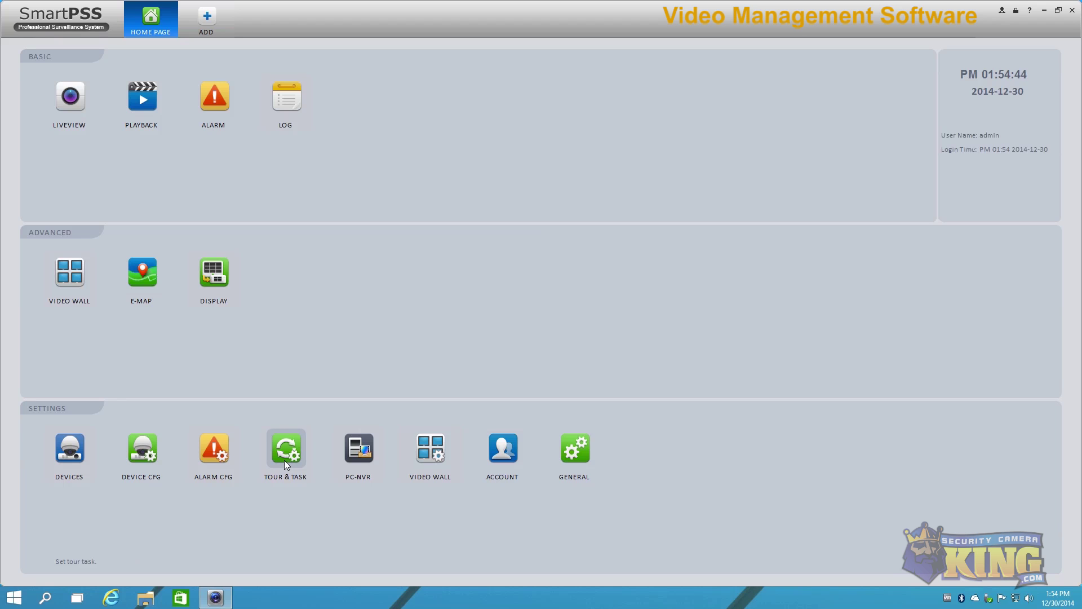
pyautogui.click(429, 457)
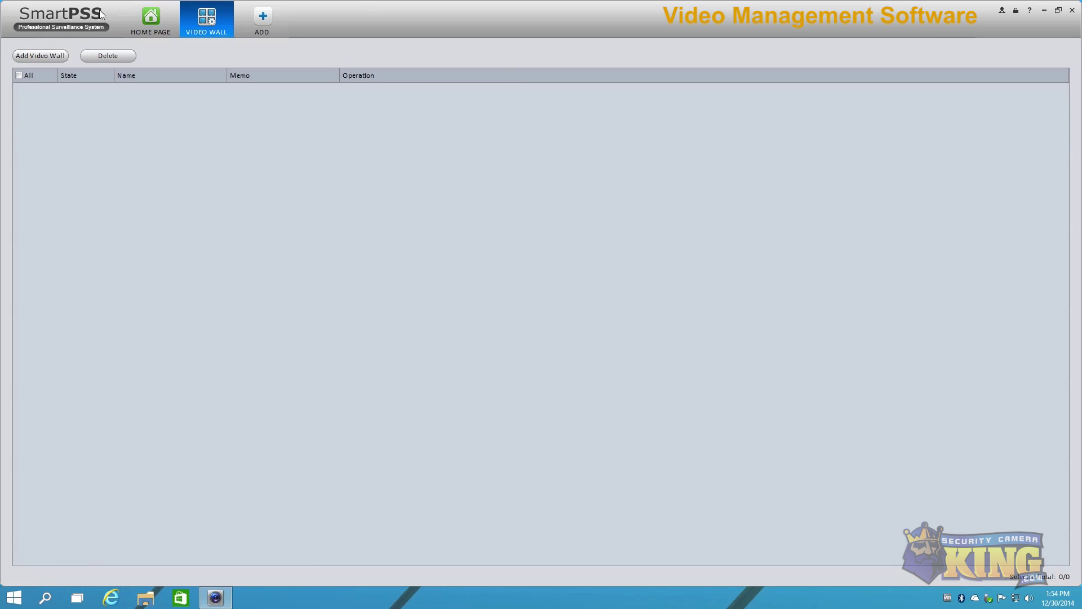
pyautogui.click(231, 9)
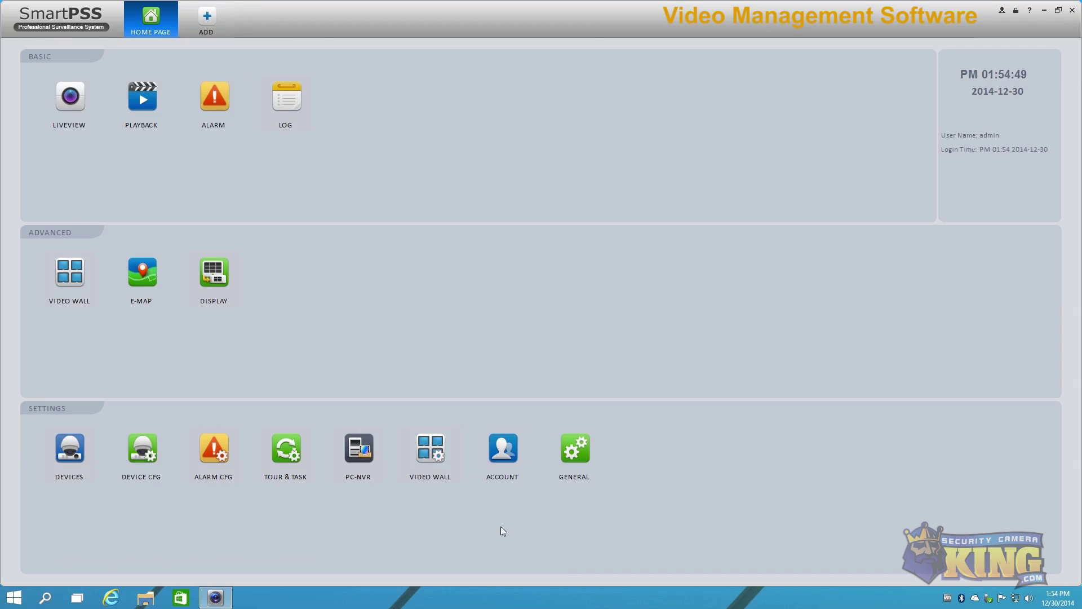
pyautogui.click(579, 449)
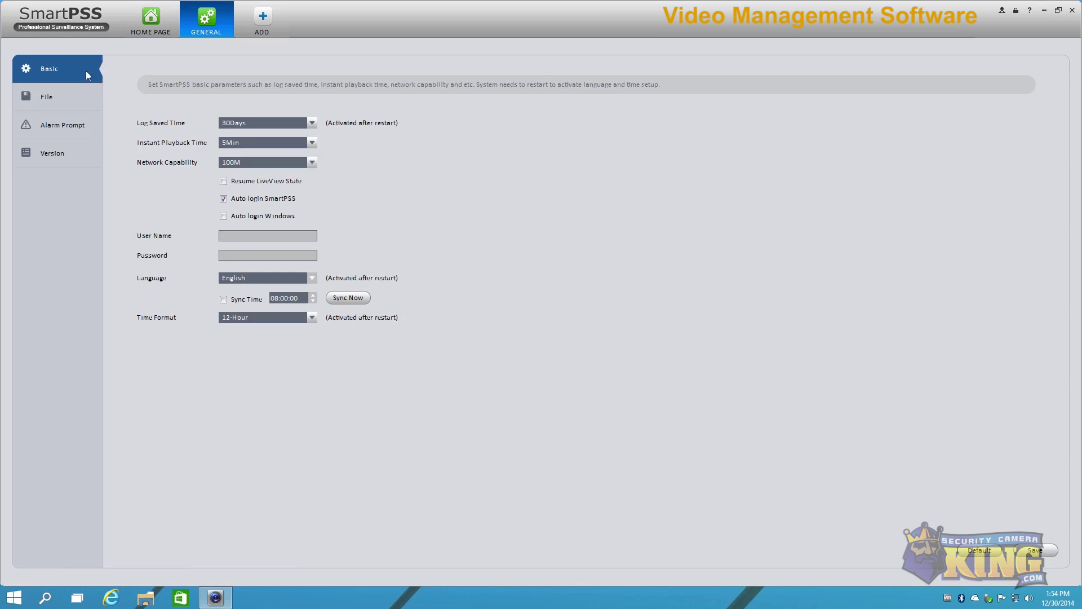
# Step: Browse the File, Alarm Prompt, Version and Basic general settings pages
pyautogui.click(63, 92)
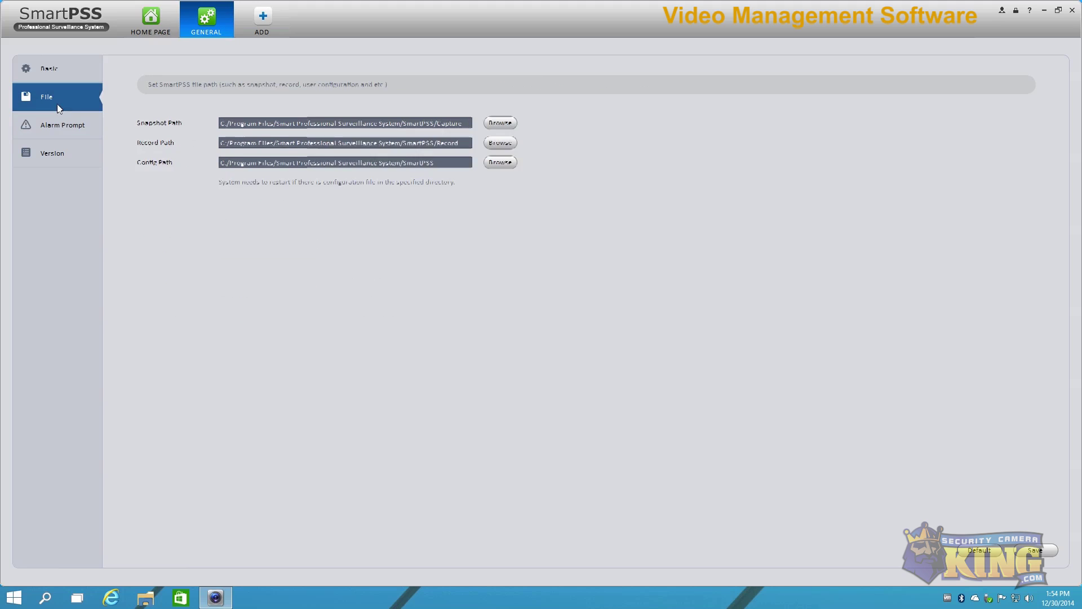
pyautogui.click(54, 121)
pyautogui.click(51, 151)
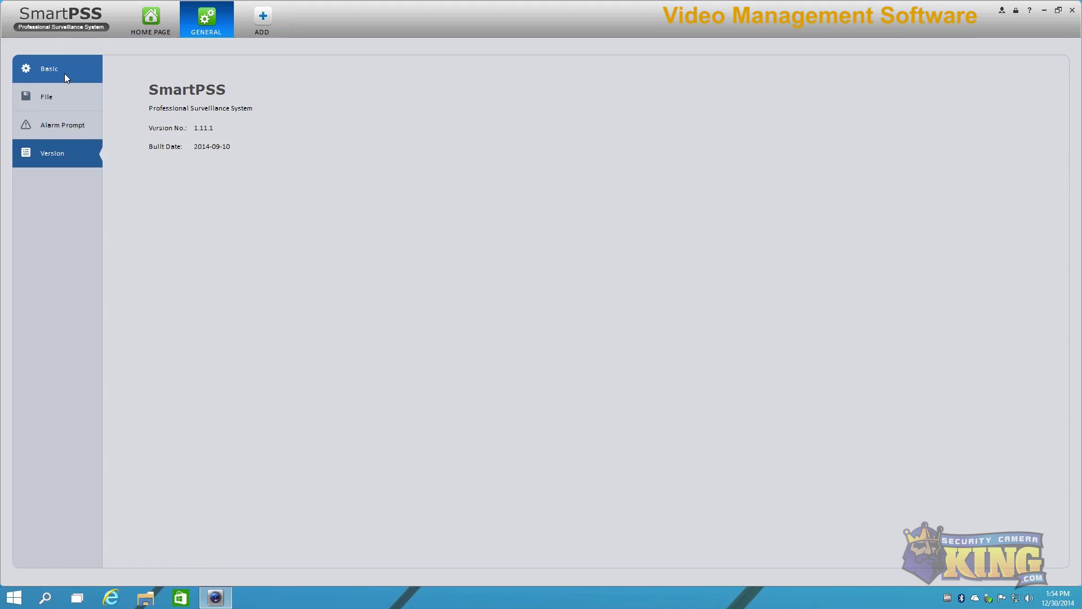
pyautogui.click(64, 72)
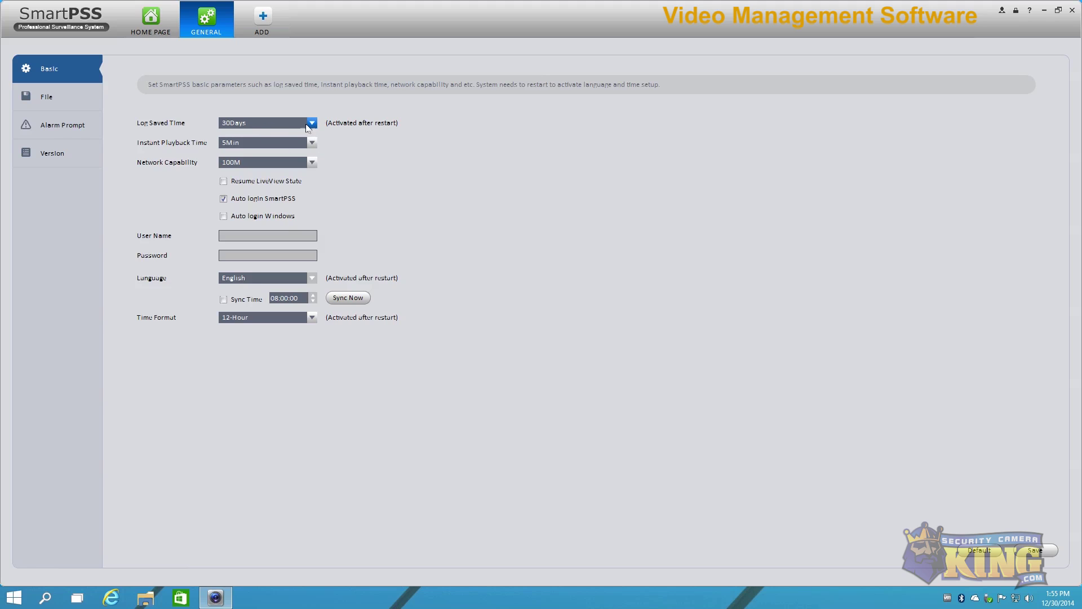
# Step: Keep log retention at 30Days and instant playback at 5Min, then show the File paths
pyautogui.click(248, 124)
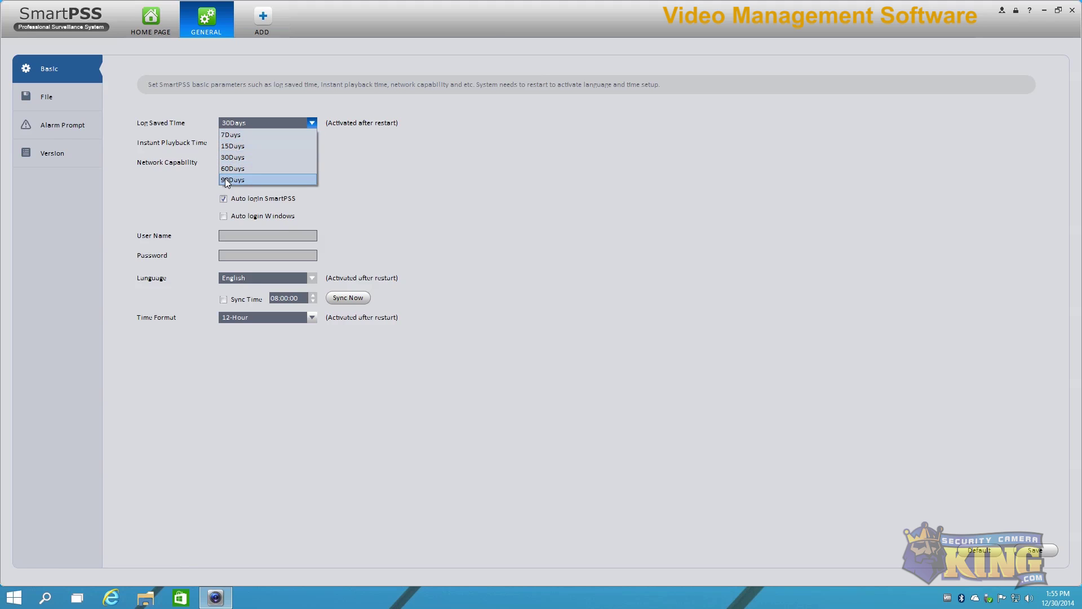
pyautogui.click(450, 182)
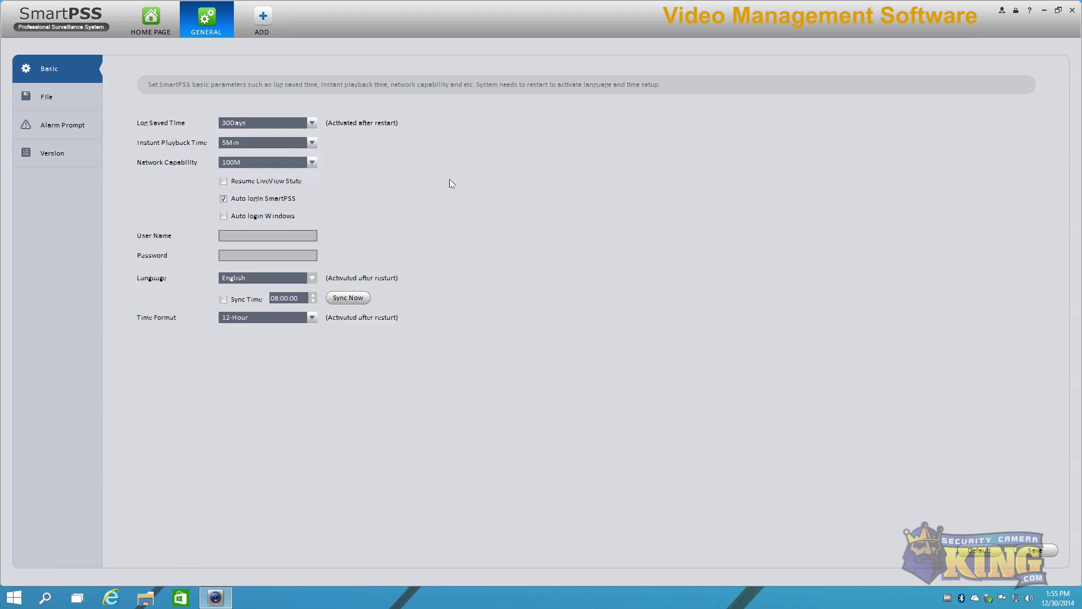
pyautogui.click(231, 144)
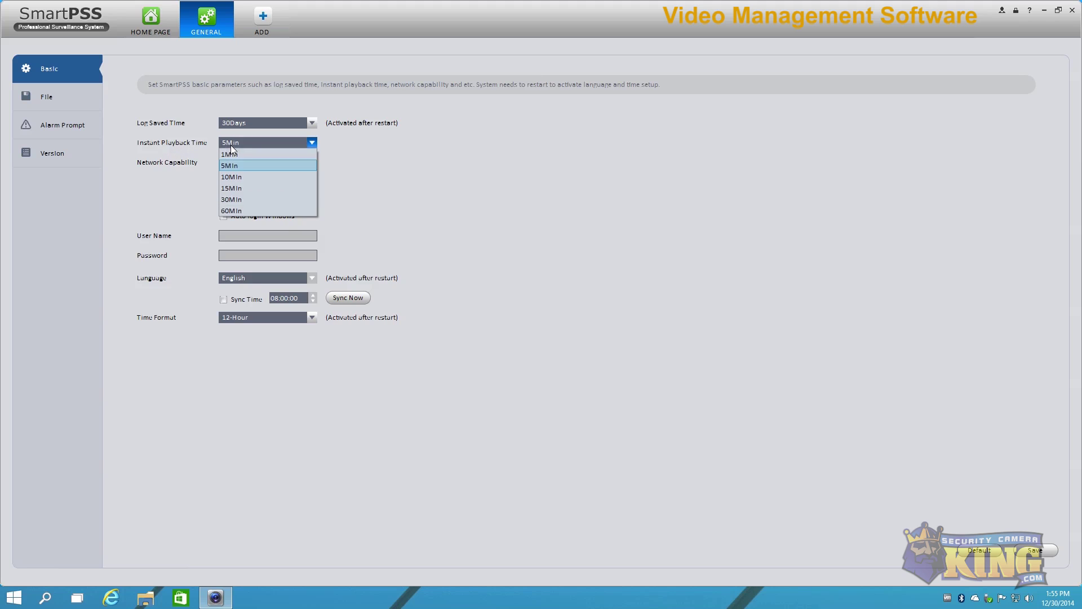
pyautogui.click(468, 230)
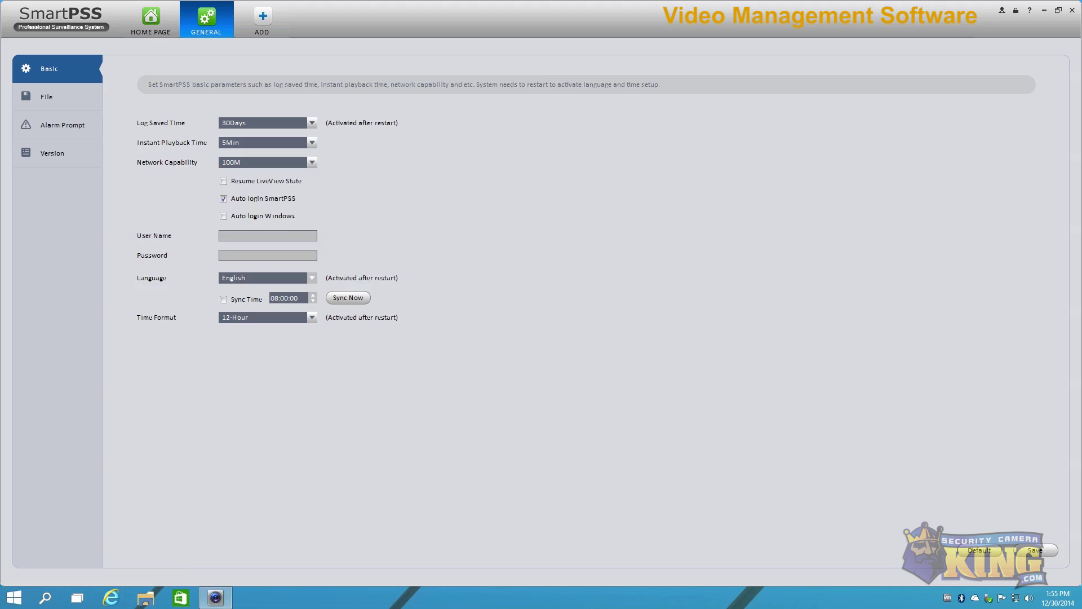
pyautogui.click(48, 100)
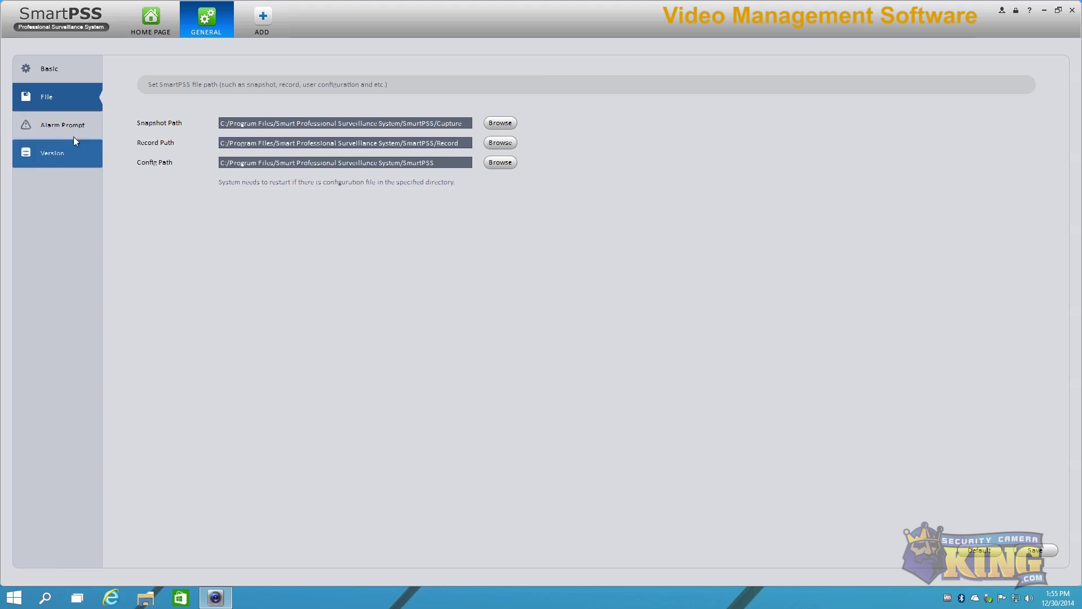
# Step: View the Alarm Prompt and Version pages, then close the GENERAL settings tab
pyautogui.click(45, 126)
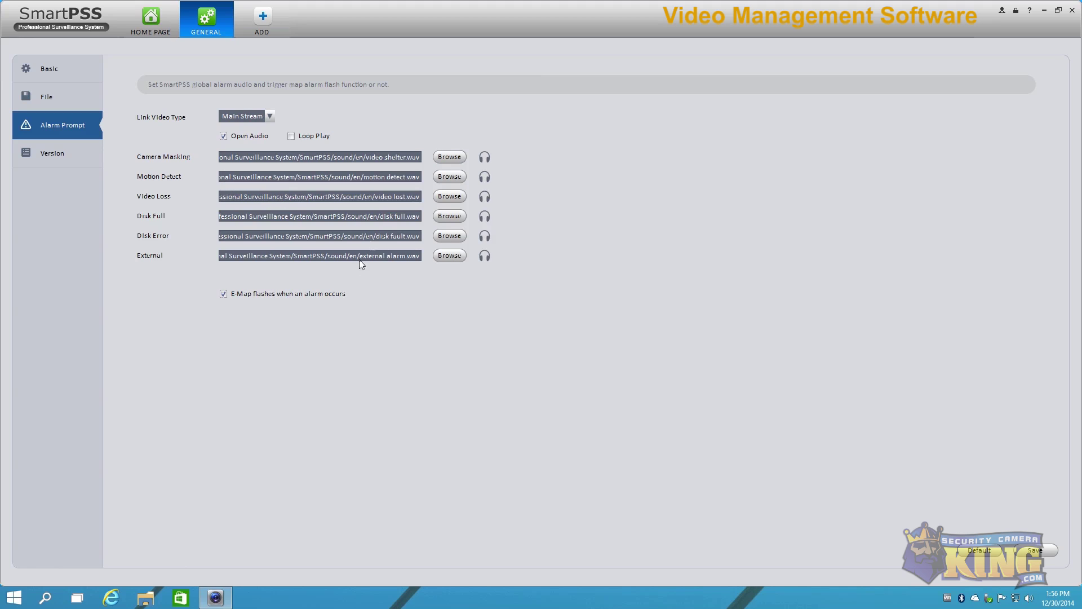
pyautogui.click(36, 157)
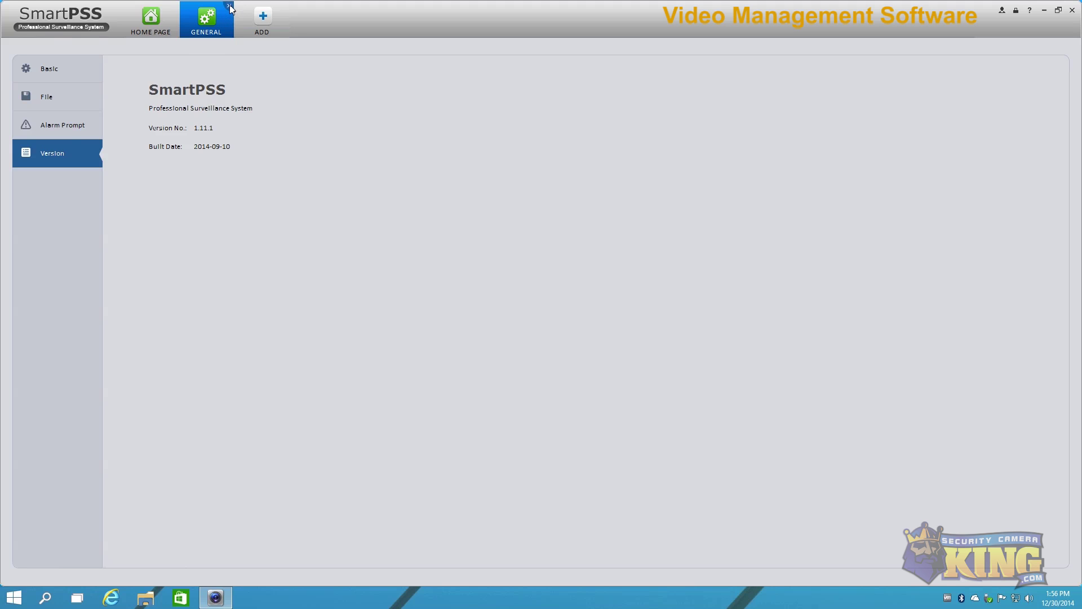
pyautogui.click(229, 6)
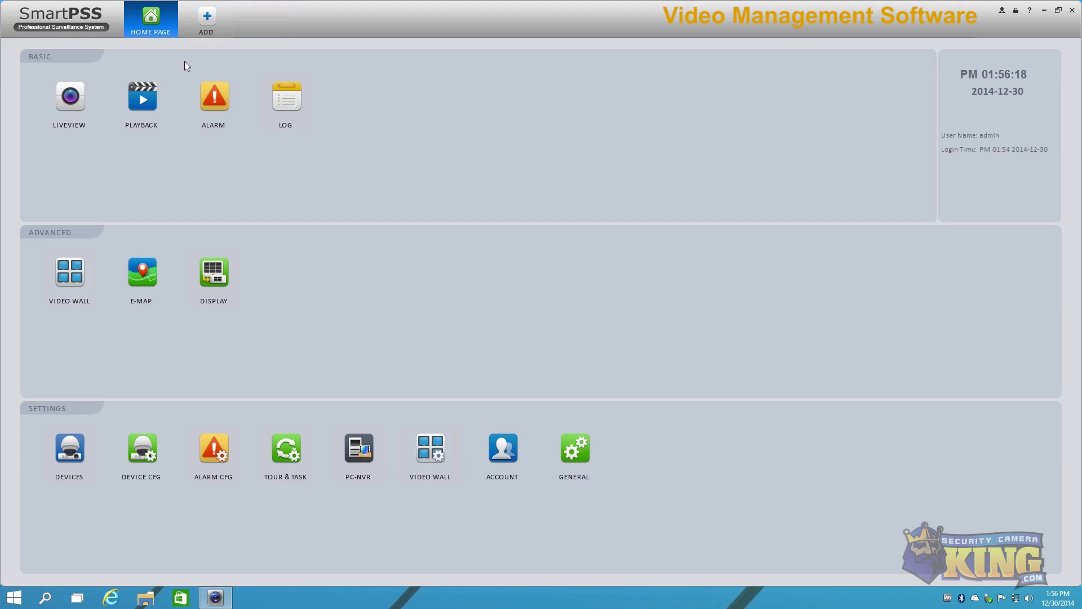
pyautogui.click(212, 31)
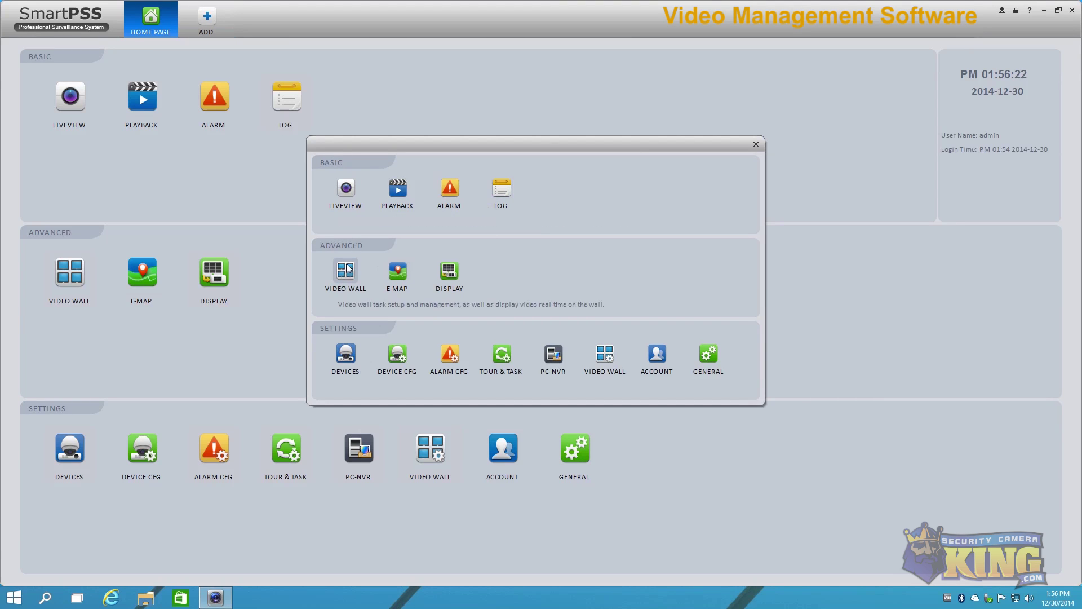
pyautogui.click(353, 190)
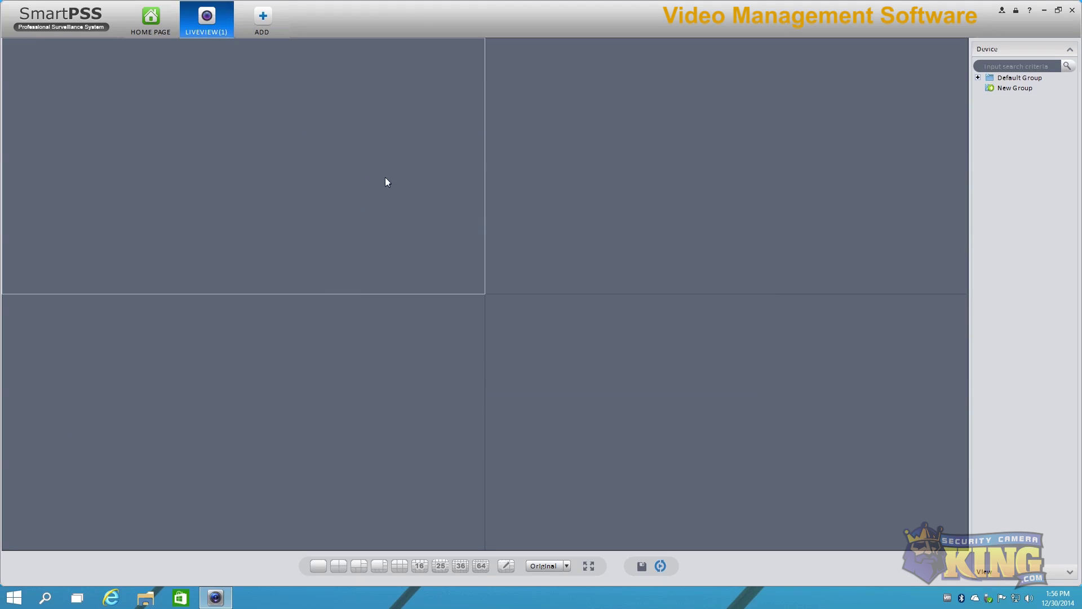
pyautogui.click(263, 19)
pyautogui.click(451, 355)
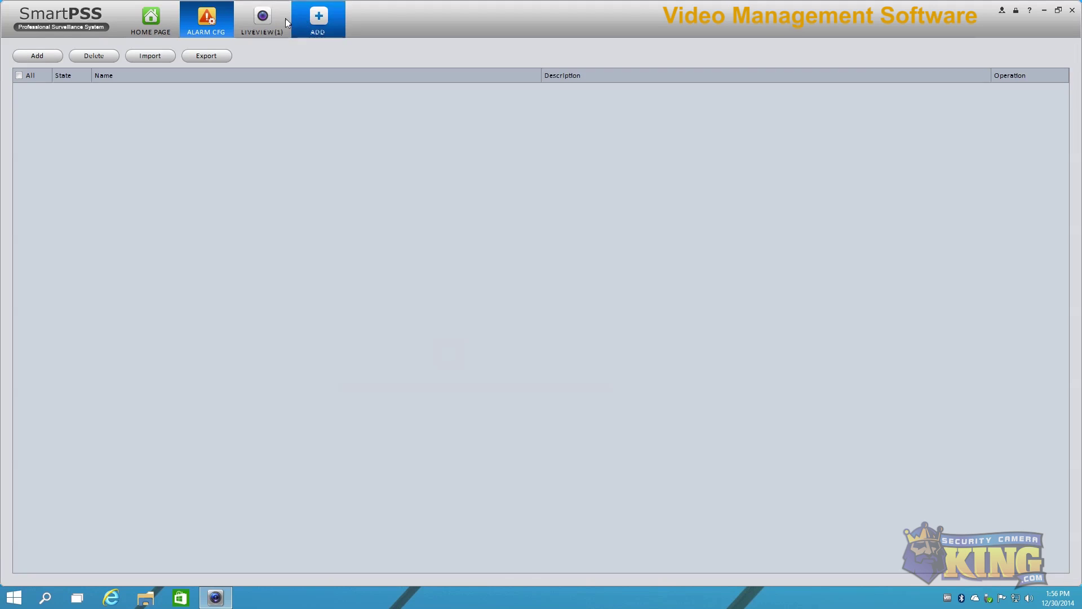
pyautogui.click(262, 20)
pyautogui.click(215, 22)
pyautogui.click(163, 19)
pyautogui.click(214, 20)
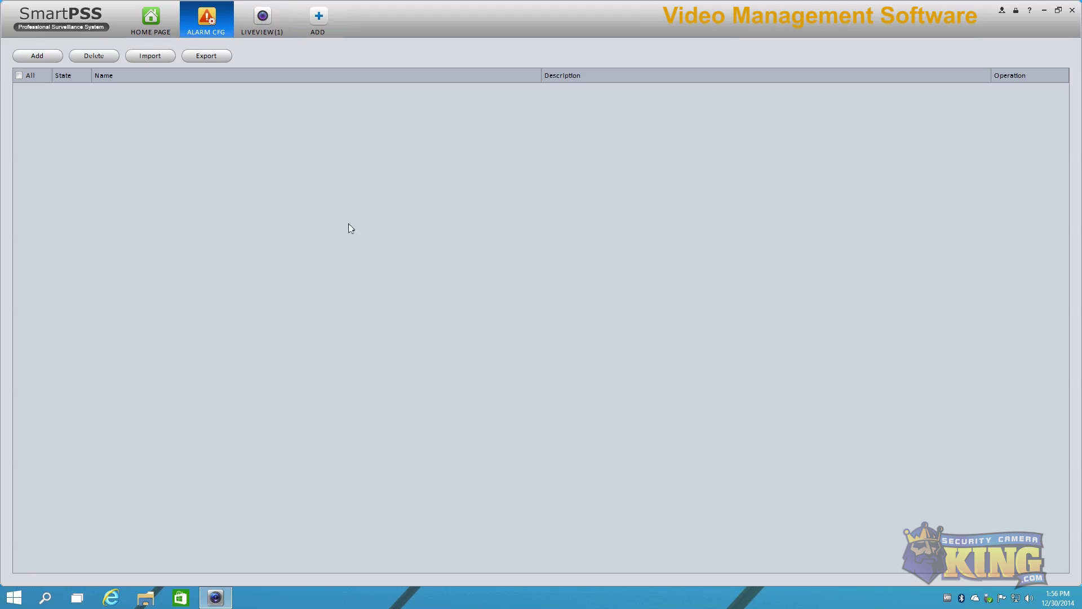
pyautogui.click(150, 19)
pyautogui.click(214, 20)
pyautogui.click(254, 22)
pyautogui.click(212, 26)
pyautogui.click(151, 20)
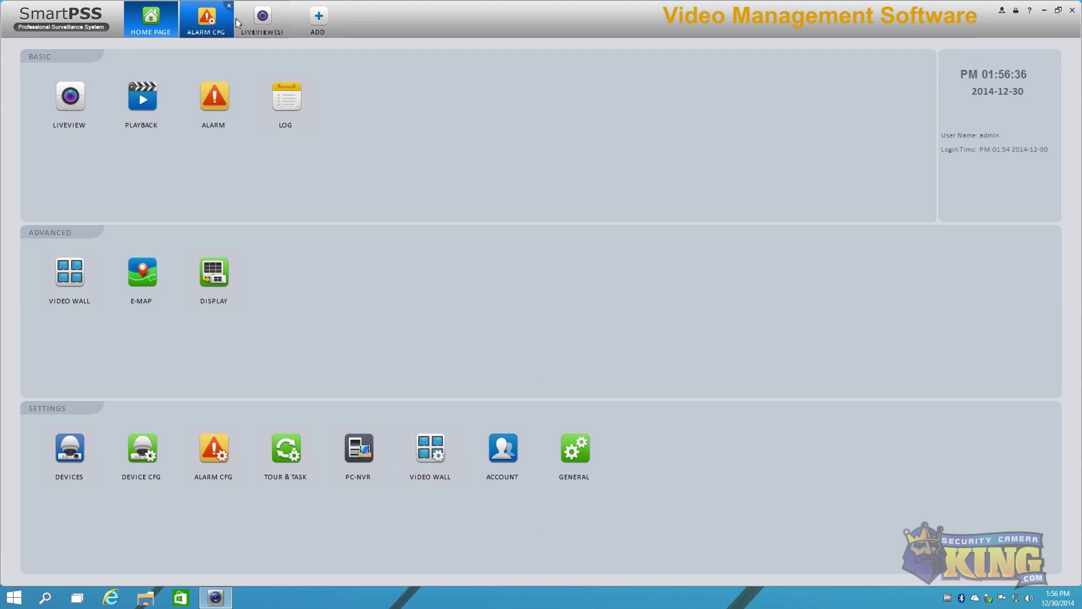
pyautogui.click(278, 15)
pyautogui.click(285, 6)
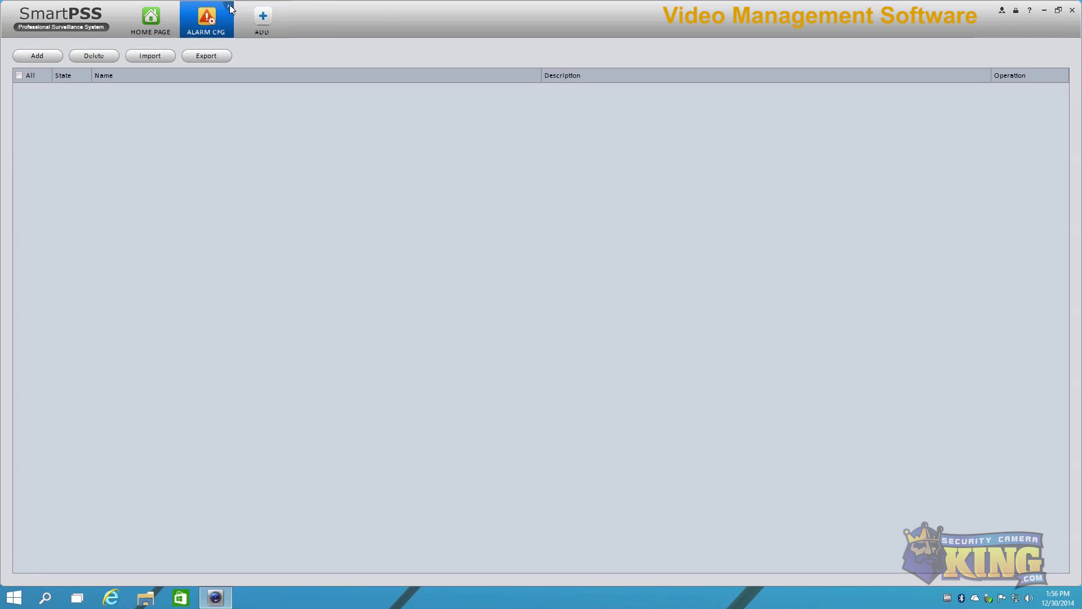
pyautogui.click(230, 5)
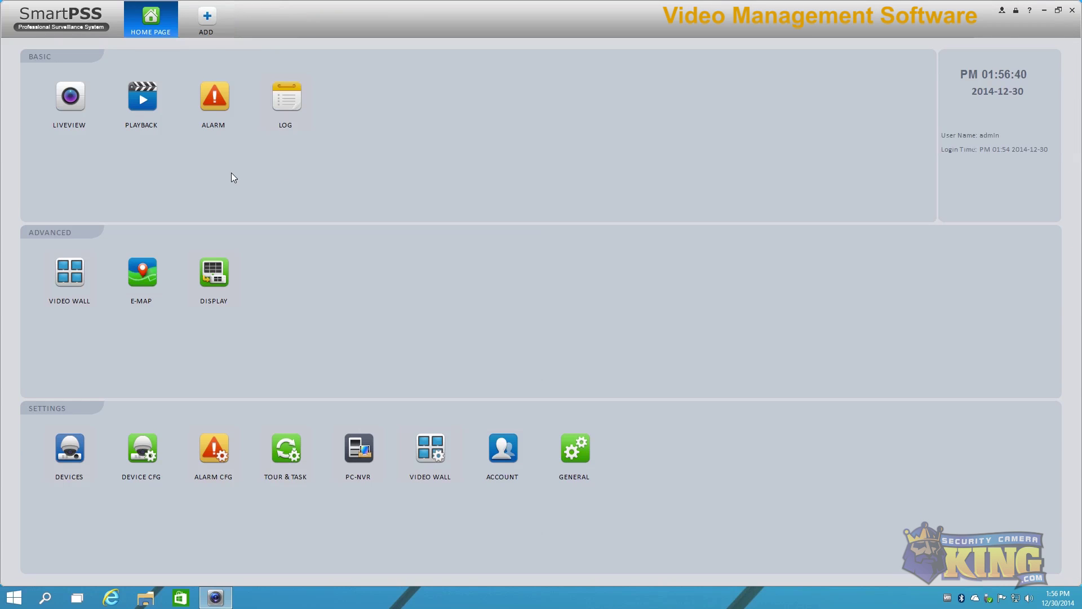
# Step: Open a live view split into 64 panes, plus a second 64-window live view
pyautogui.click(73, 98)
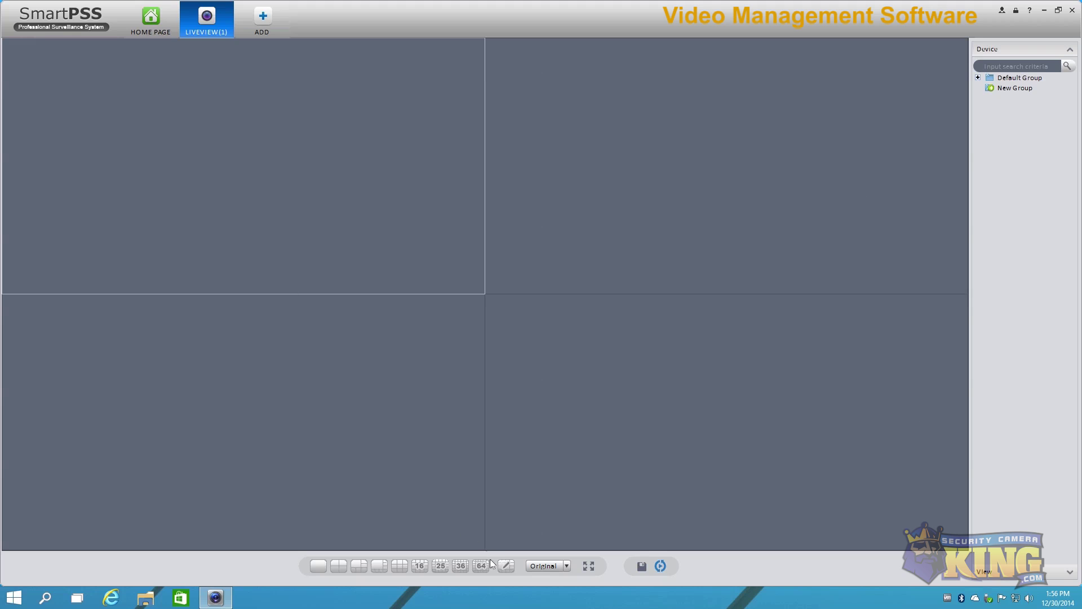
pyautogui.click(478, 568)
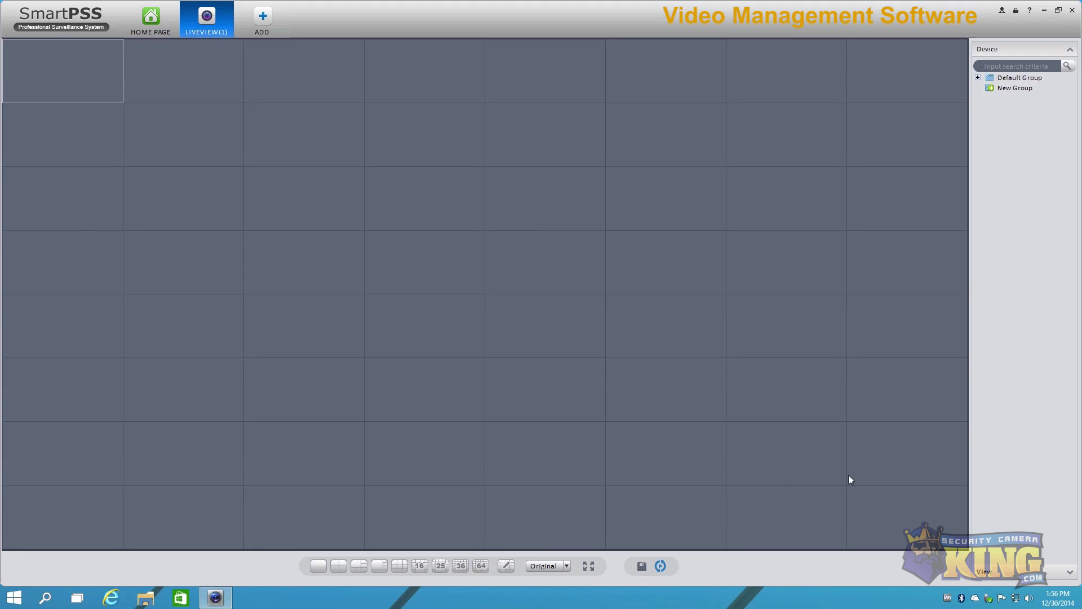
pyautogui.click(266, 21)
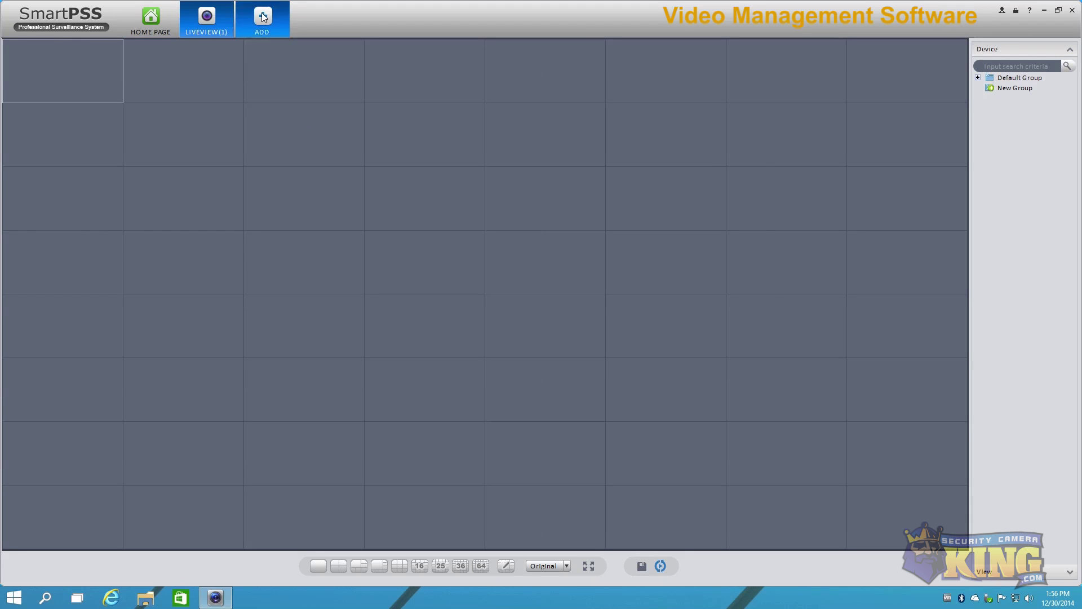
pyautogui.click(345, 189)
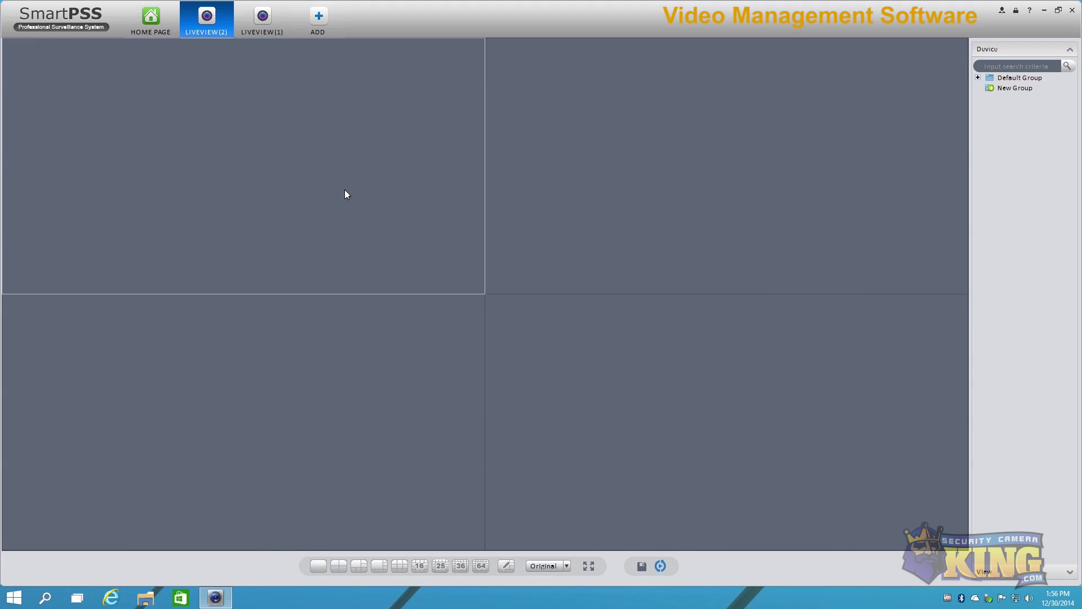
pyautogui.click(480, 566)
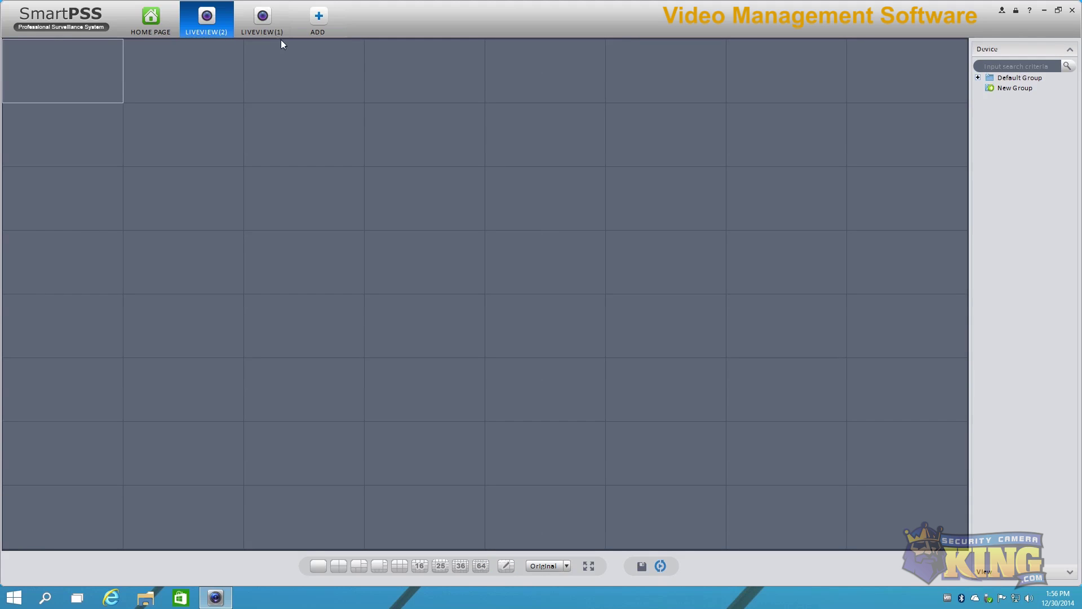
# Step: Detach the second live view into its own window, maximize it, then close it
pyautogui.moveTo(255, 16); pyautogui.dragTo(539, 227)
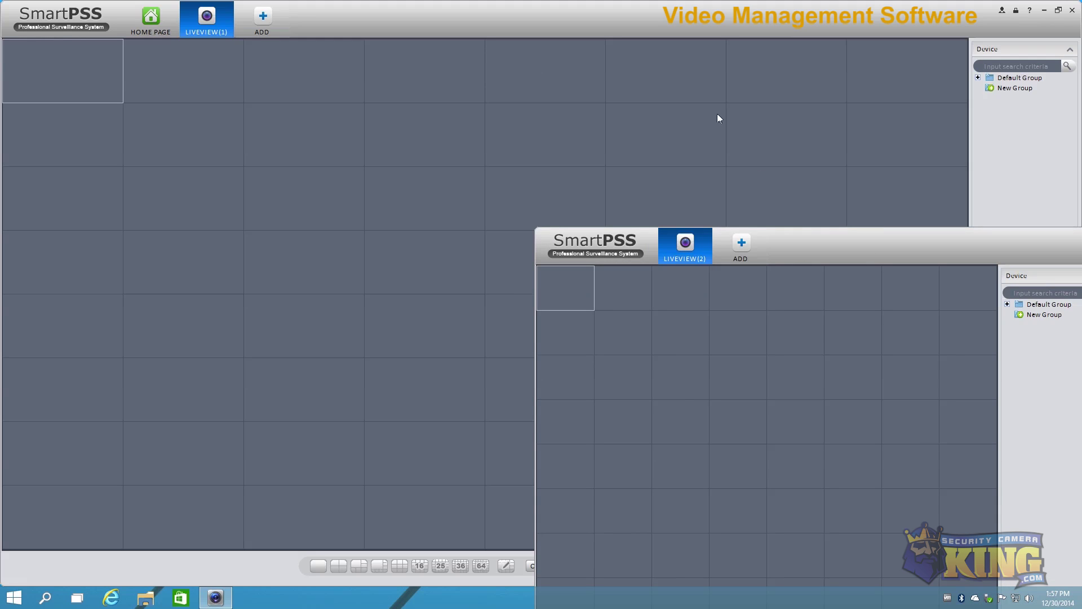
pyautogui.moveTo(807, 244); pyautogui.dragTo(668, 118)
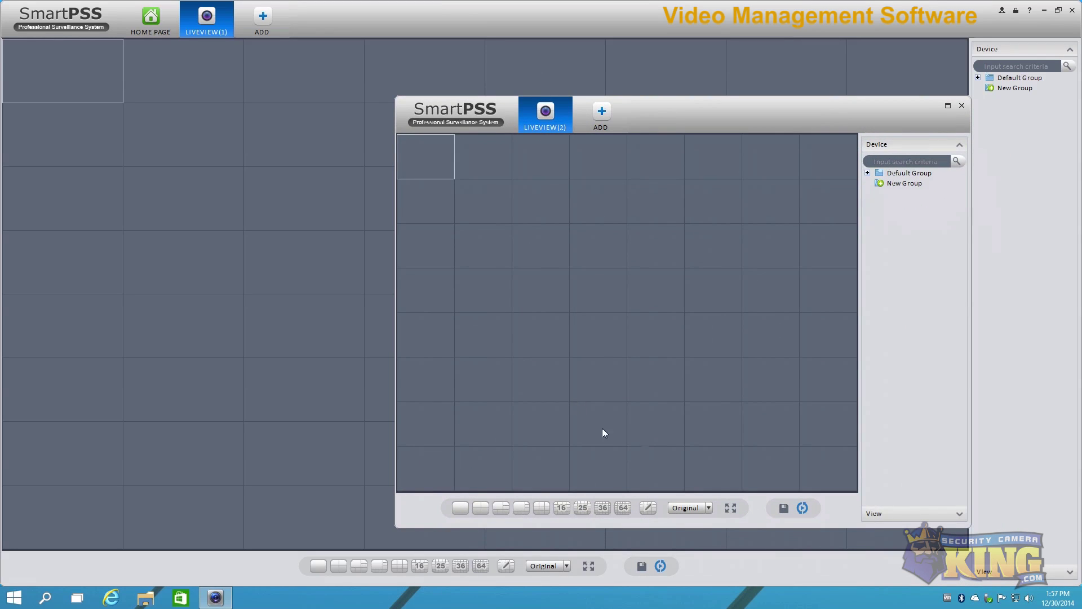
pyautogui.click(948, 104)
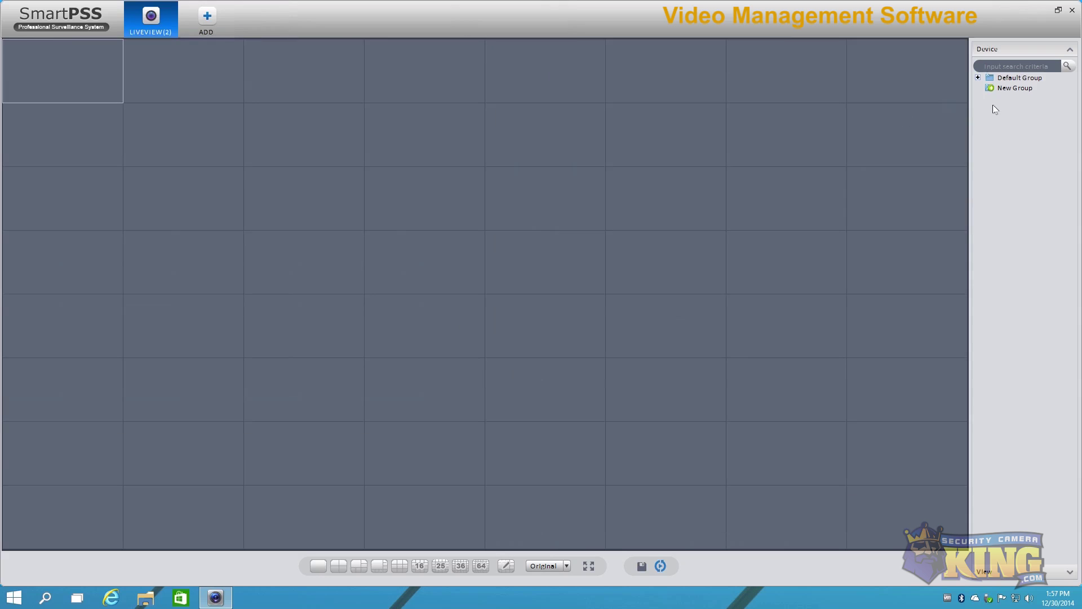
pyautogui.click(1072, 10)
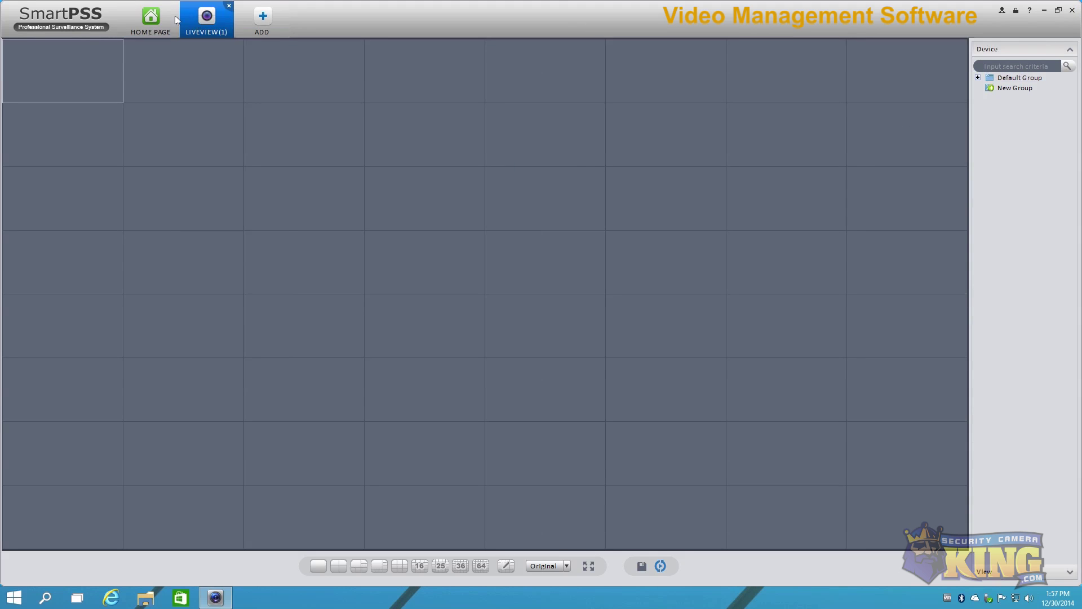
pyautogui.click(169, 18)
pyautogui.click(206, 18)
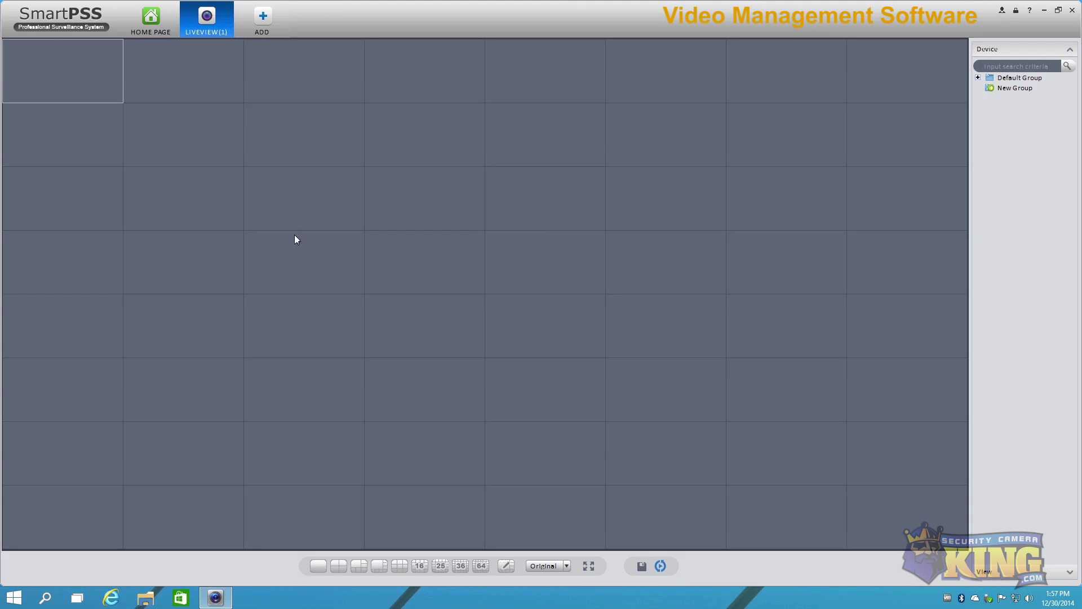
# Step: Set the video ratio to 9:64, then change it to Full-Win
pyautogui.click(568, 567)
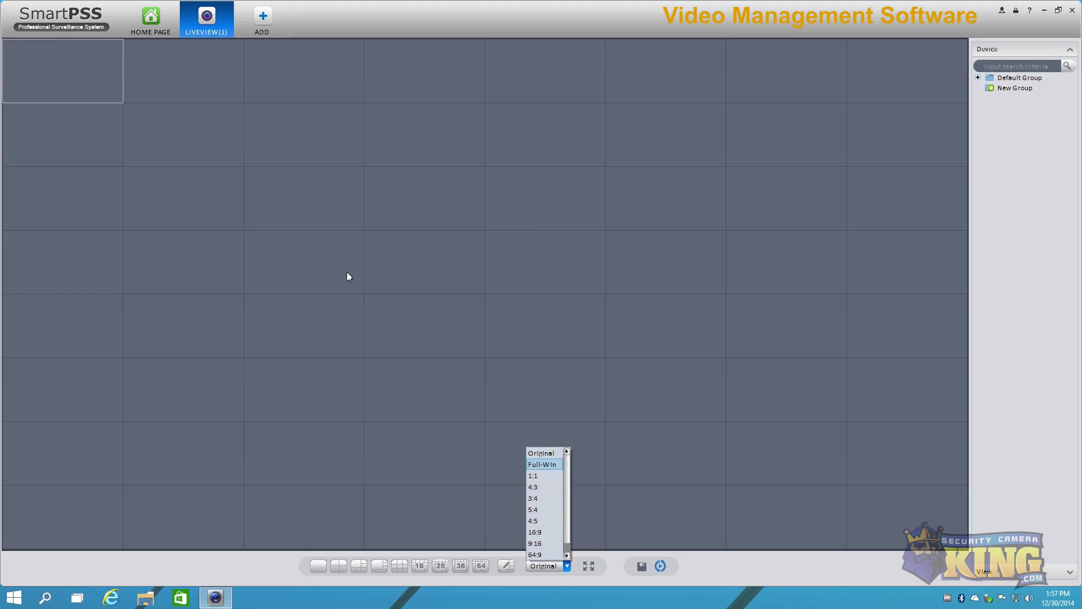
pyautogui.click(172, 107)
pyautogui.click(52, 72)
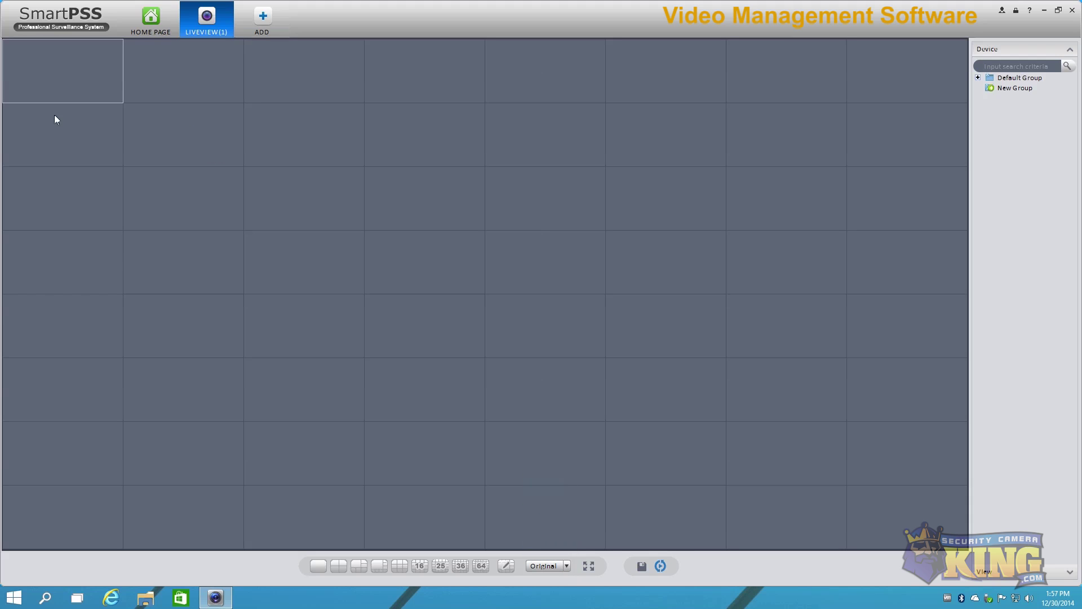
pyautogui.click(55, 115)
pyautogui.click(149, 142)
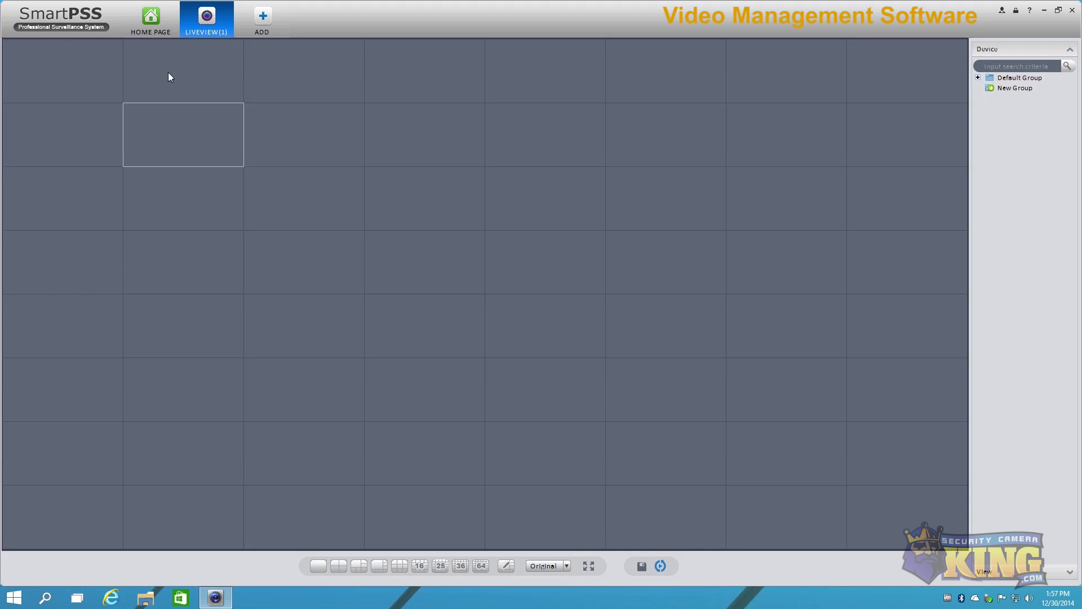
pyautogui.click(568, 570)
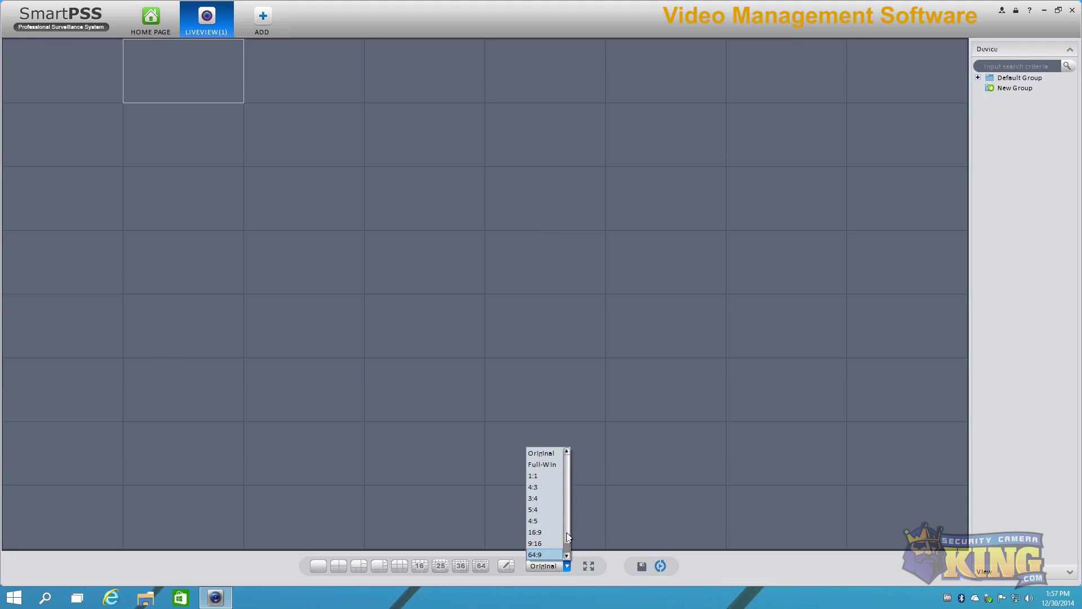
pyautogui.click(539, 554)
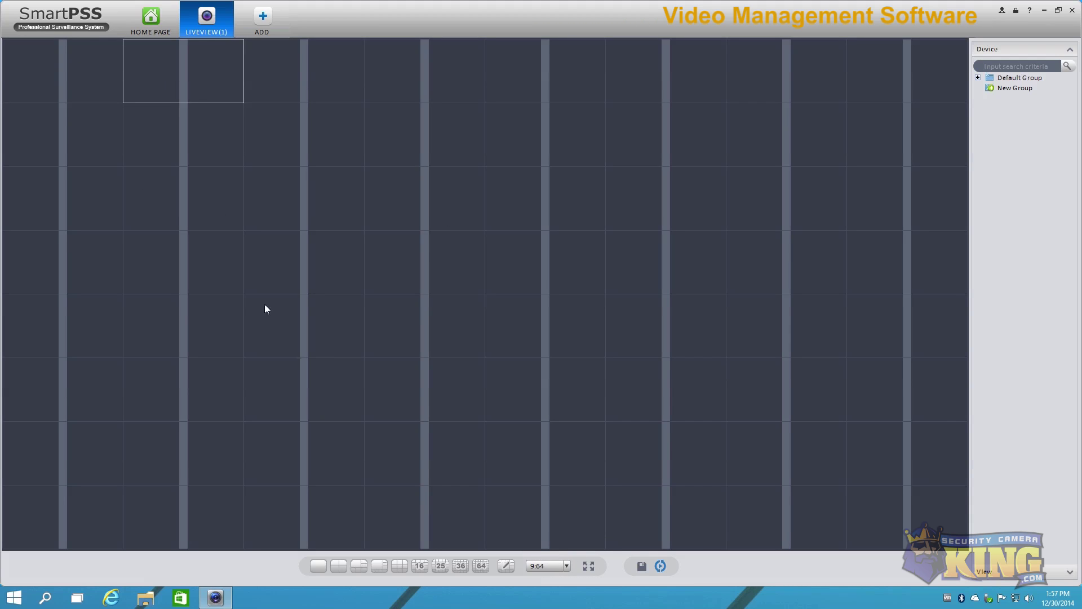
pyautogui.click(546, 567)
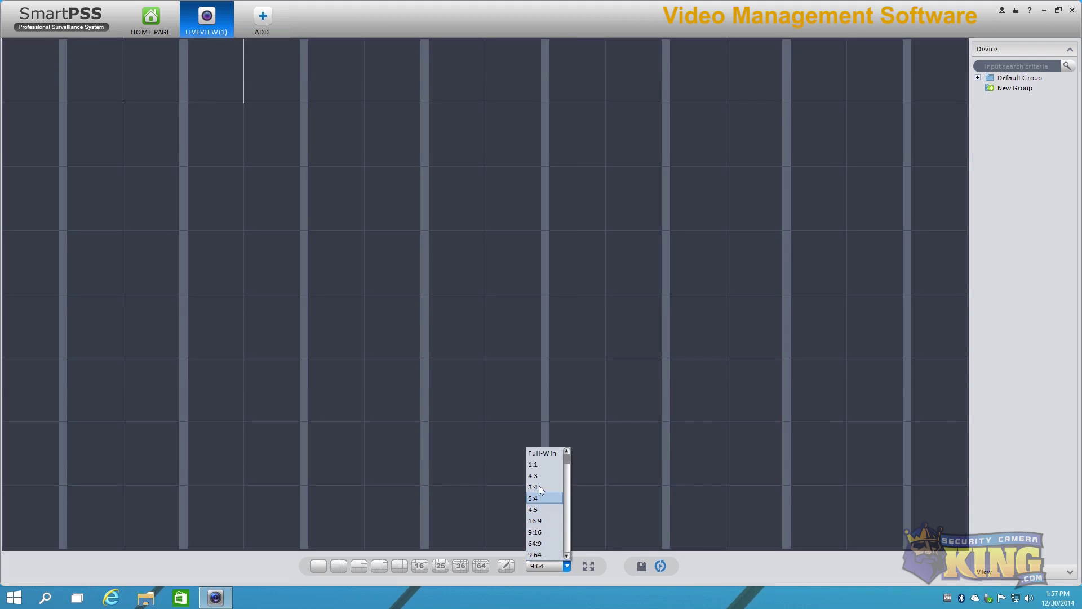
pyautogui.click(541, 453)
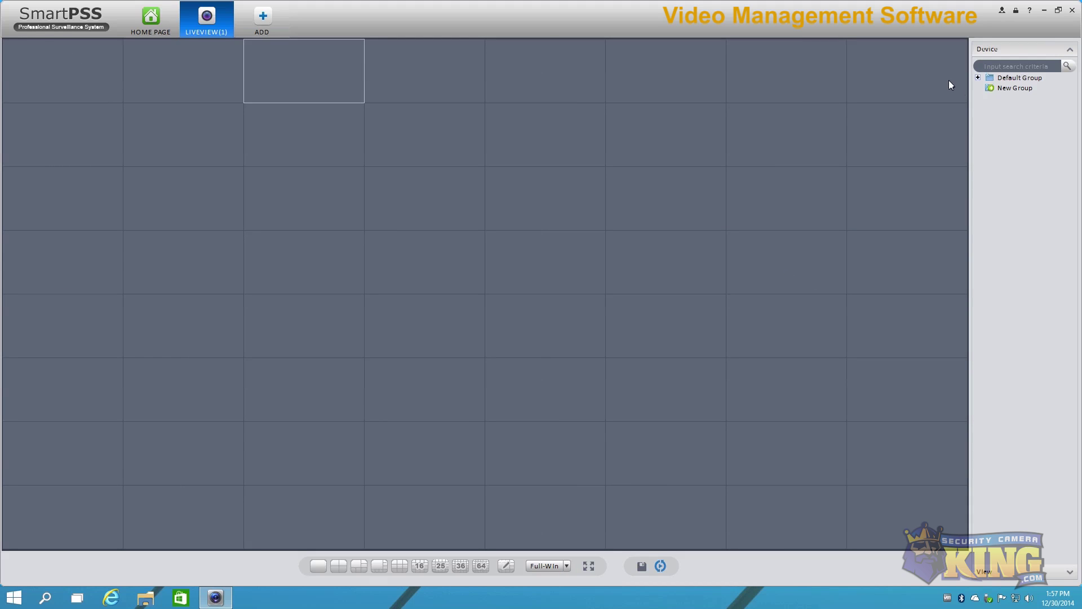
pyautogui.doubleClick(1011, 78)
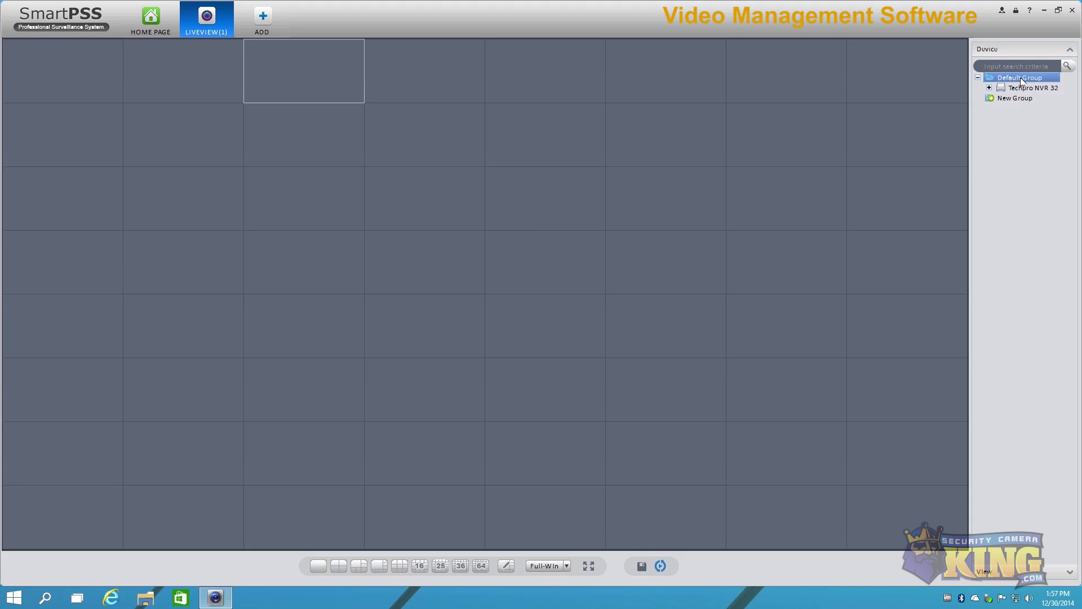
pyautogui.doubleClick(1022, 79)
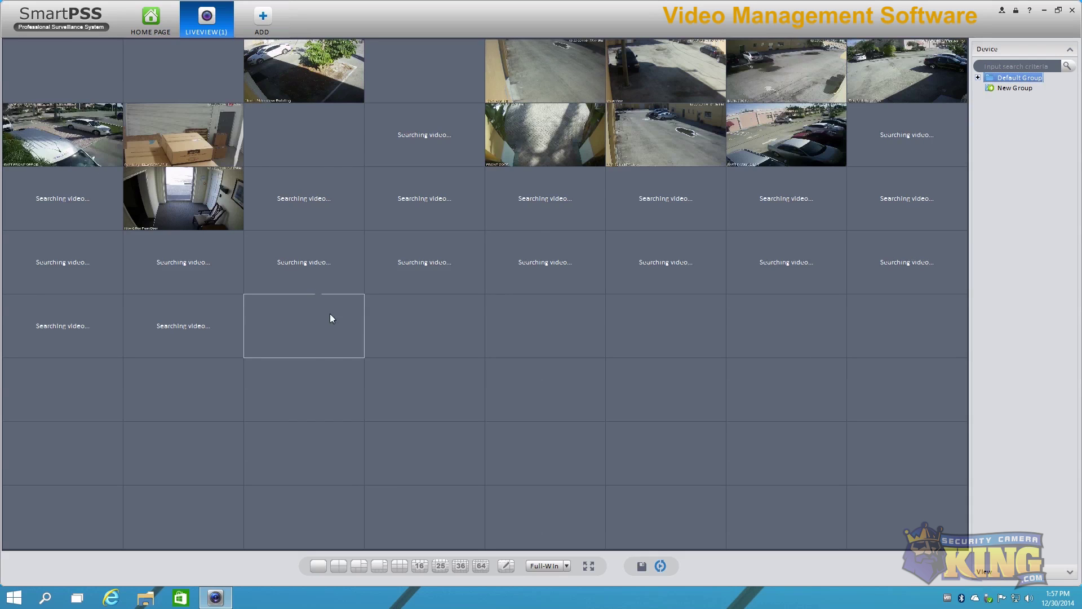
pyautogui.moveTo(235, 150)
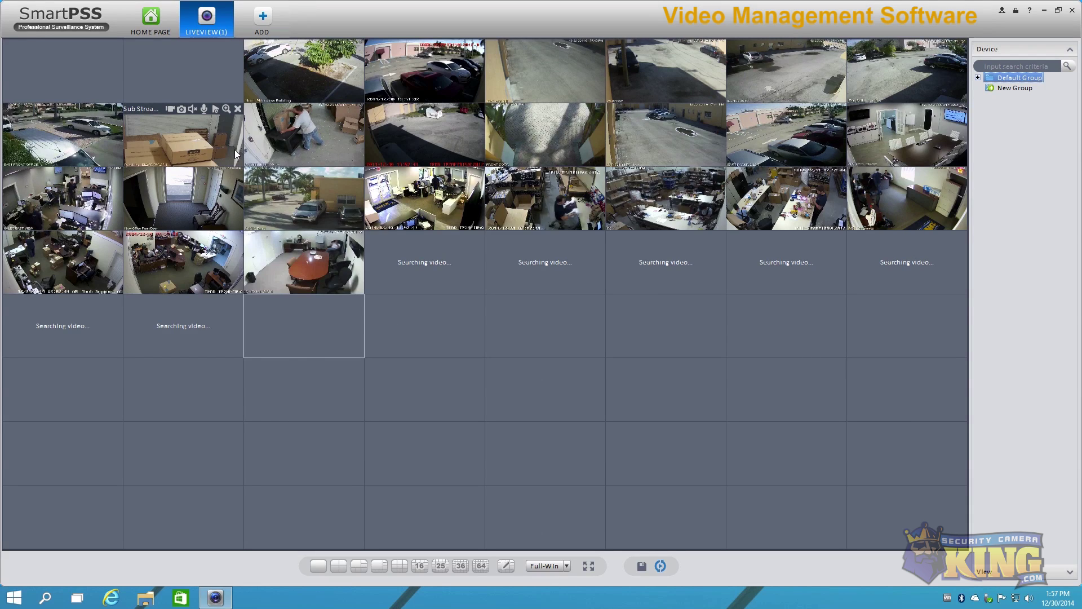
pyautogui.rightClick(398, 137)
pyautogui.click(431, 154)
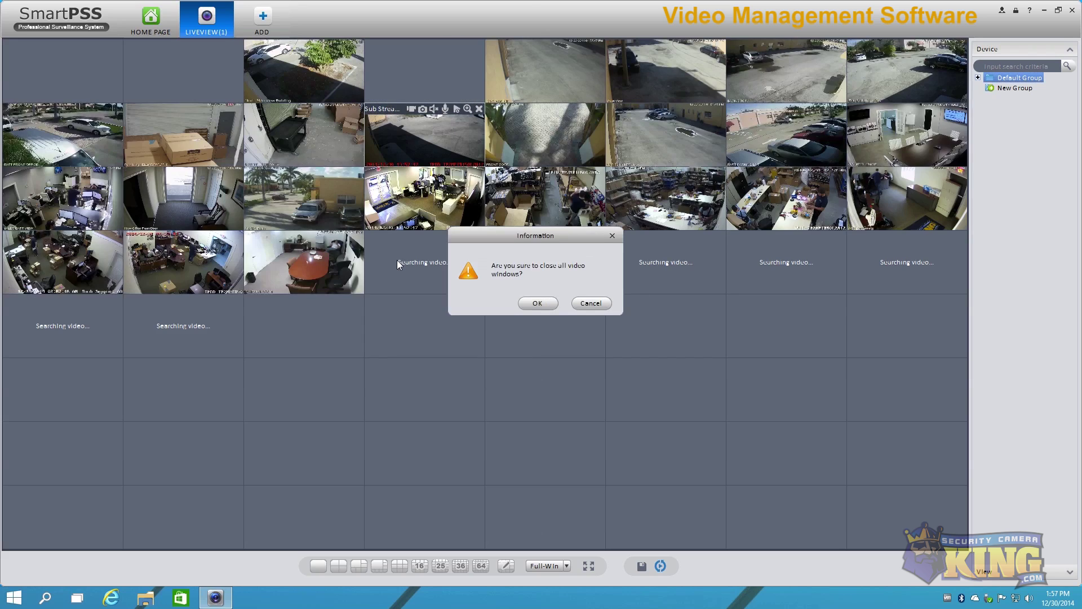
pyautogui.click(541, 304)
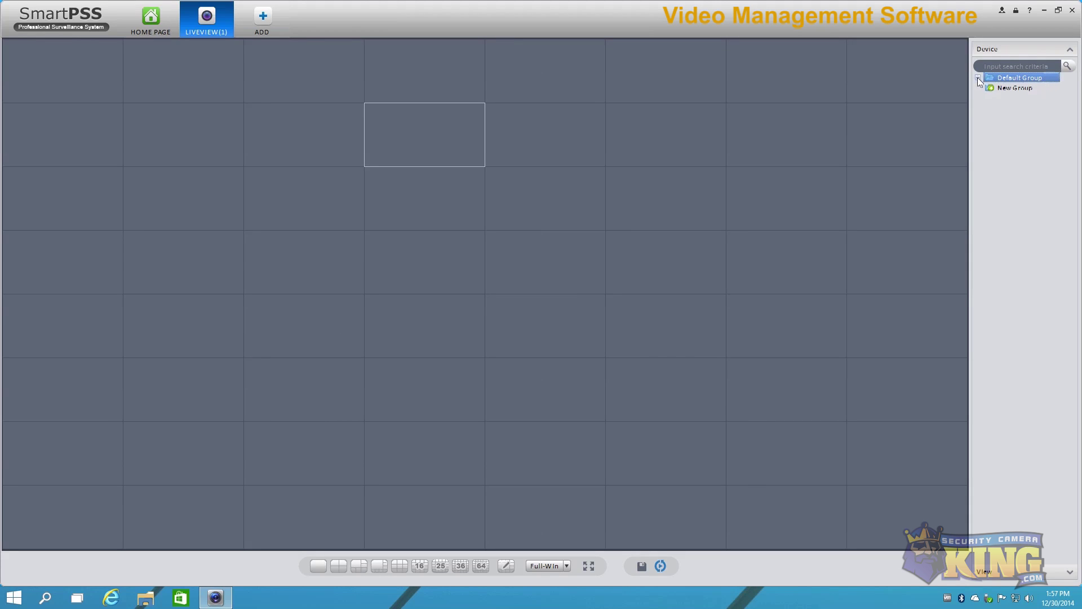
# Step: Put Techpro NVR 32 Channel 1 in the first window of a four-window layout
pyautogui.doubleClick(1000, 89)
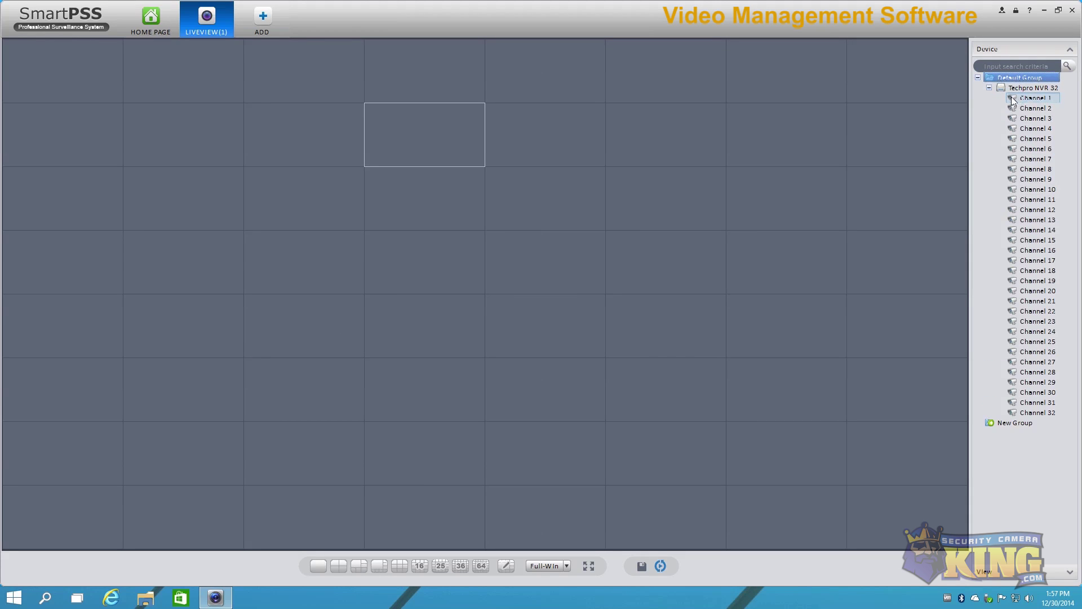
pyautogui.moveTo(1013, 100); pyautogui.dragTo(90, 80)
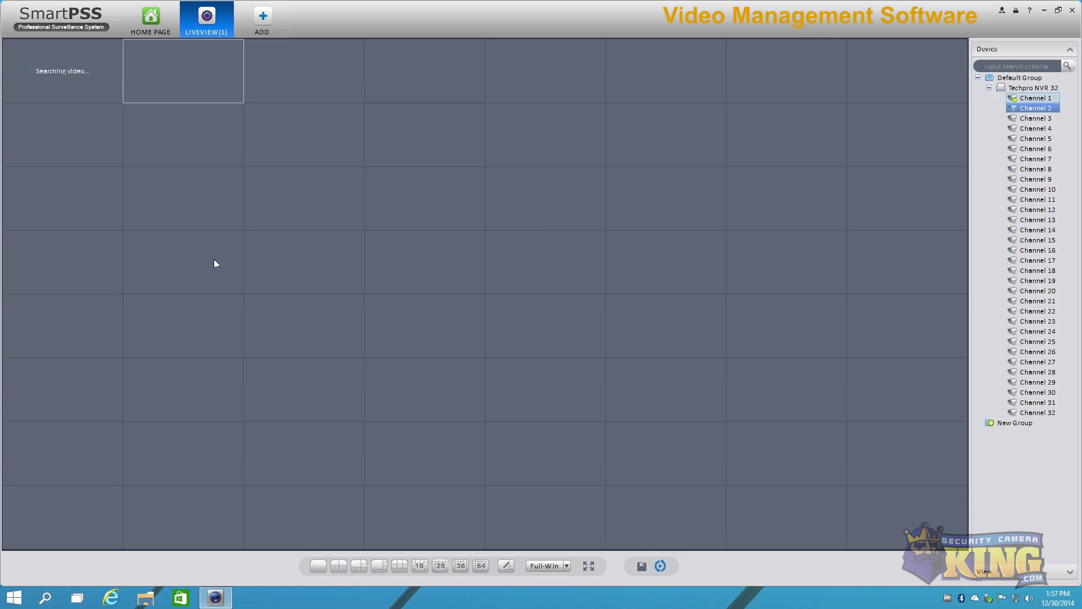
pyautogui.click(339, 566)
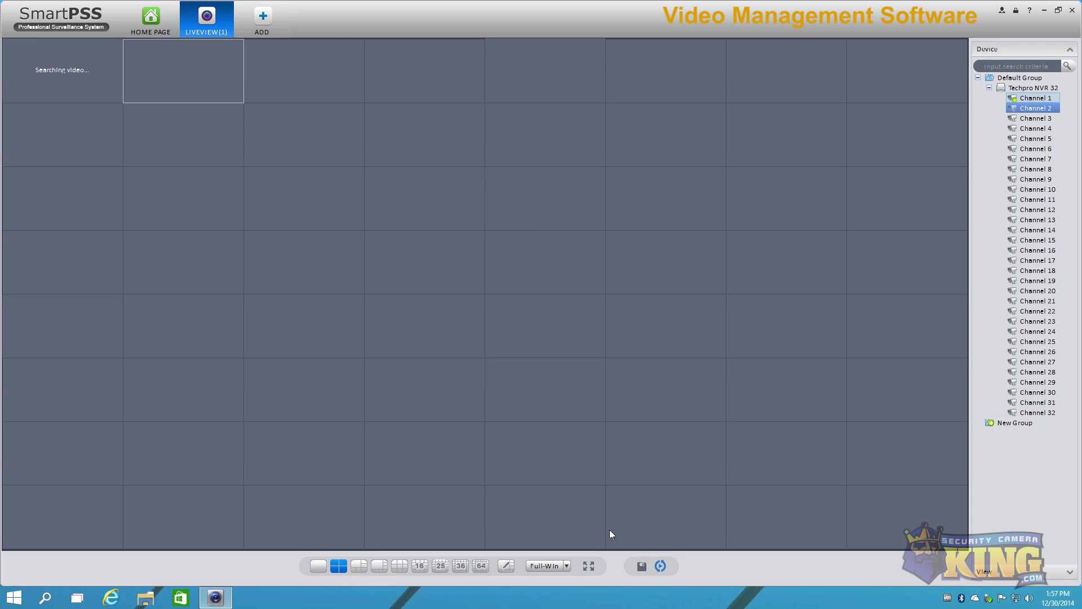
# Step: Switch Channel 1 to main stream and back to sub stream, then enlarge it
pyautogui.moveTo(307, 96)
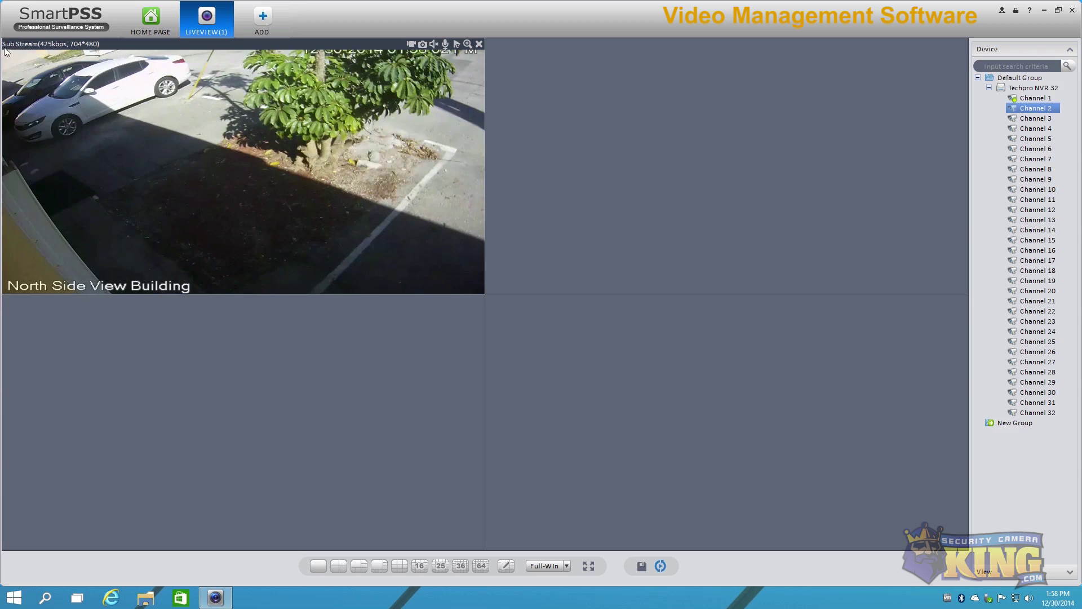
pyautogui.rightClick(209, 100)
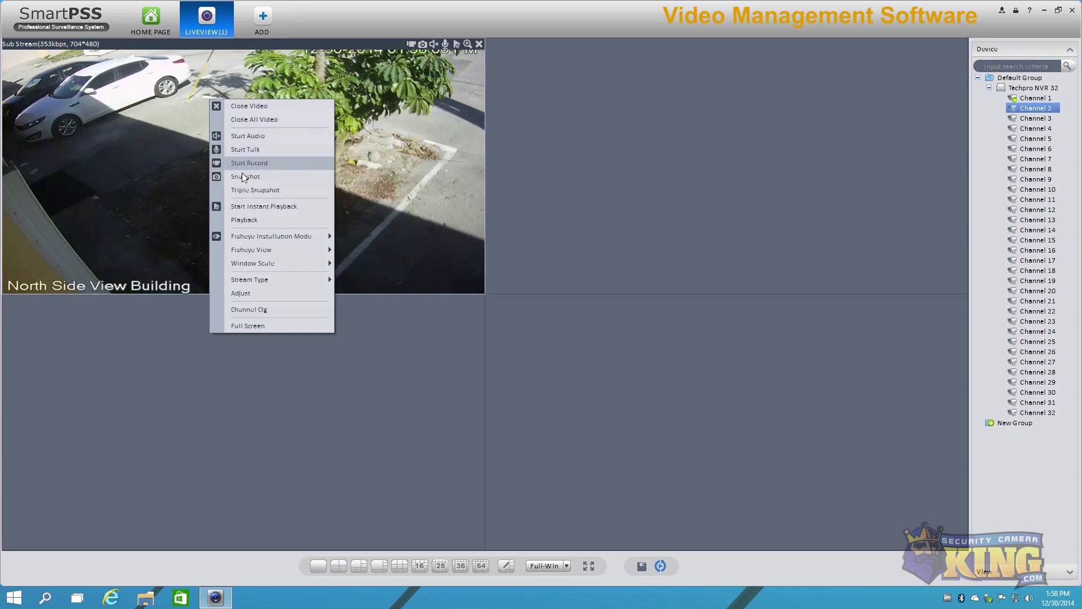
pyautogui.moveTo(316, 283)
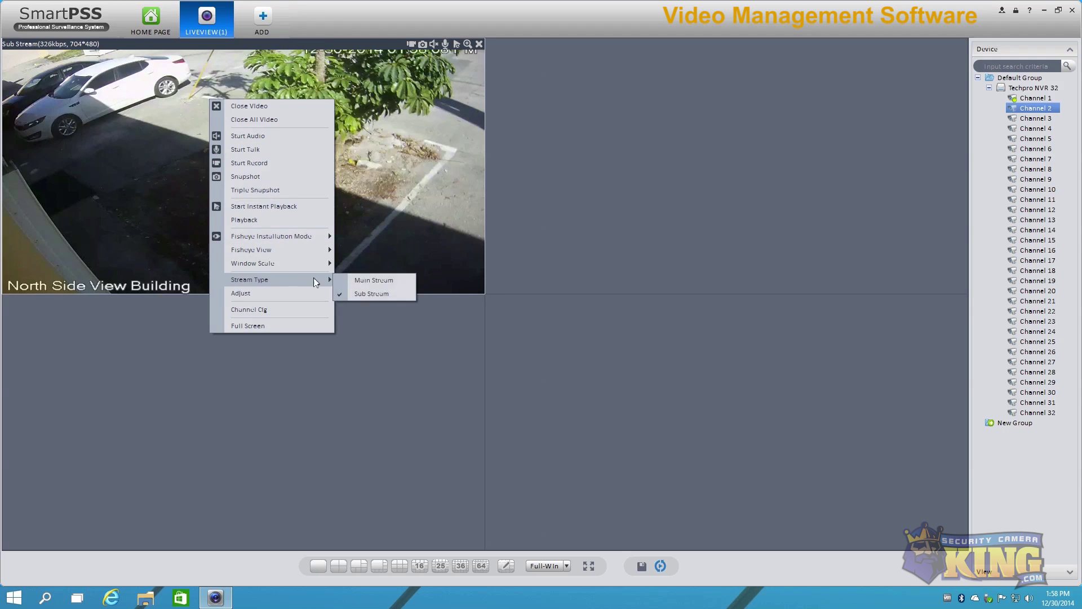
pyautogui.click(374, 280)
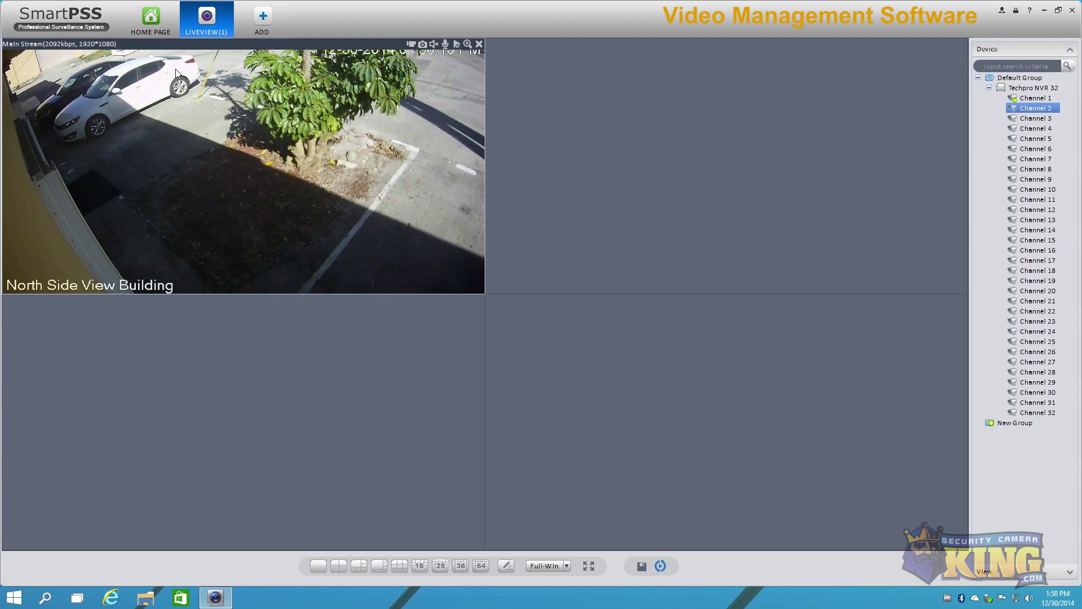
pyautogui.rightClick(129, 81)
pyautogui.moveTo(155, 268)
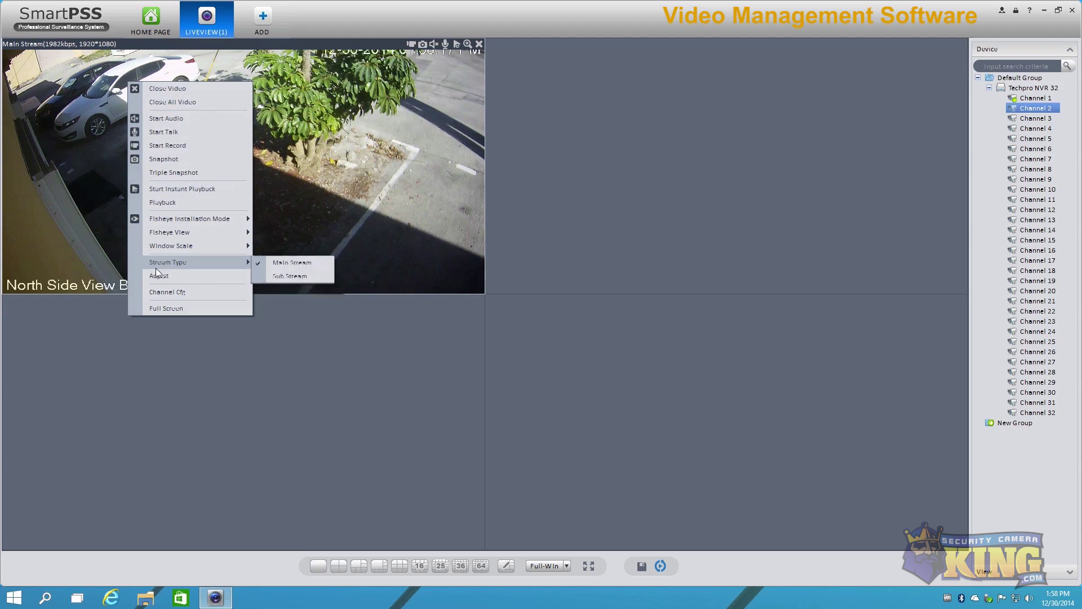
pyautogui.click(288, 275)
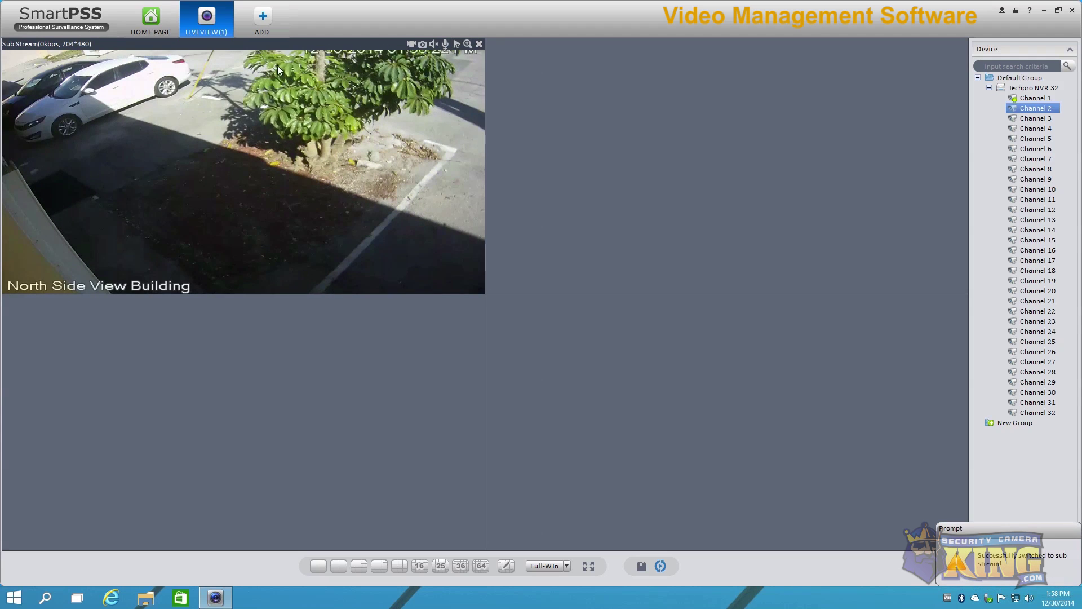
pyautogui.doubleClick(332, 160)
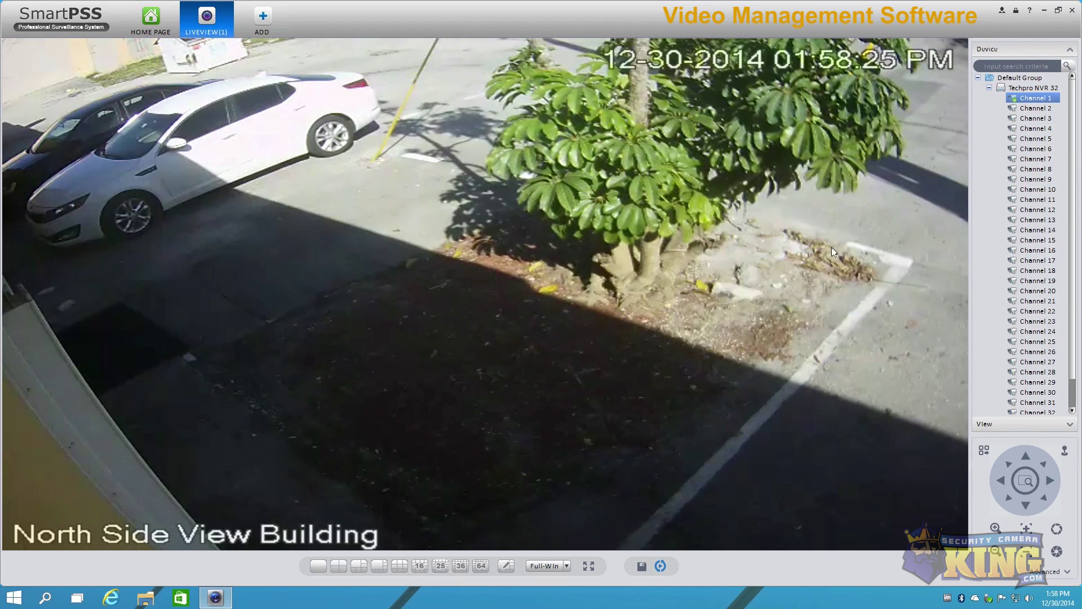
# Step: Switch the enlarged feed to main stream, mute its audio and take a snapshot
pyautogui.moveTo(905, 132)
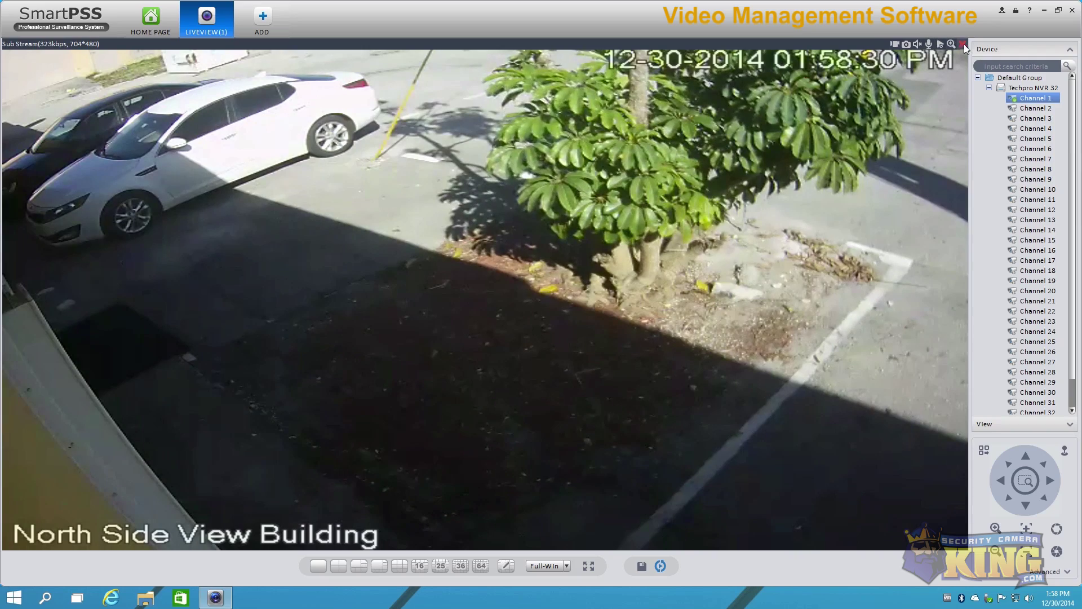
pyautogui.click(941, 44)
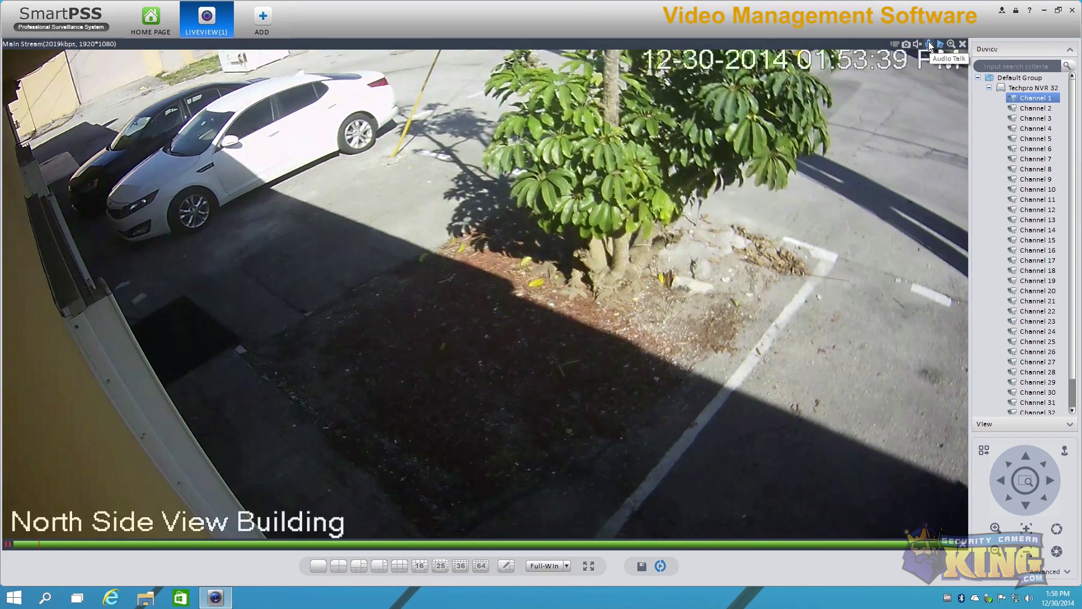
pyautogui.click(929, 42)
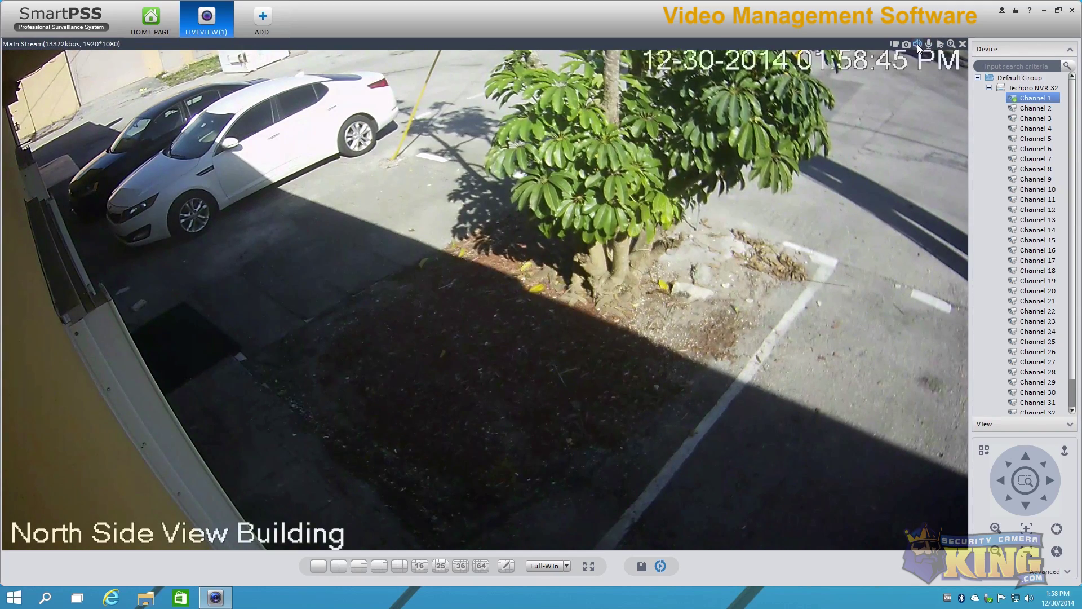
pyautogui.click(918, 44)
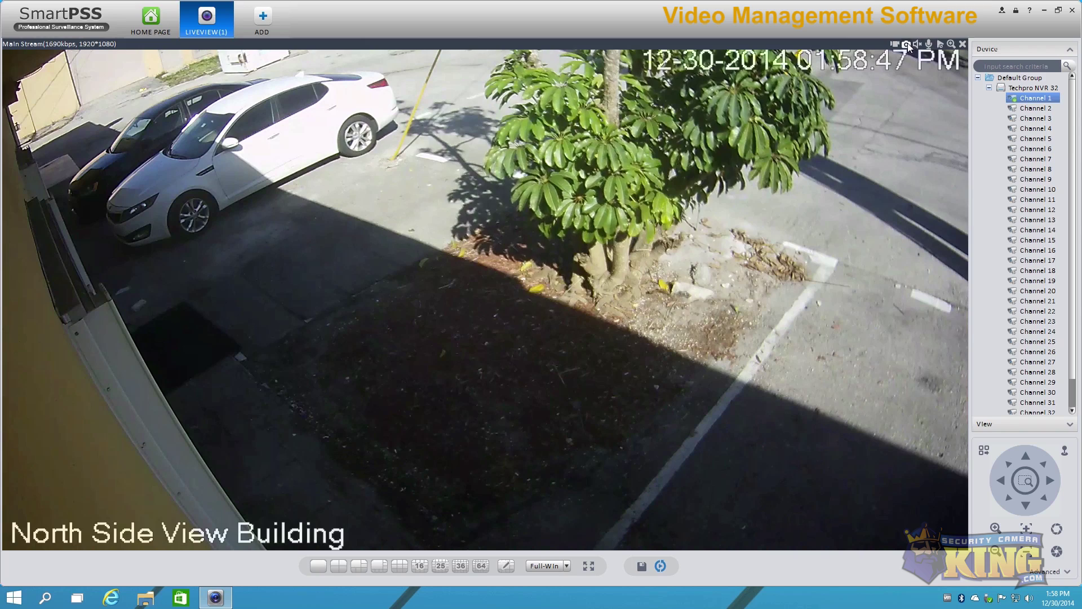
pyautogui.click(906, 44)
# Step: Set the snapshot reason to Daily Maintain, then discard the snapshot
pyautogui.click(711, 252)
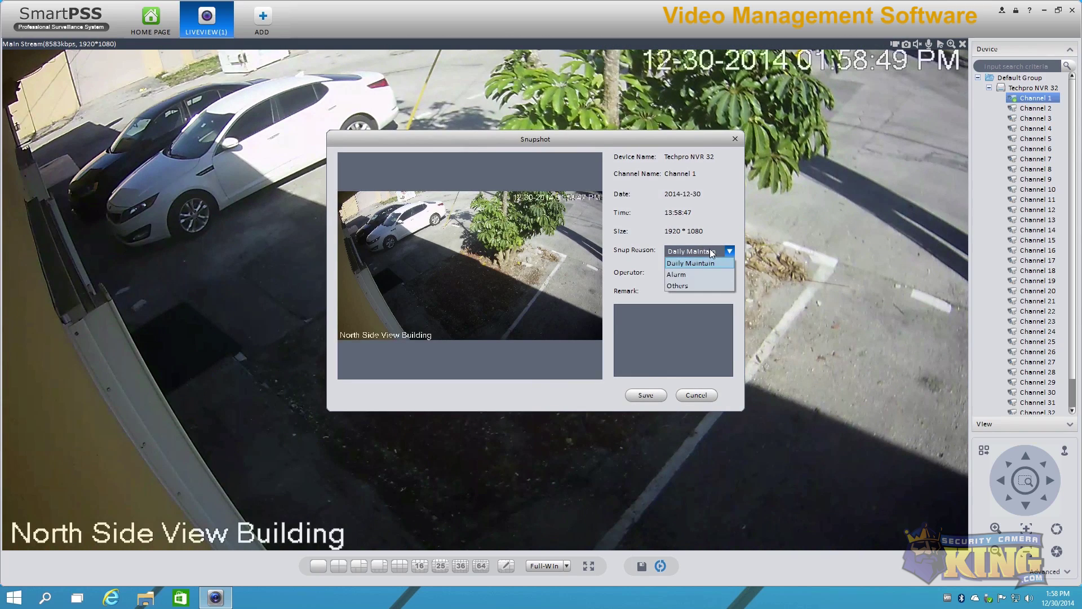
pyautogui.click(698, 274)
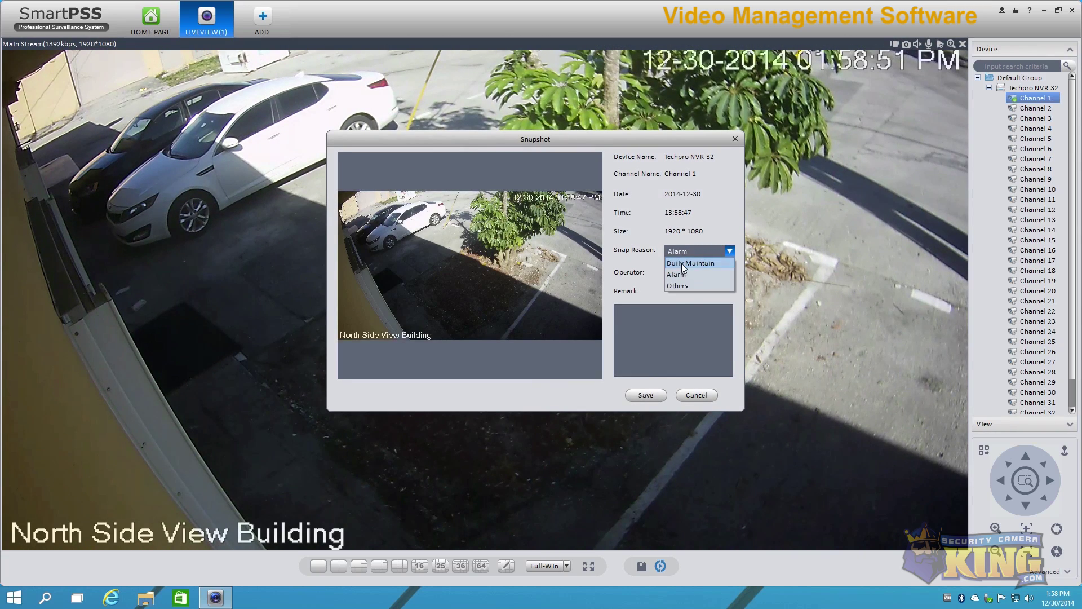
pyautogui.click(683, 263)
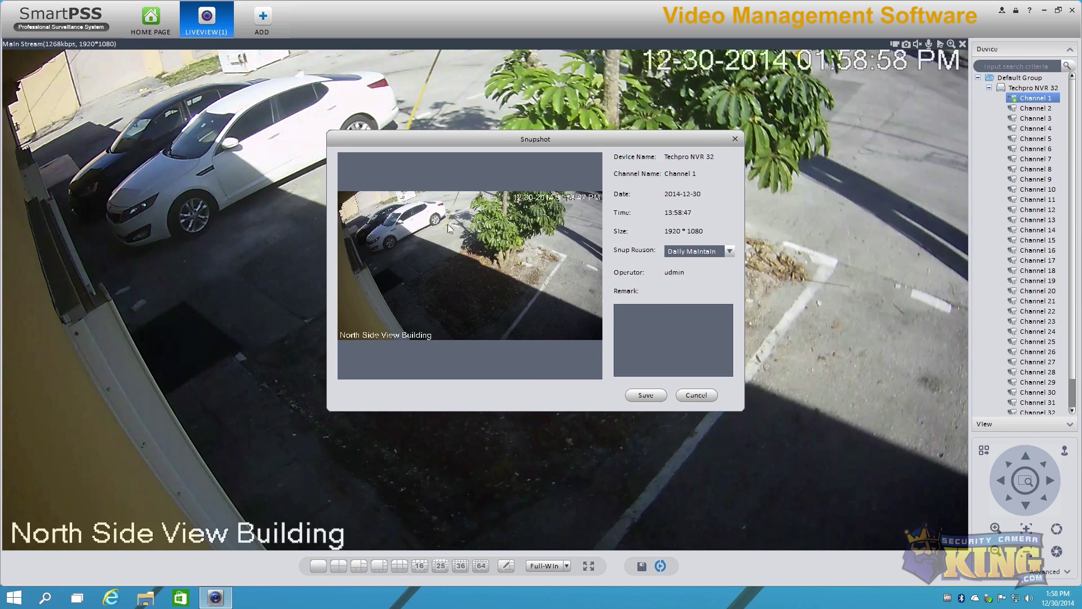
pyautogui.click(698, 395)
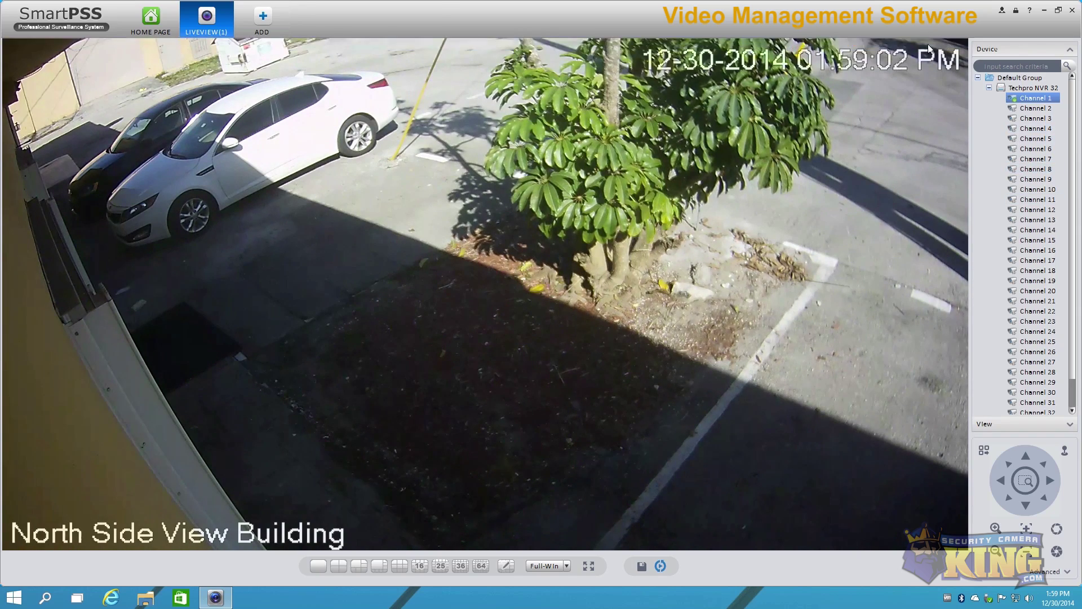
# Step: Start local recording of the feed and return to the four-pane layout
pyautogui.moveTo(925, 43)
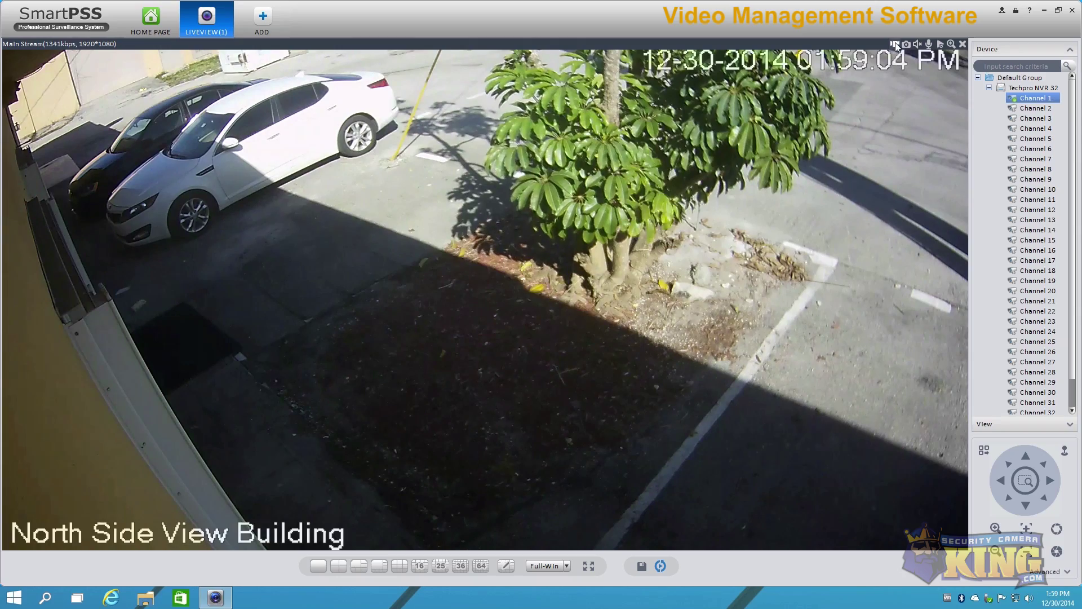
pyautogui.click(895, 43)
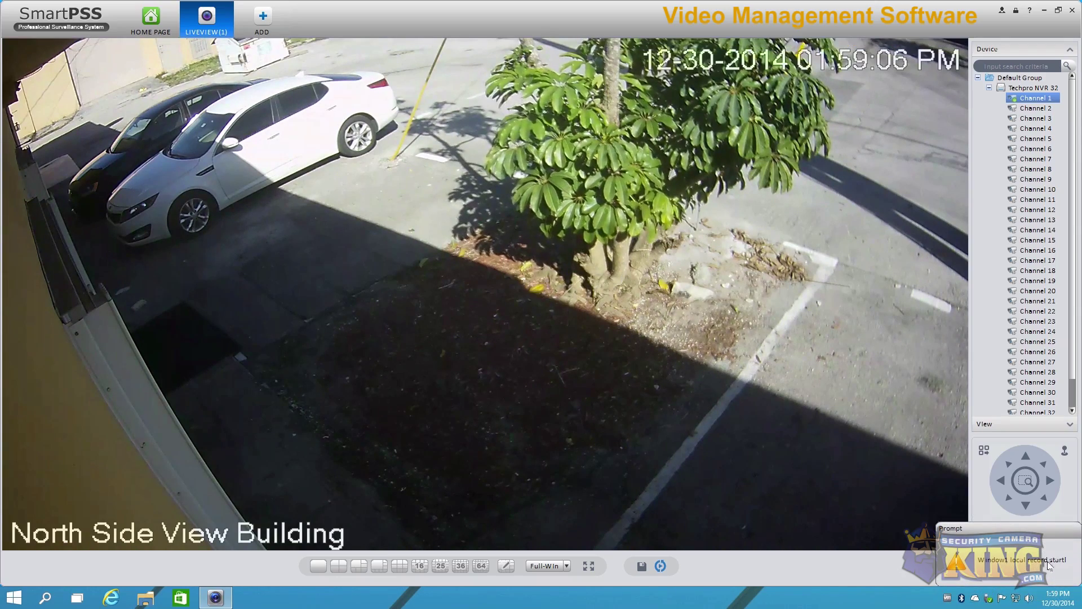
pyautogui.moveTo(893, 107)
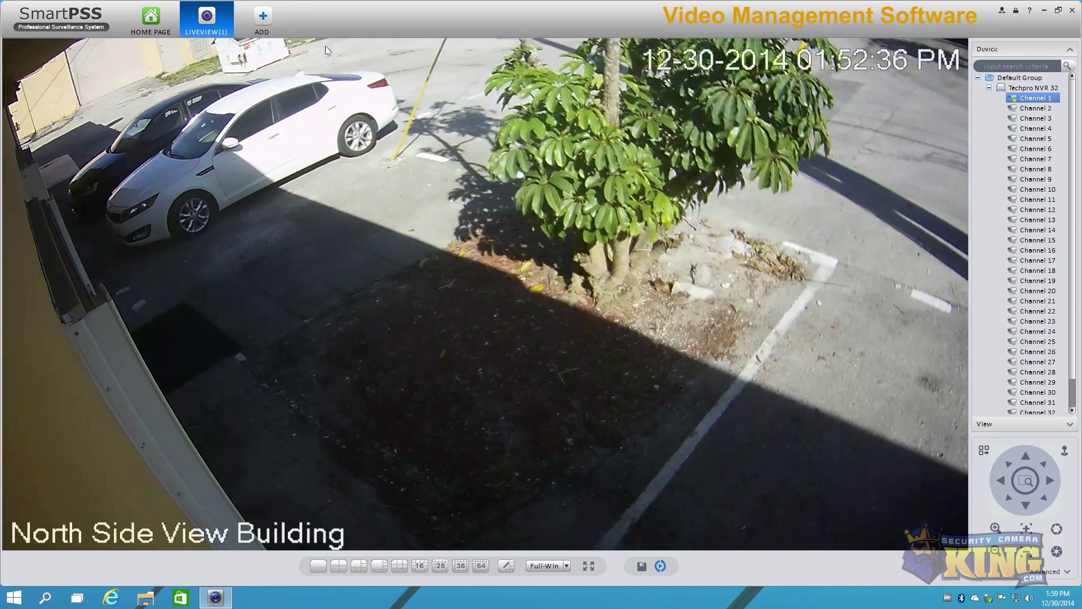
pyautogui.doubleClick(303, 233)
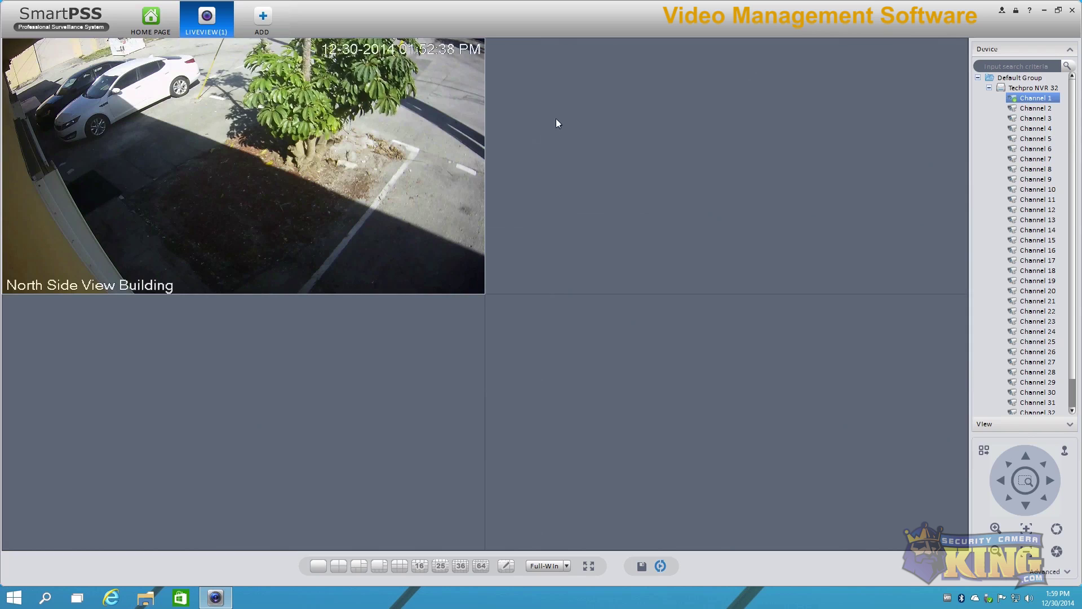
# Step: Fill the empty panes with Channels 2, 3 and 5/6
pyautogui.moveTo(1036, 108); pyautogui.dragTo(790, 142)
pyautogui.click(1026, 122)
pyautogui.moveTo(1027, 127); pyautogui.dragTo(393, 374)
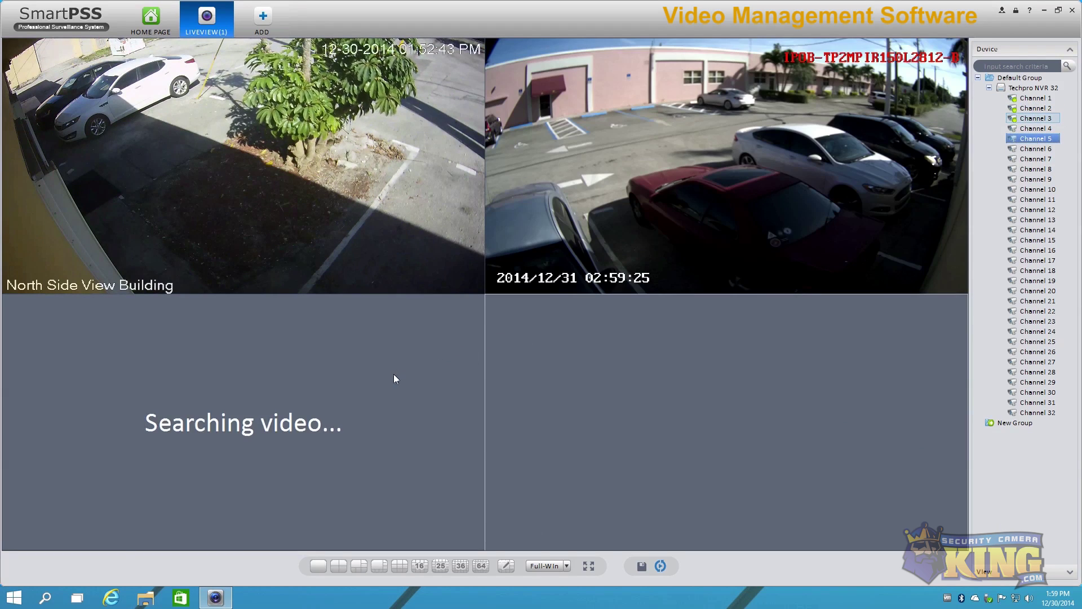
pyautogui.moveTo(1035, 138); pyautogui.dragTo(709, 332)
pyautogui.click(1036, 149)
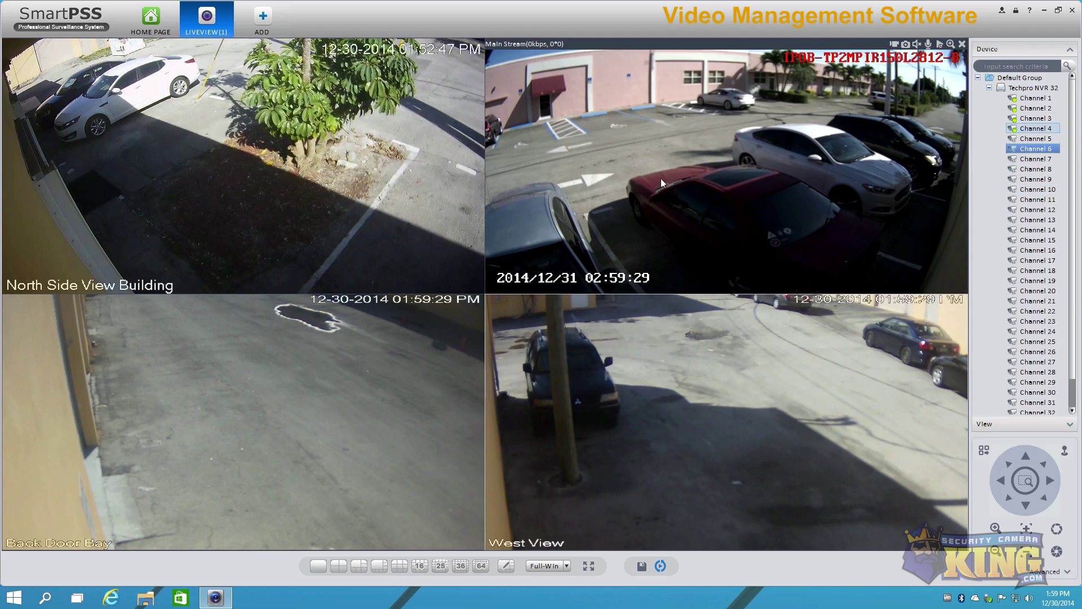
# Step: Switch the top-right camera to its sub stream
pyautogui.rightClick(615, 121)
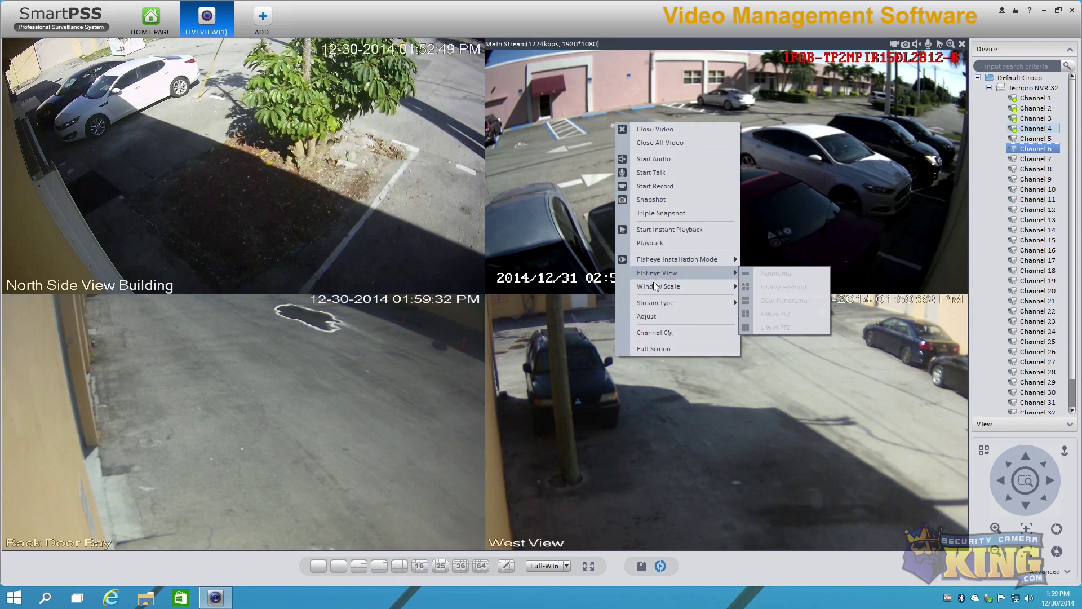
pyautogui.moveTo(648, 303)
pyautogui.click(784, 318)
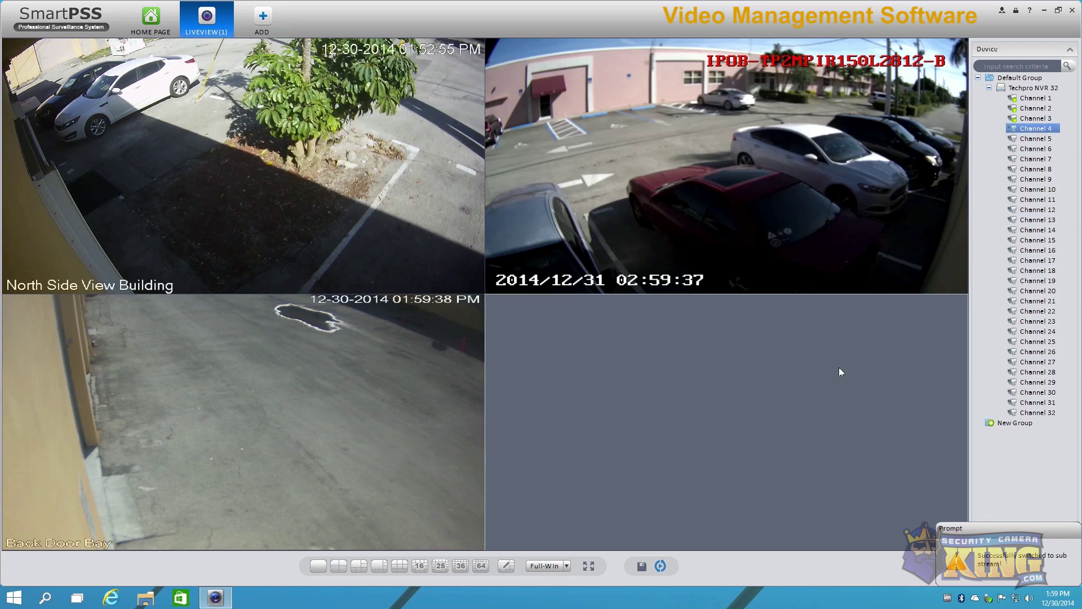
pyautogui.rightClick(1035, 134)
pyautogui.click(1009, 149)
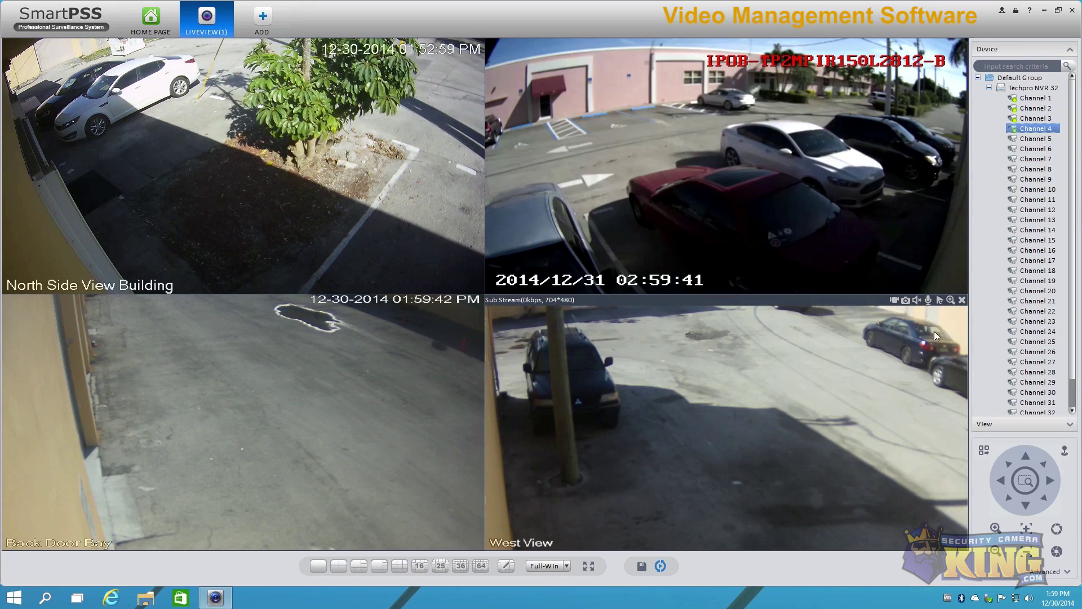
# Step: Close the West View pane and enlarge North Side View Building to fill the view
pyautogui.click(962, 299)
pyautogui.rightClick(535, 187)
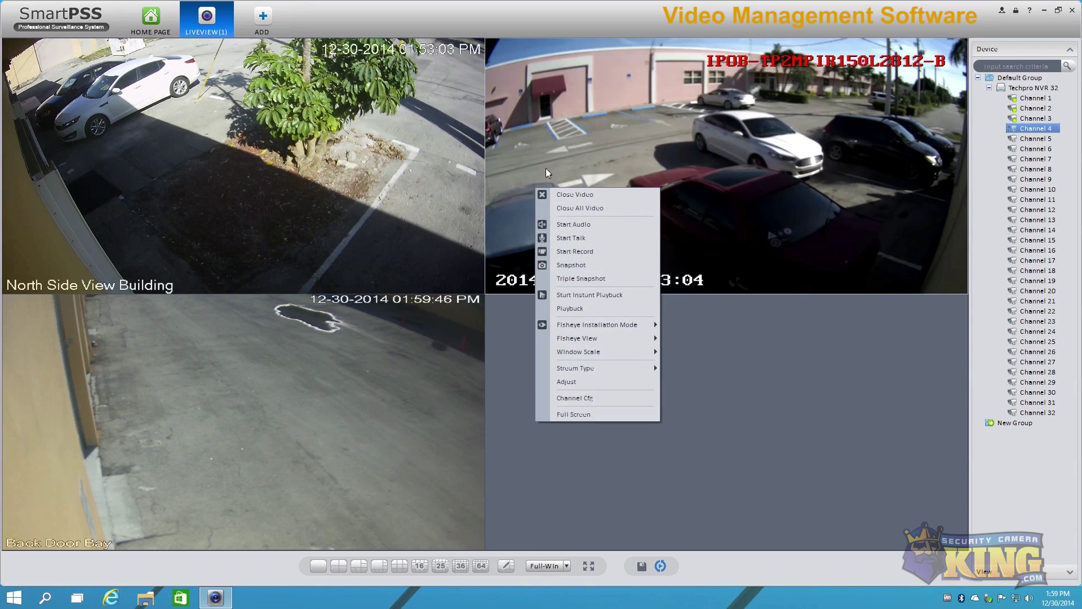
pyautogui.click(243, 169)
pyautogui.doubleClick(243, 169)
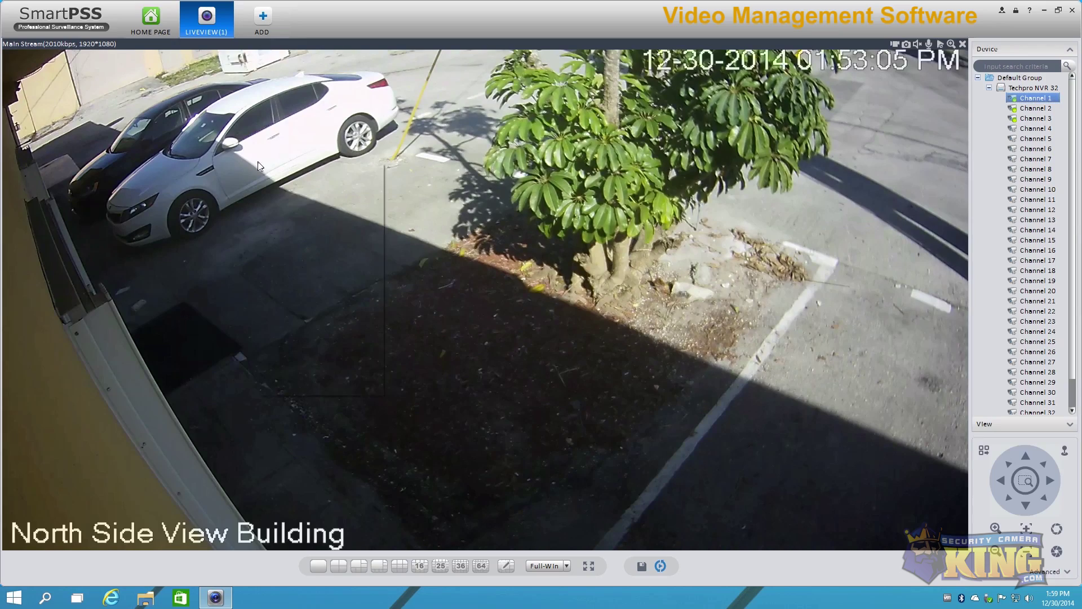
# Step: Open Channel 1's device configuration from the full-window feed's context menu
pyautogui.rightClick(259, 163)
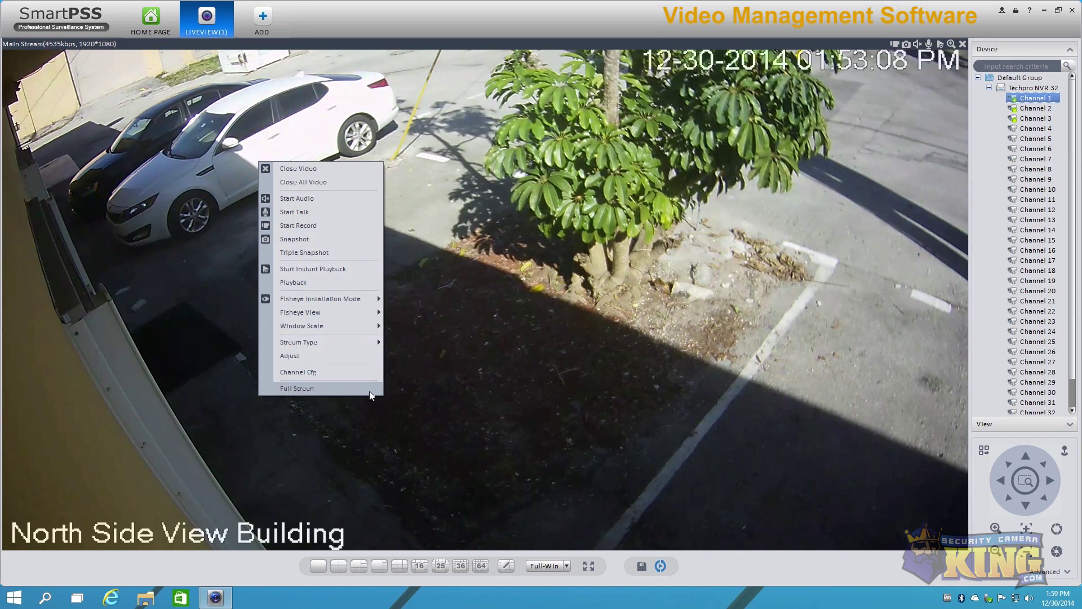
pyautogui.click(300, 371)
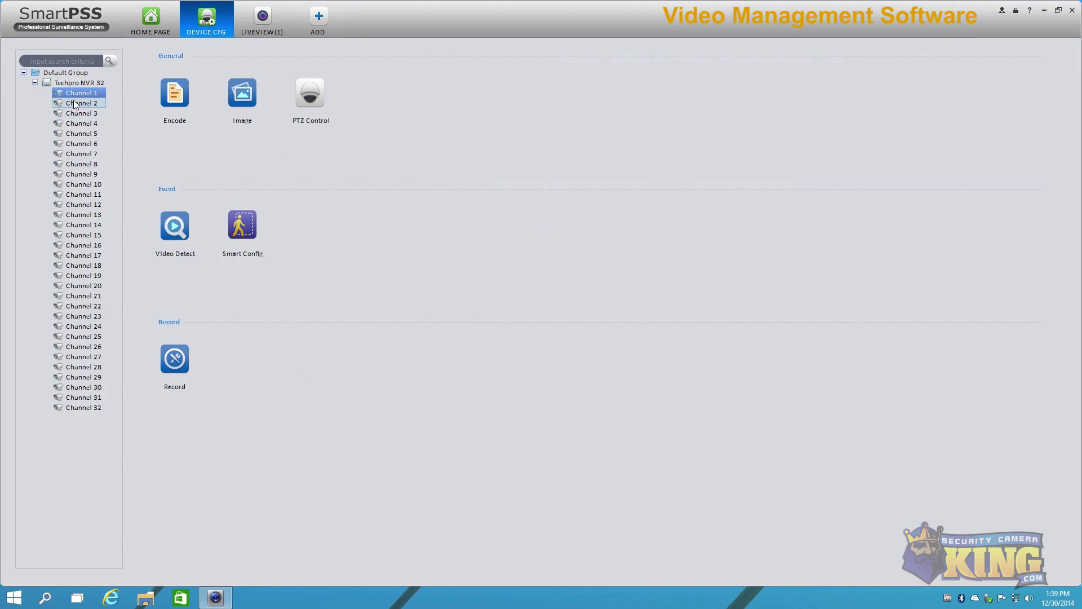
# Step: Open Channel 1's Encode settings and view its Snapshot and Overlay pages
pyautogui.click(175, 94)
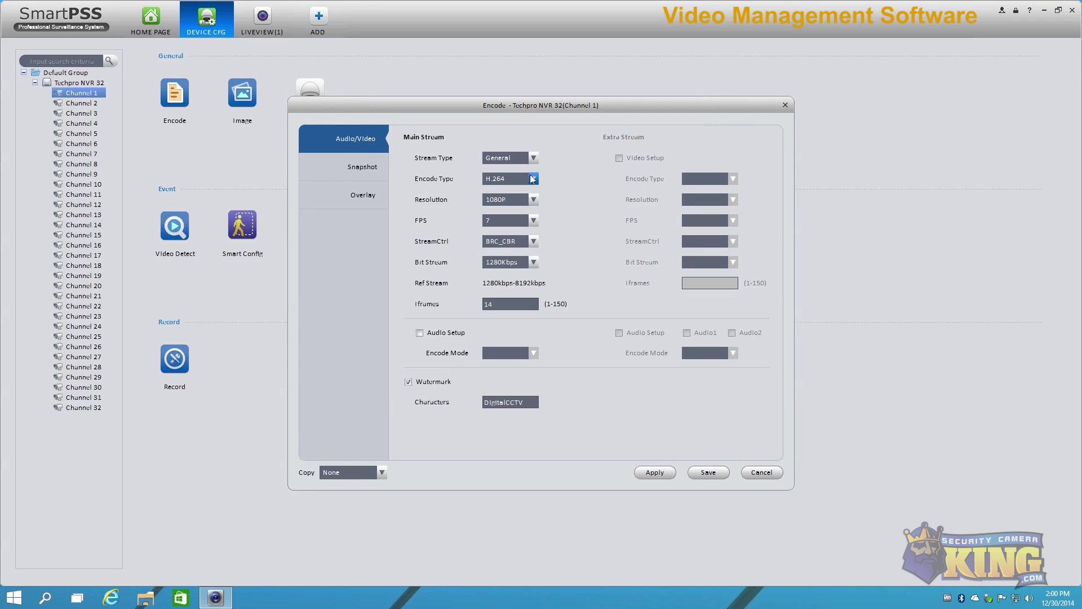
pyautogui.click(351, 172)
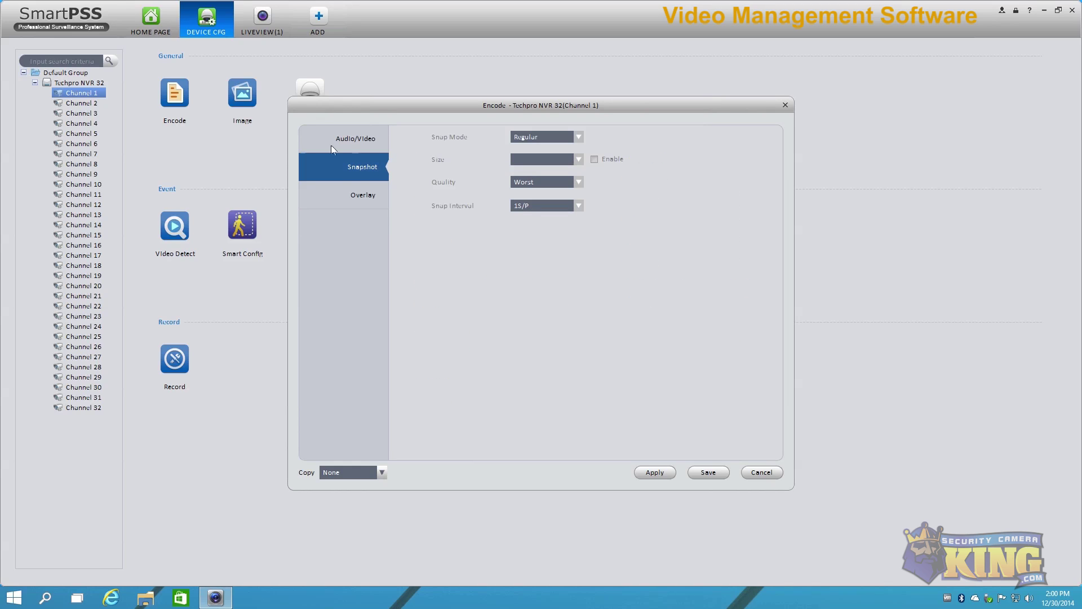
pyautogui.click(360, 195)
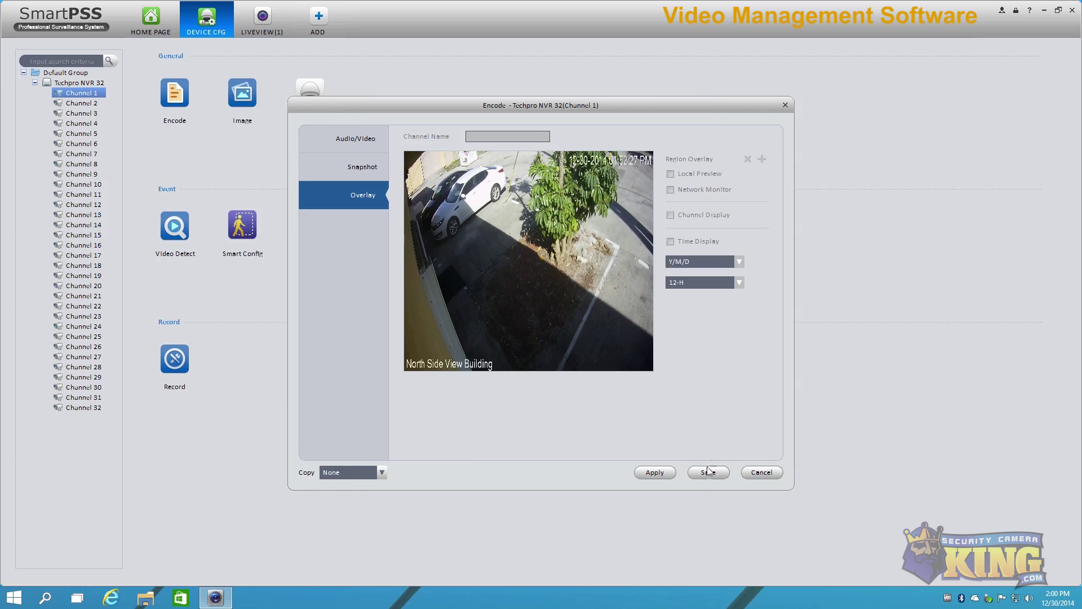
# Step: Cancel the Encode settings, close the DEVICE CFG page and turn on area zoom
pyautogui.click(762, 473)
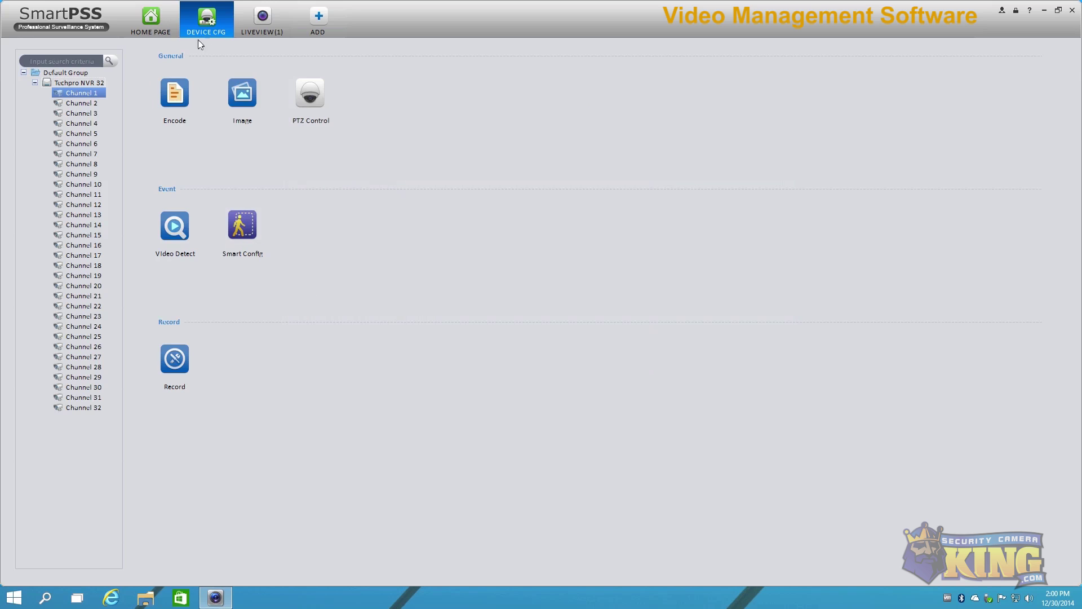
pyautogui.click(229, 5)
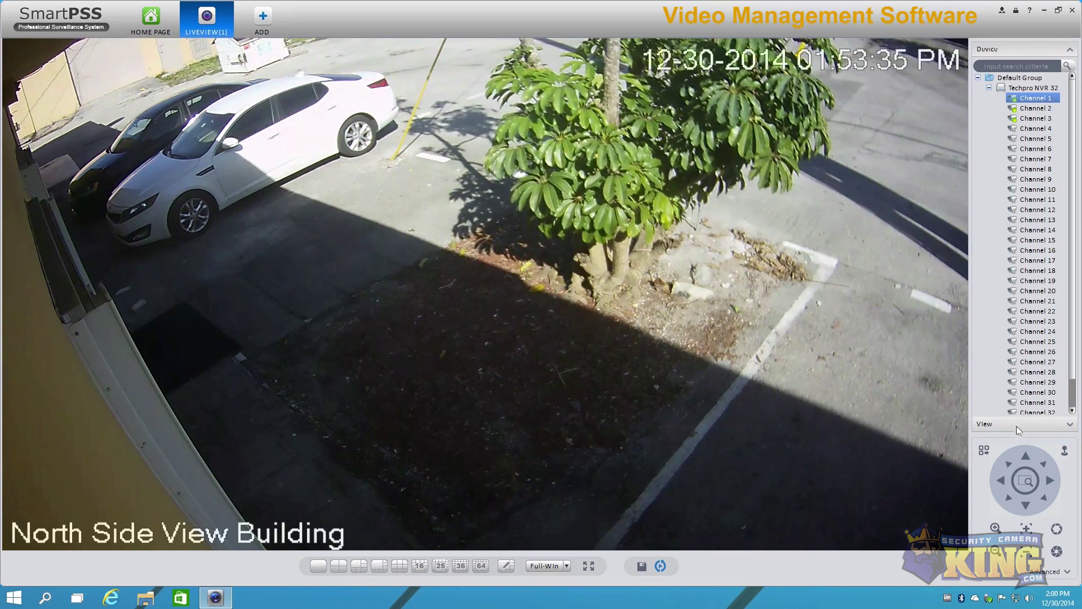
pyautogui.click(1022, 485)
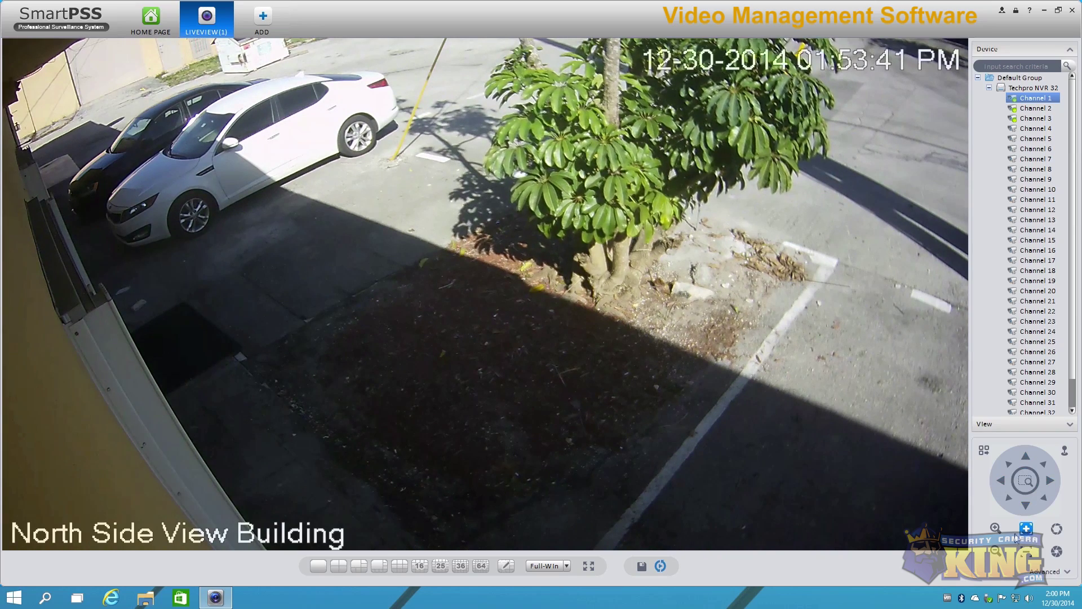
# Step: Return to the 2x2 split, close the North Side, Back Door and Channel 2 panes, then Live View
pyautogui.doubleClick(212, 196)
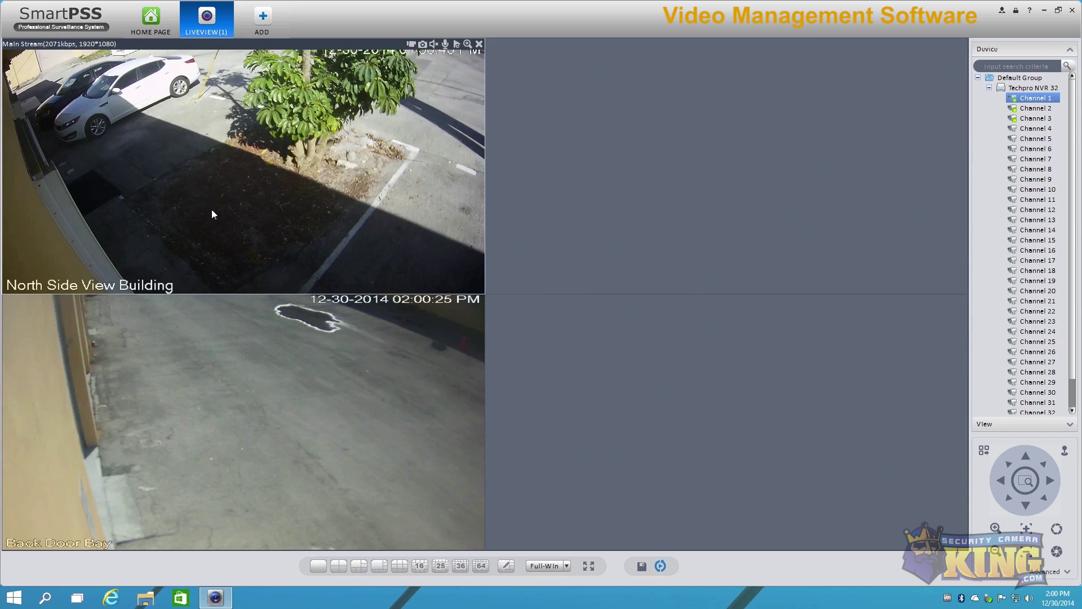
pyautogui.click(479, 44)
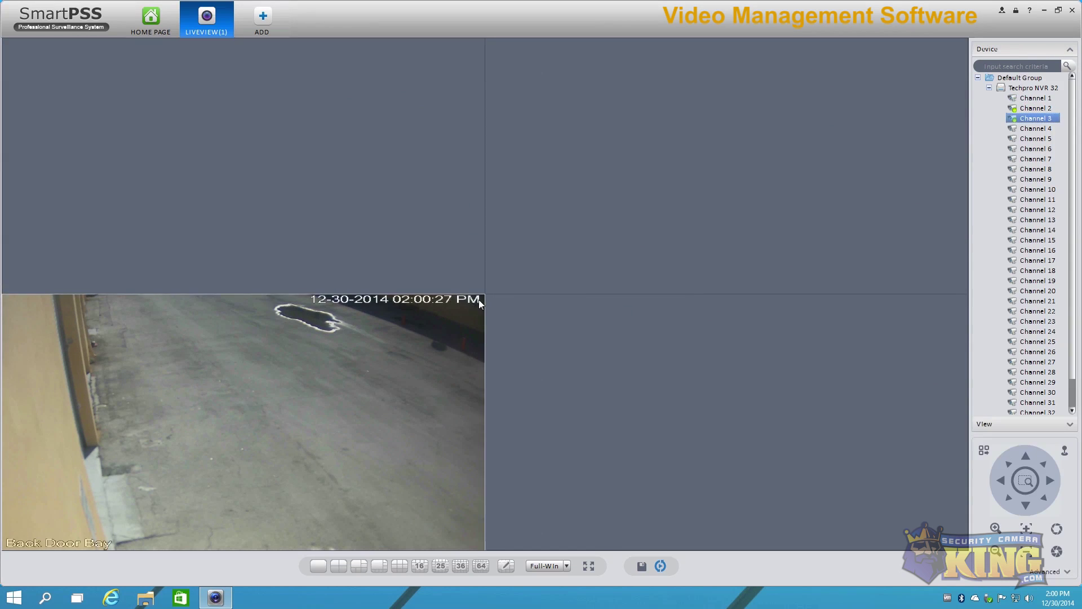
pyautogui.click(479, 300)
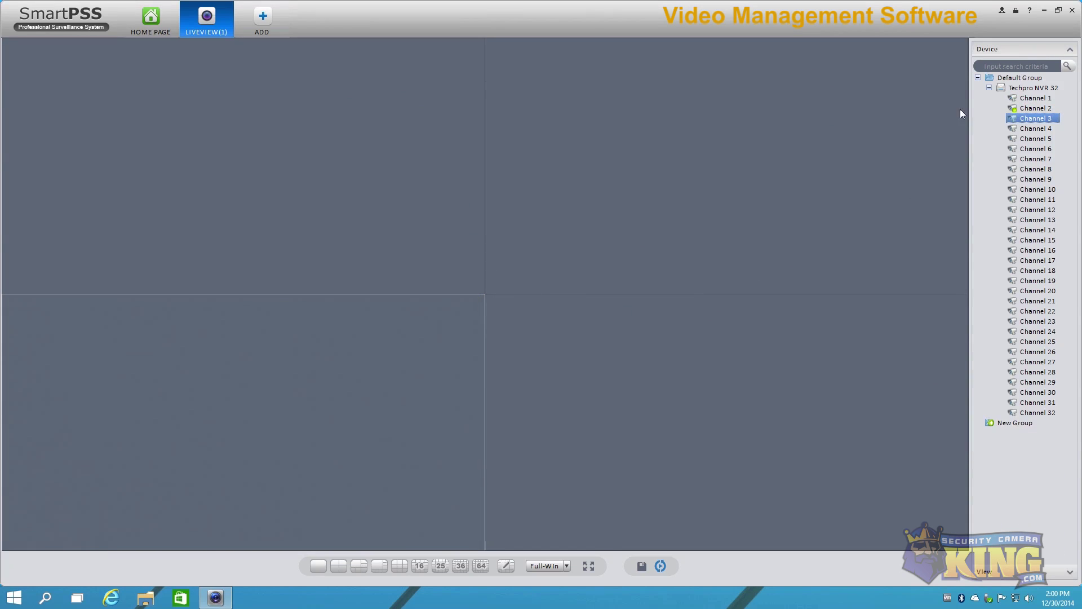
pyautogui.click(835, 88)
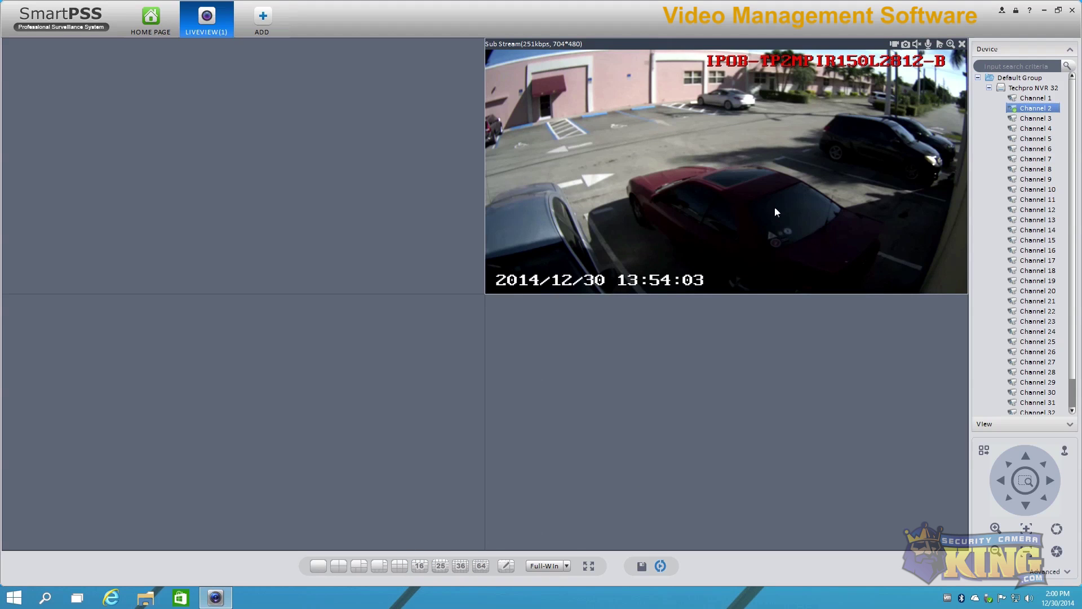
pyautogui.click(963, 43)
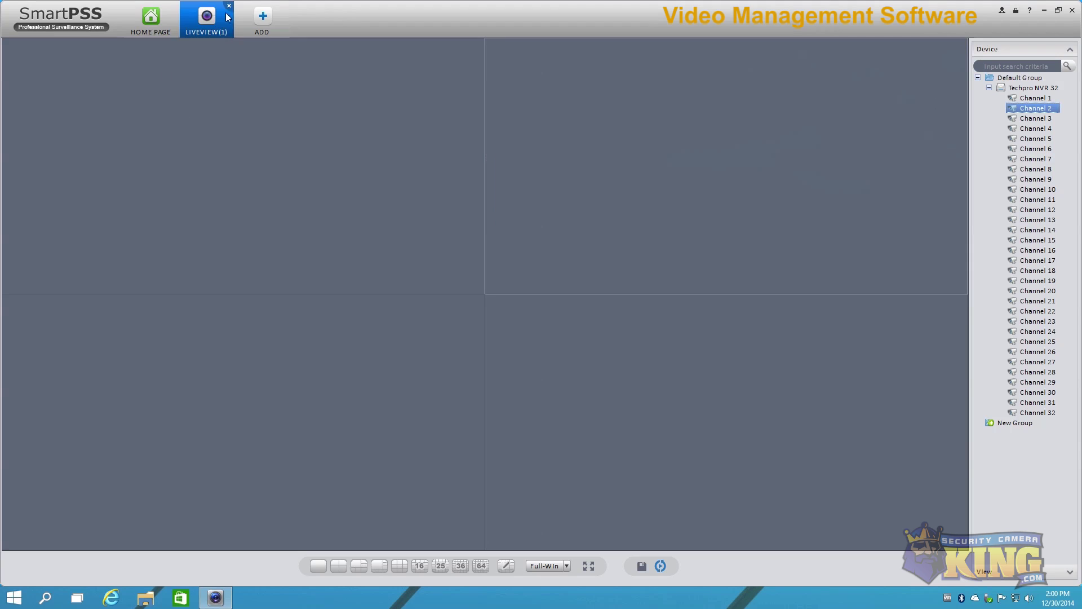
pyautogui.click(229, 8)
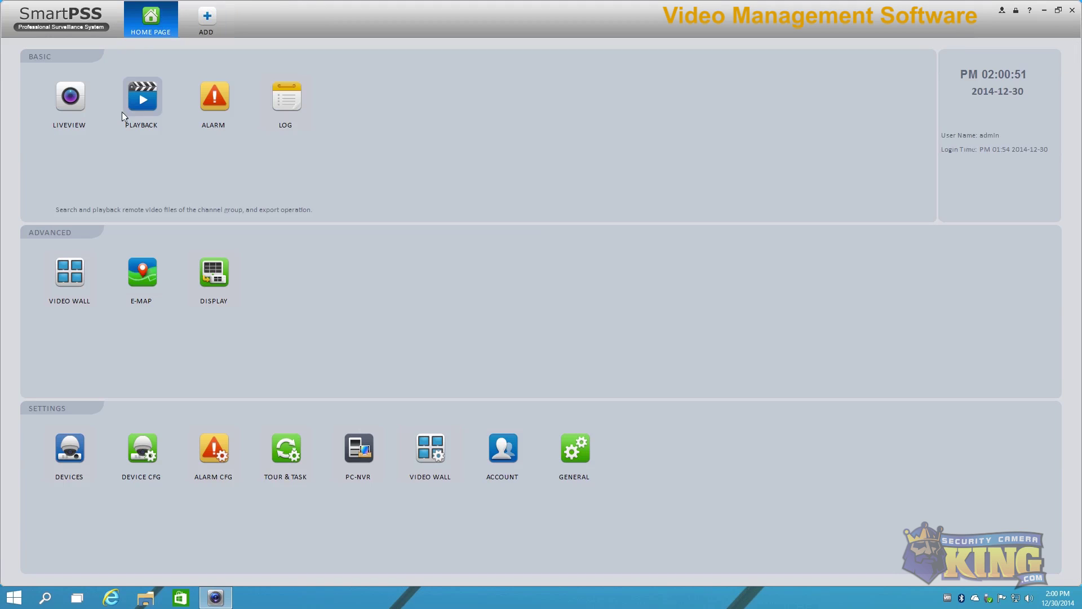
# Step: Open Playback and tick Channels 1, 4, 5 and 6 of Techpro NVR 32
pyautogui.click(141, 106)
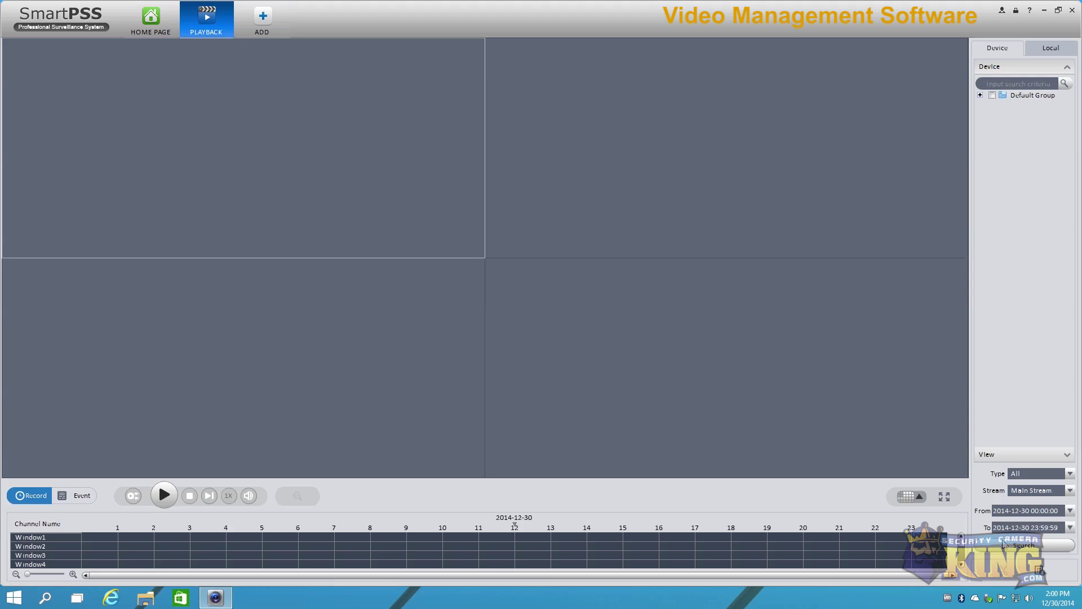
pyautogui.click(980, 95)
pyautogui.click(992, 106)
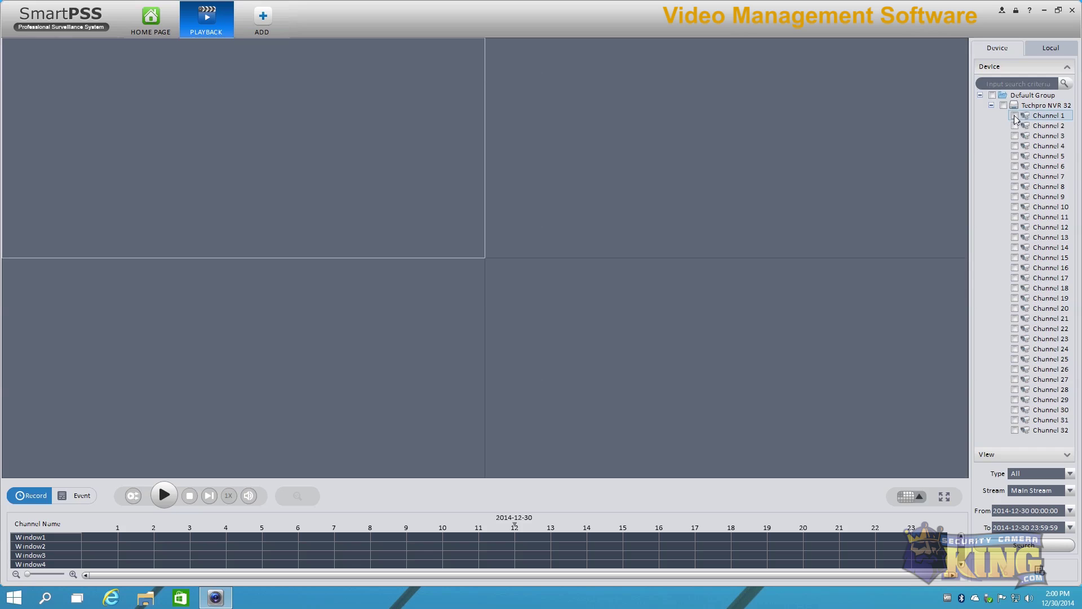
pyautogui.click(1015, 115)
pyautogui.click(1015, 146)
pyautogui.click(1015, 156)
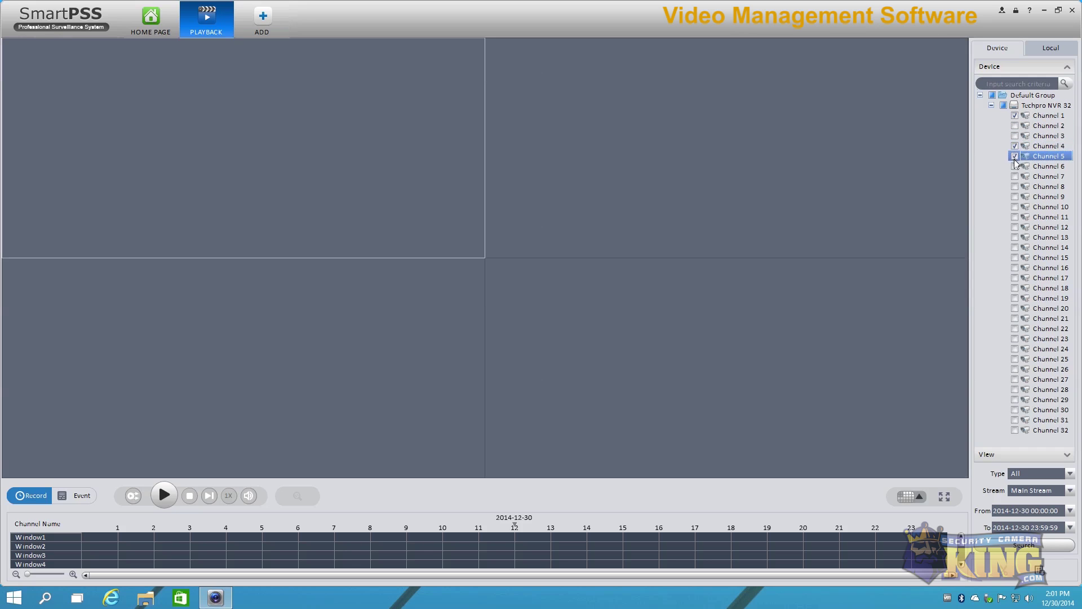
pyautogui.click(1015, 166)
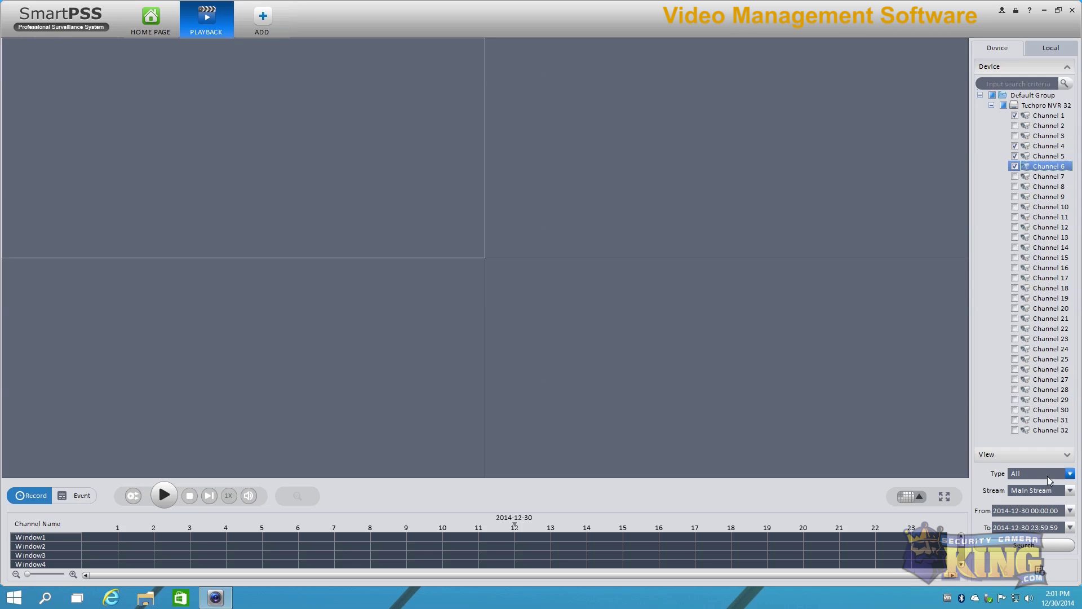
# Step: Keep all recording types and Main Stream for the search
pyautogui.click(1069, 473)
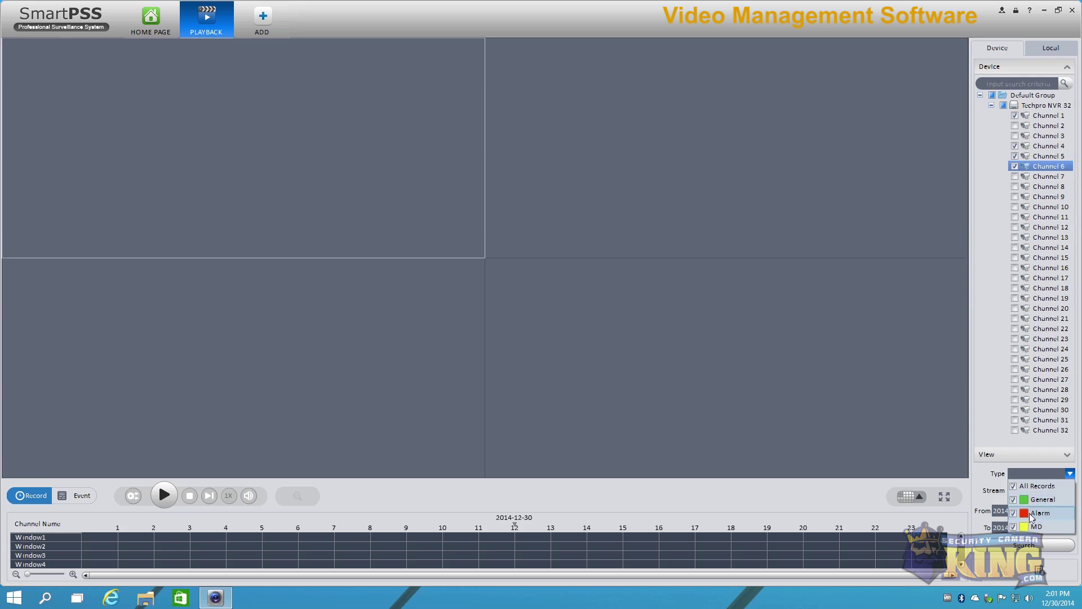
pyautogui.click(993, 481)
pyautogui.click(1025, 491)
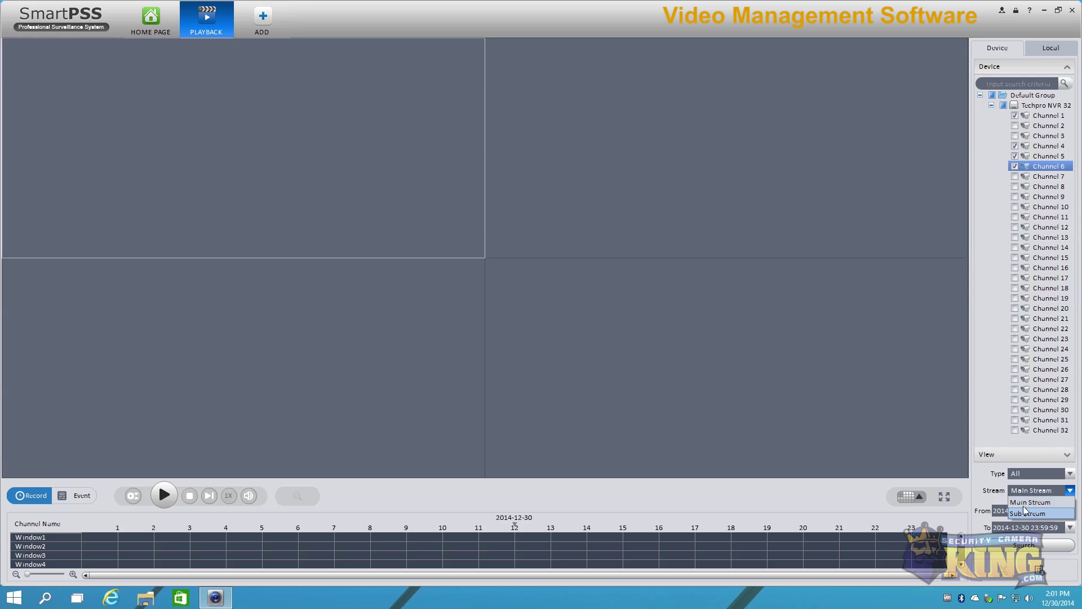
pyautogui.click(988, 490)
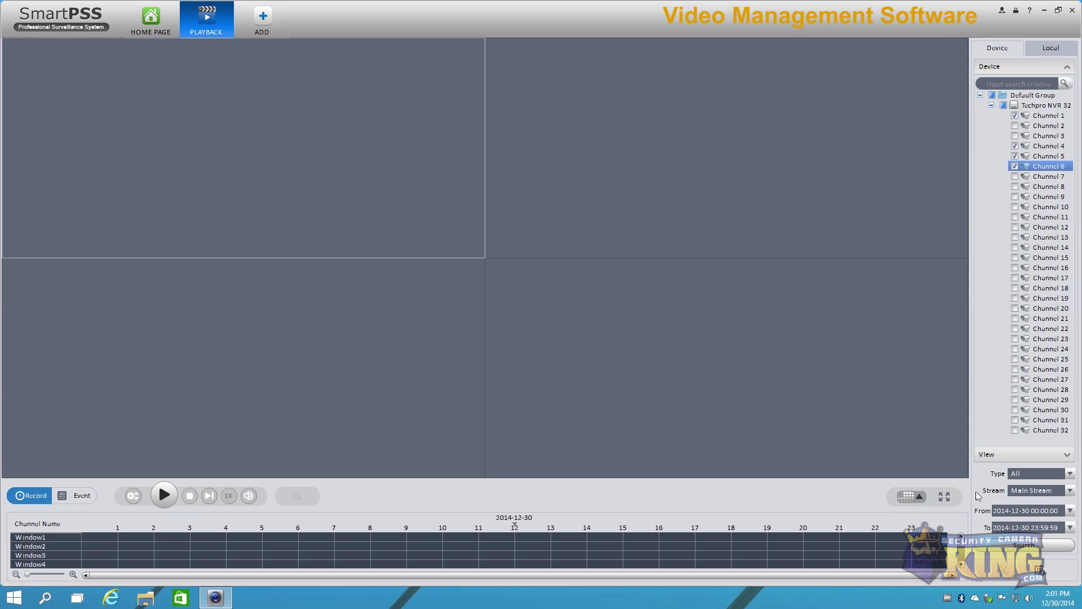
# Step: Set the start to 2014-12-29 at 12:00:00
pyautogui.click(1070, 510)
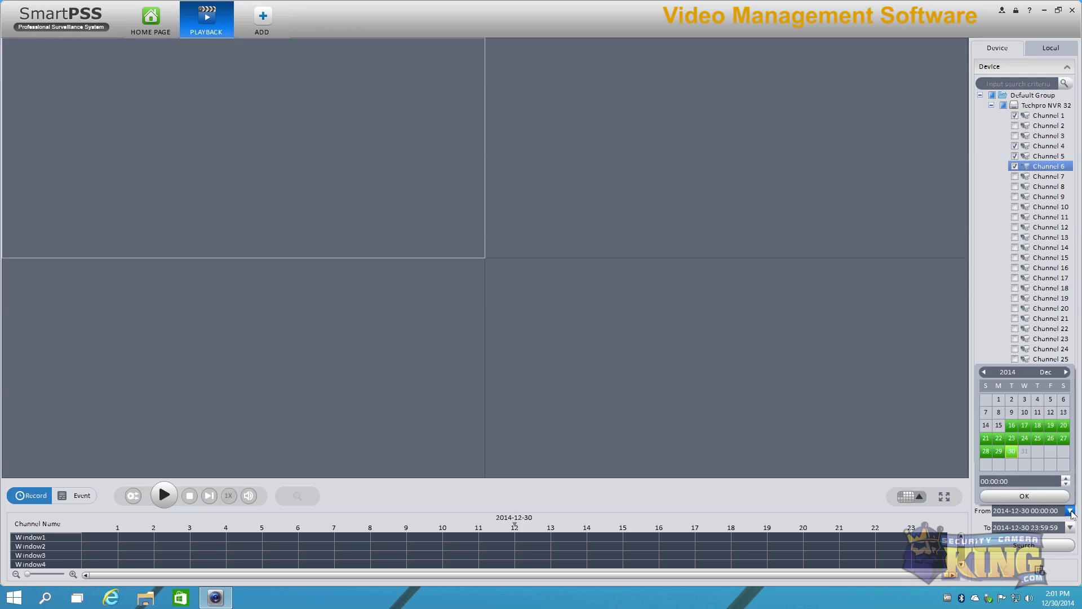
pyautogui.click(999, 451)
pyautogui.click(1024, 496)
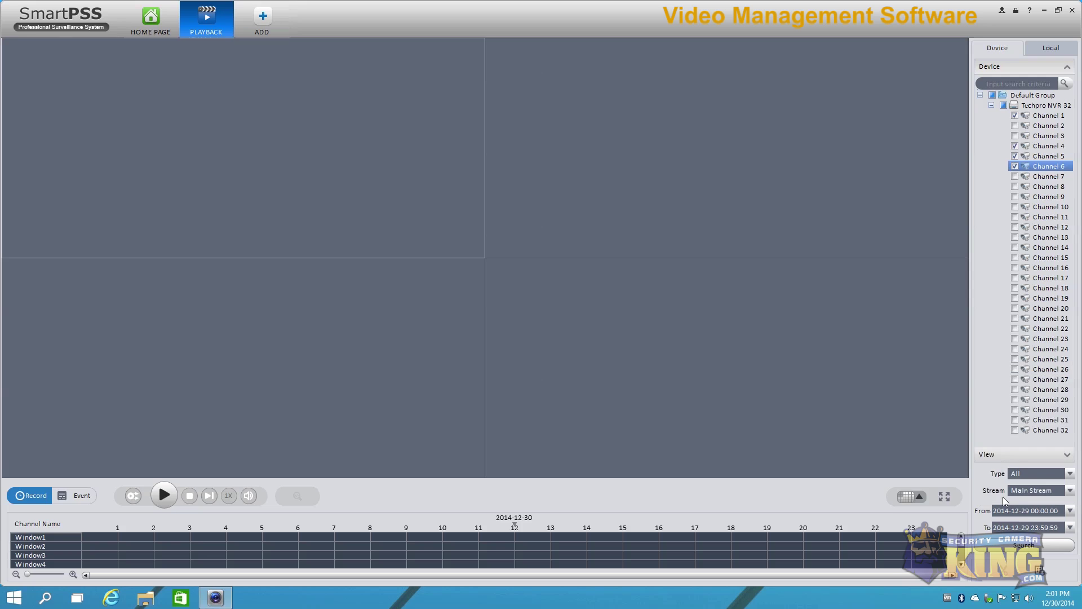
pyautogui.click(1039, 514)
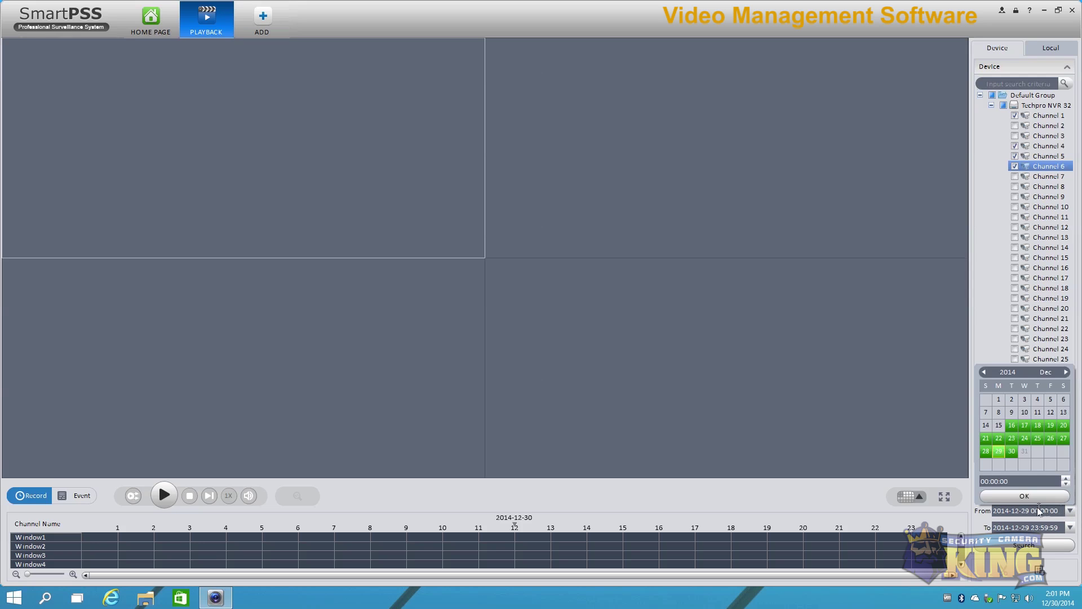
pyautogui.click(983, 482)
pyautogui.click(999, 496)
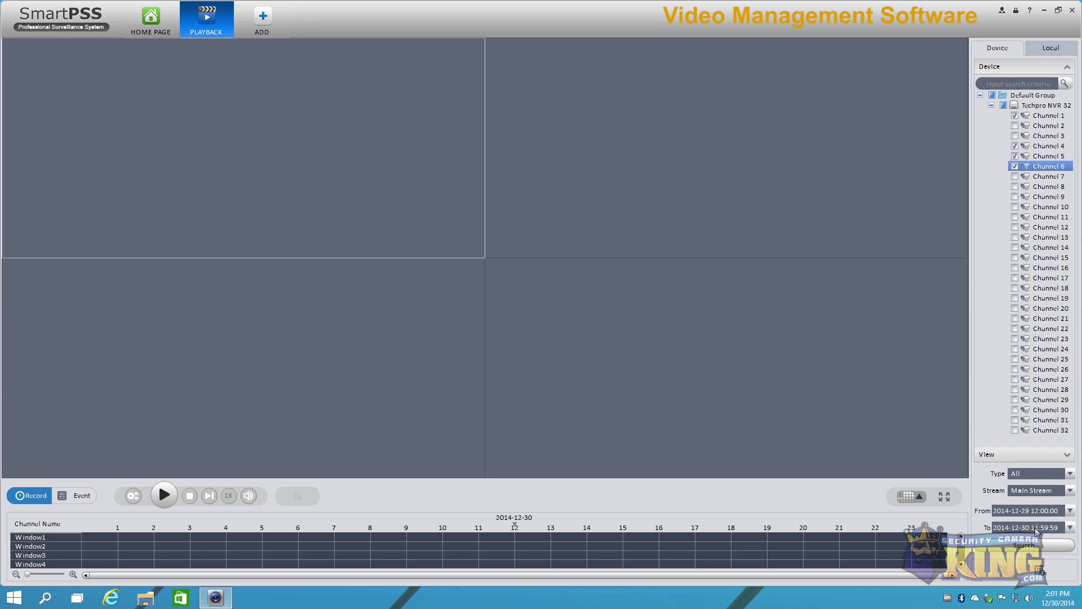
# Step: Set the end to 2014-12-29 at 15:59:59 and run the search
pyautogui.click(1058, 532)
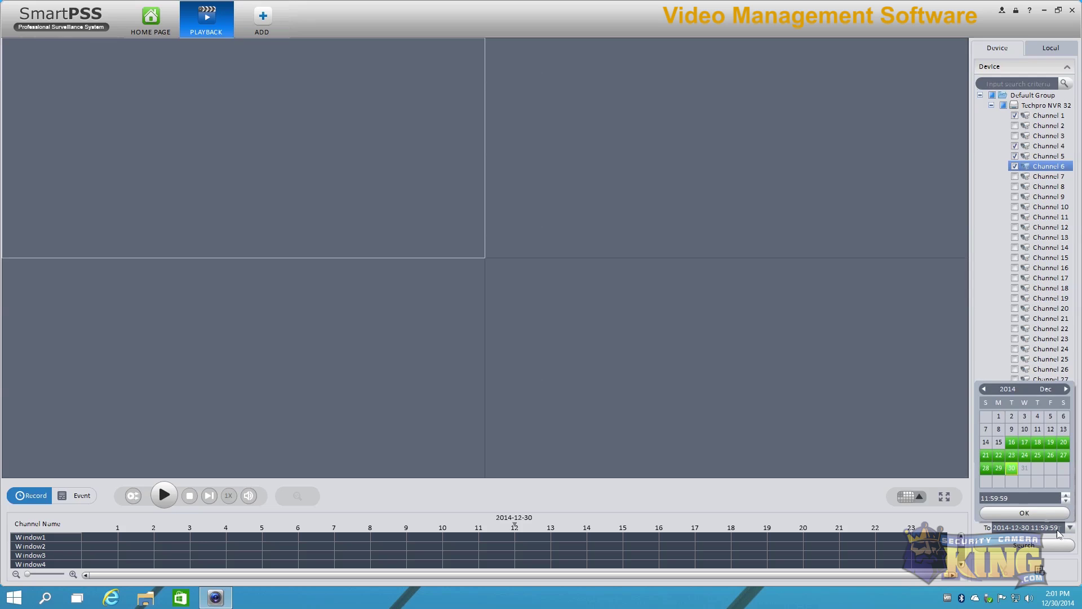
pyautogui.click(1001, 469)
pyautogui.moveTo(1016, 500); pyautogui.dragTo(970, 499)
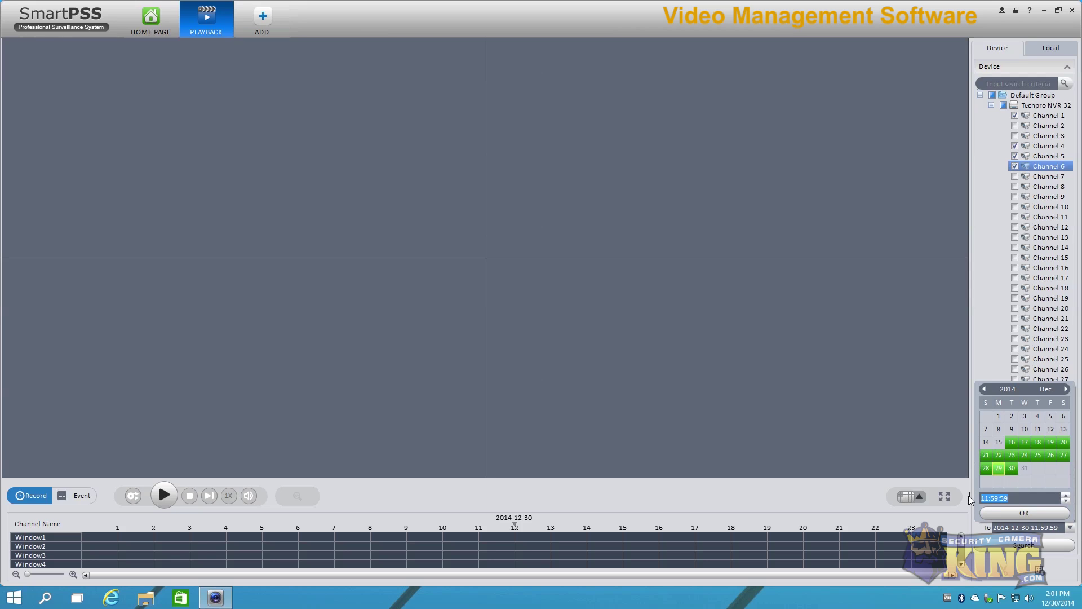
pyautogui.click(987, 499)
pyautogui.click(999, 510)
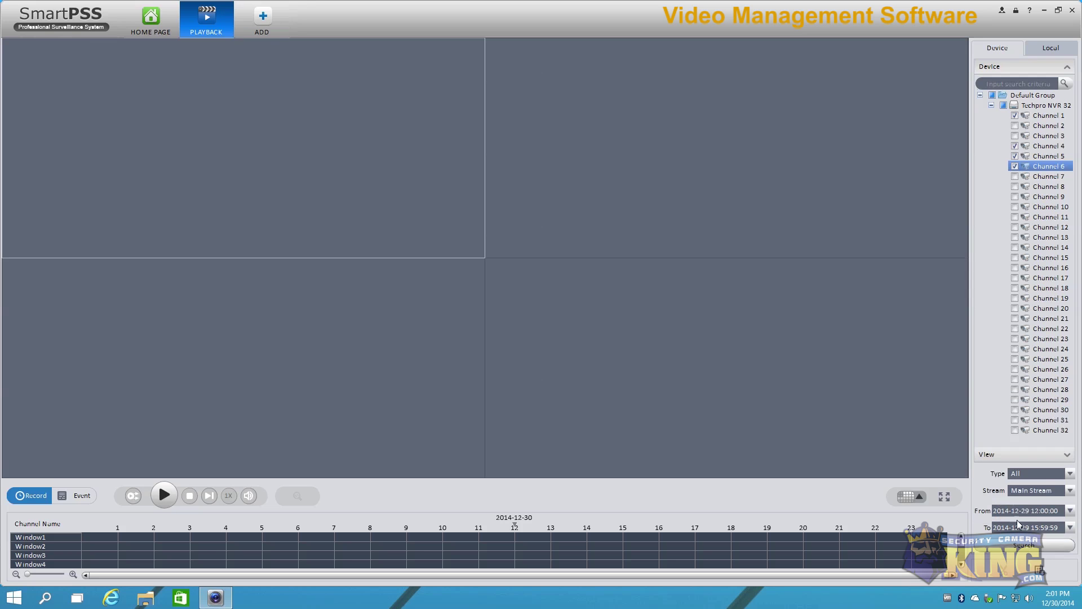
pyautogui.click(1027, 545)
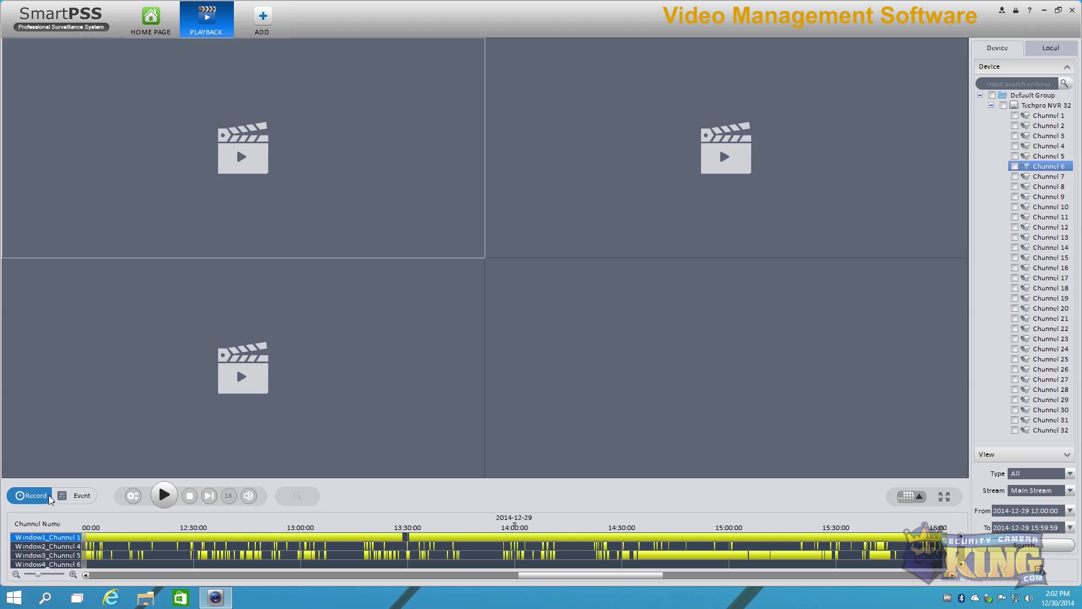
# Step: Toggle list and timeline views, try Event results, return to Record, and play Channel 1
pyautogui.click(34, 498)
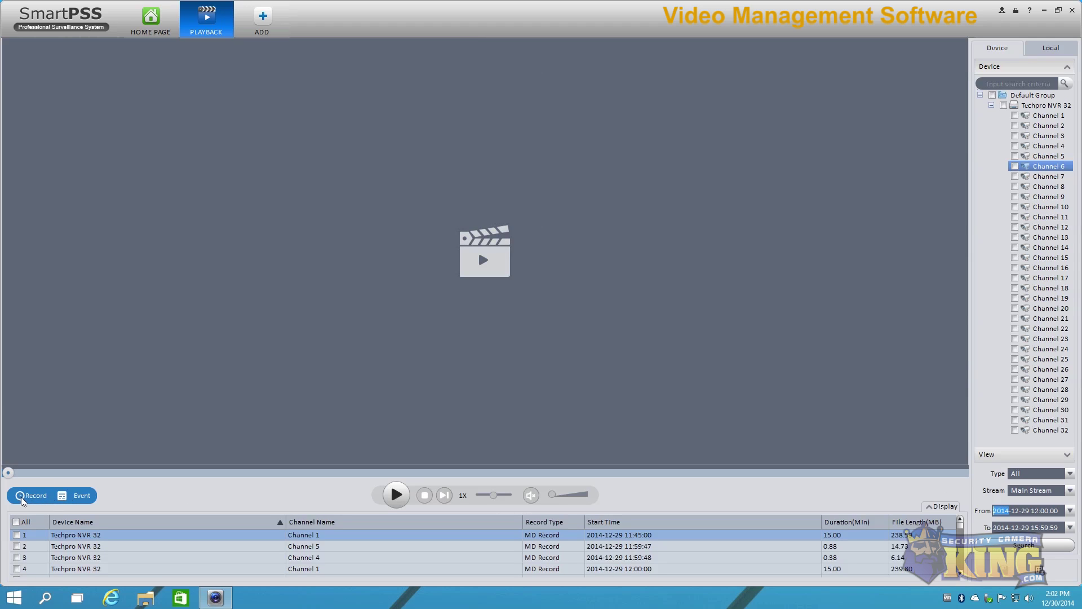
pyautogui.click(28, 498)
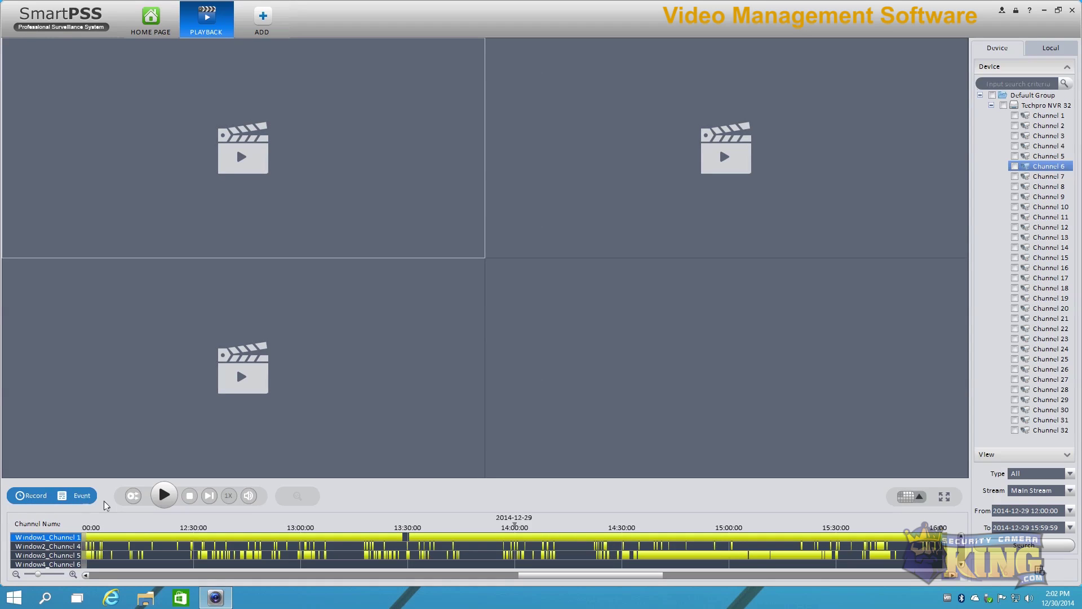
pyautogui.click(83, 497)
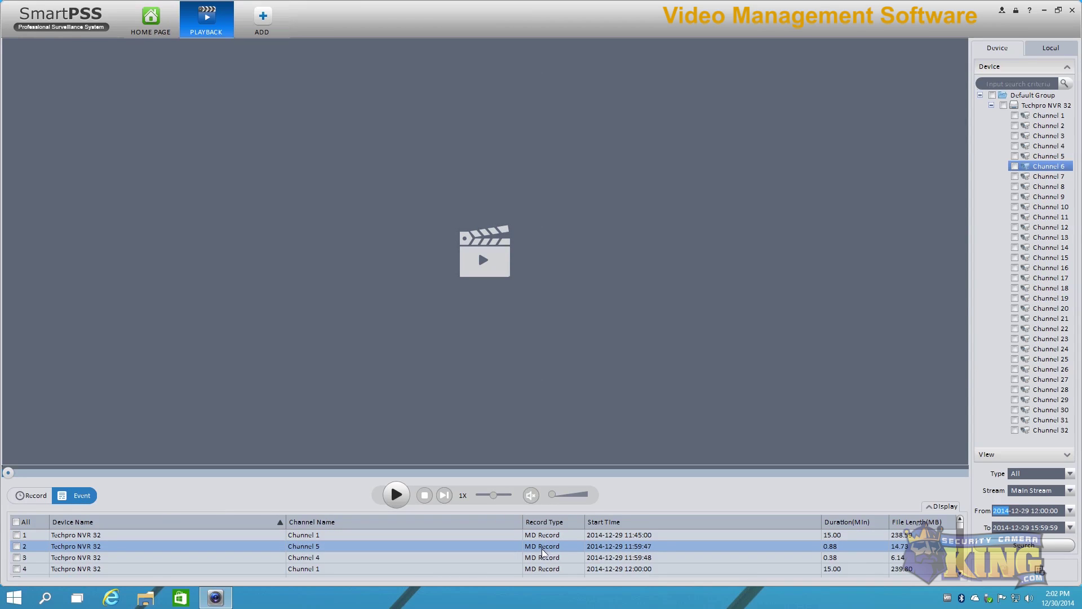
pyautogui.click(32, 497)
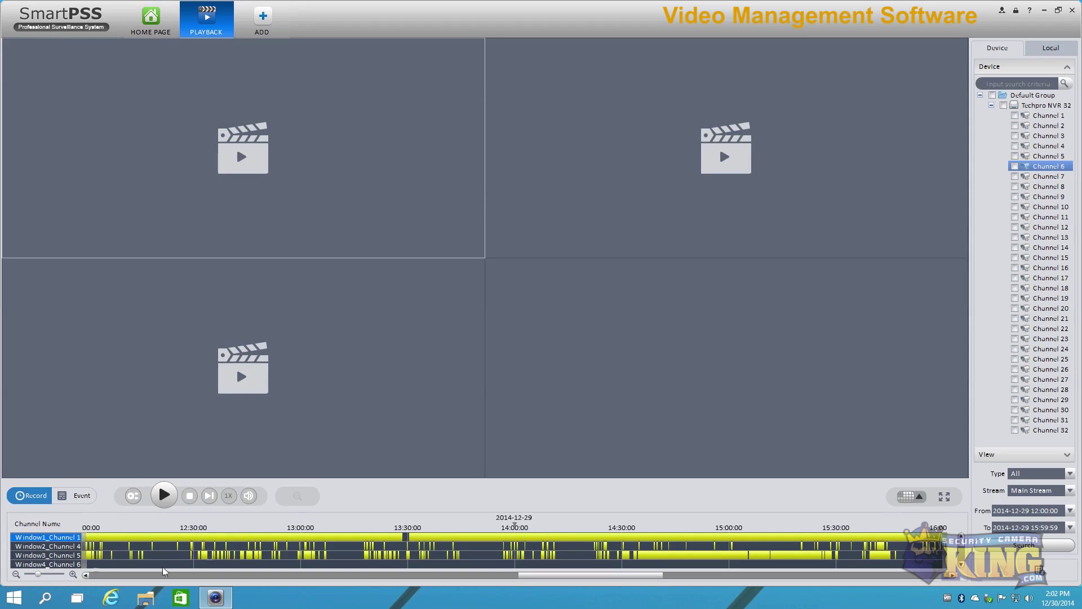
pyautogui.click(326, 537)
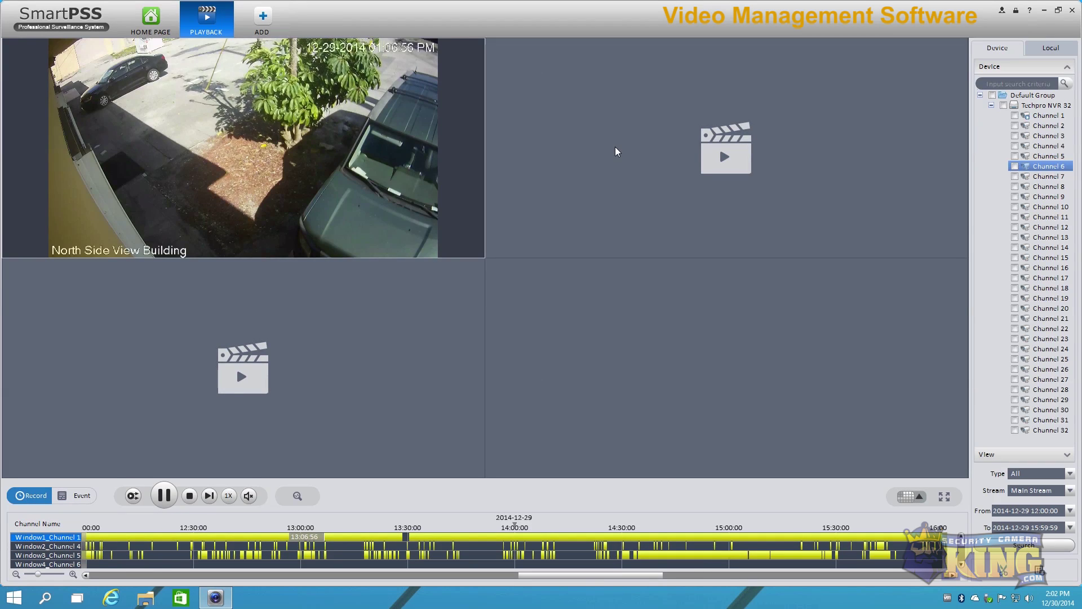
# Step: Play all windows in sync, then scroll the timeline and jump back to about 11:56
pyautogui.click(133, 496)
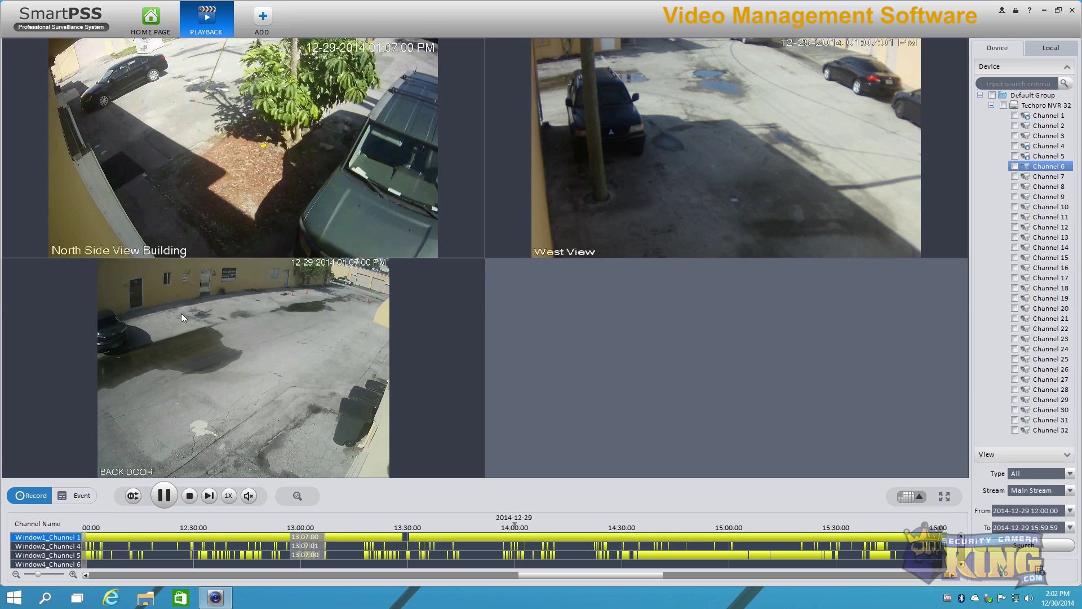
pyautogui.moveTo(158, 344)
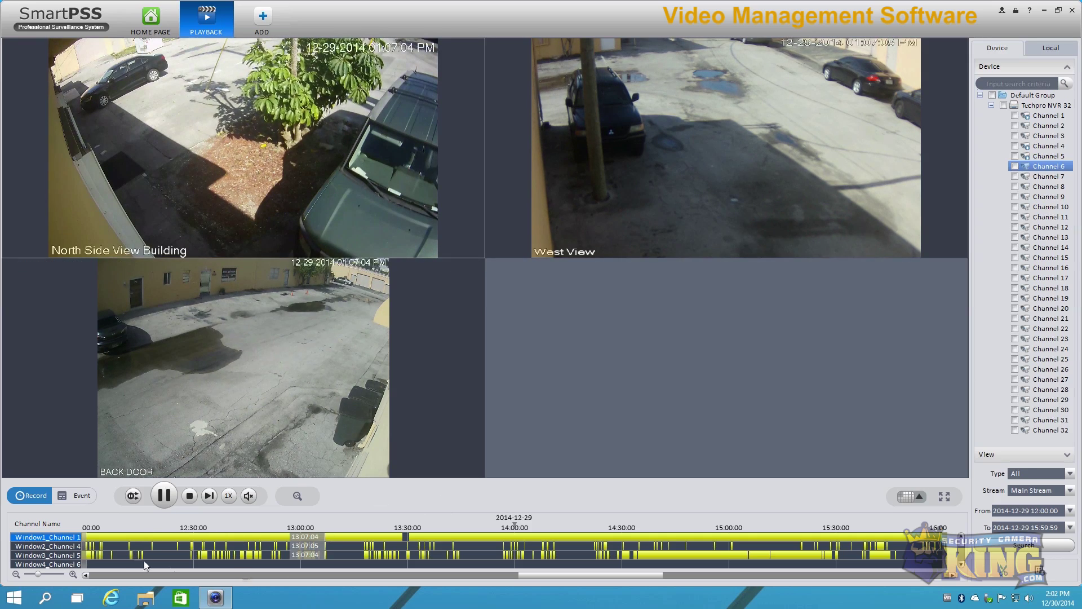
pyautogui.moveTo(586, 577); pyautogui.dragTo(533, 573)
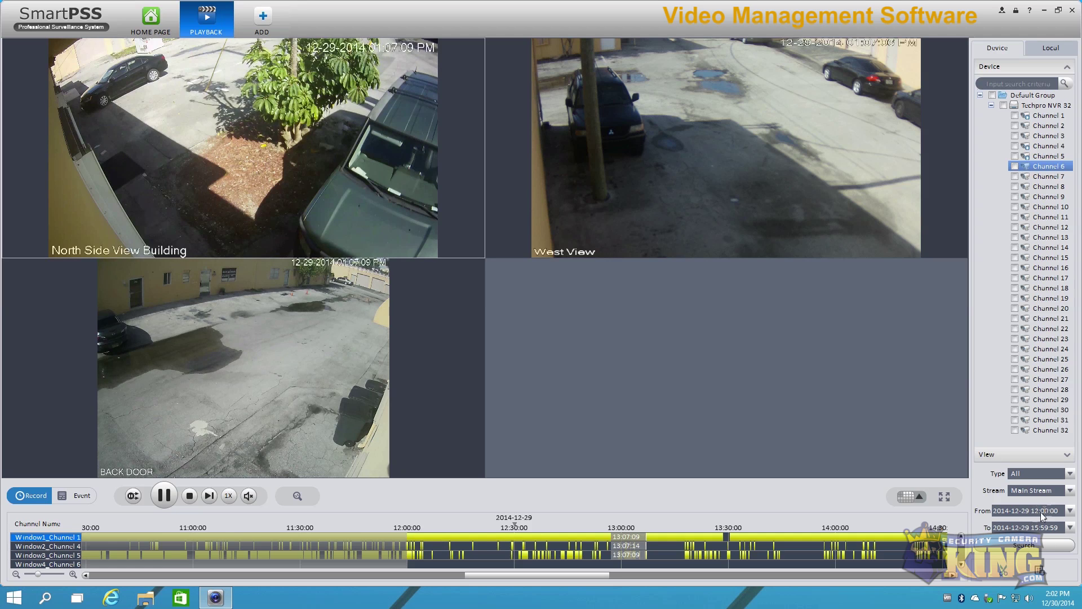
pyautogui.click(393, 536)
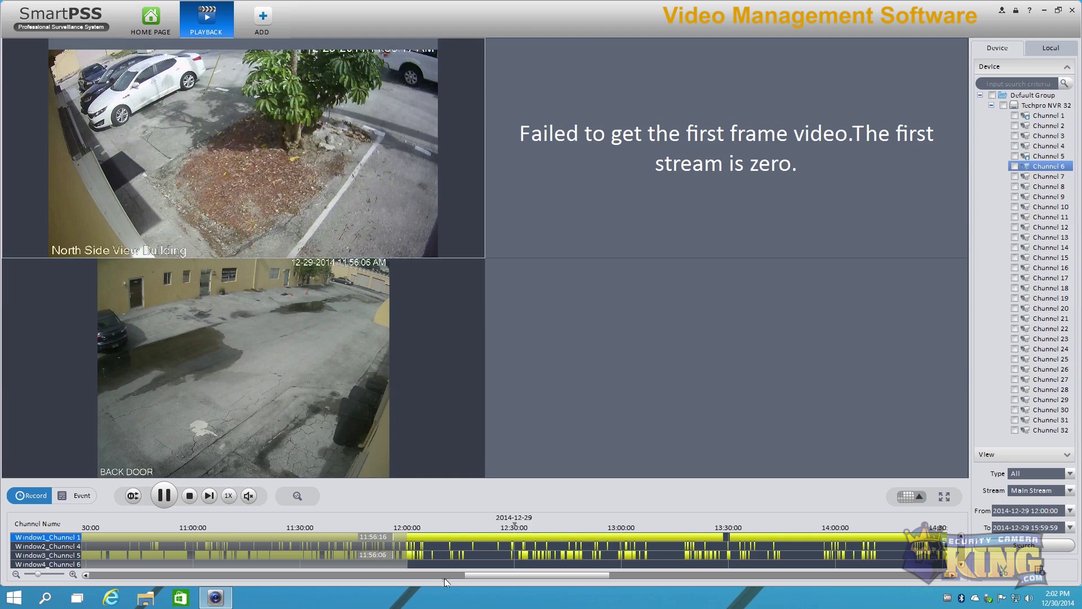
# Step: Jump playback to about 12:01 then 12:04, select window 2, and try full screen and layouts
pyautogui.click(414, 537)
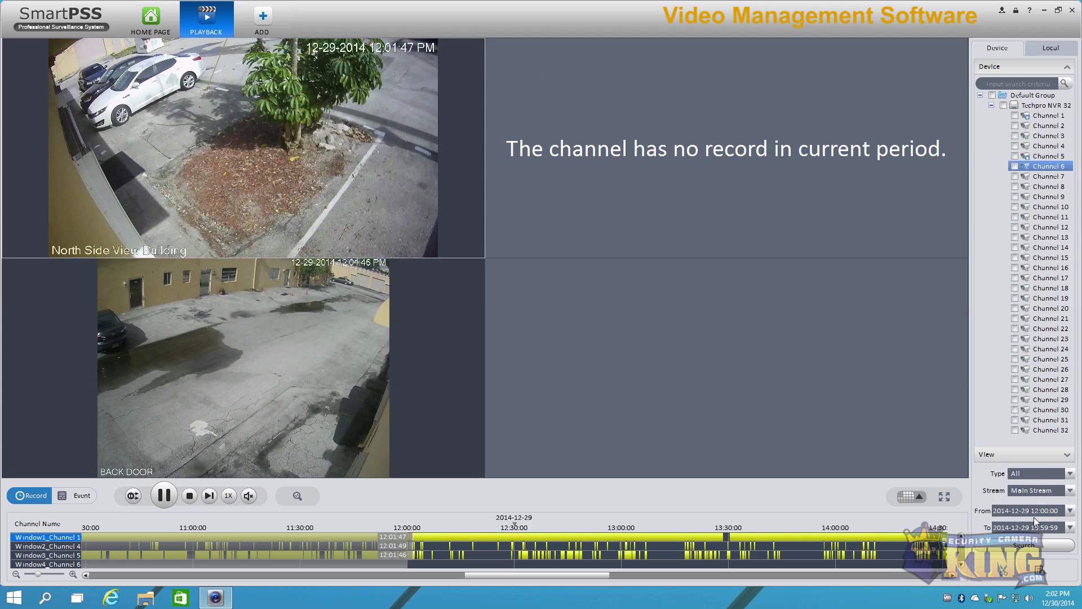
pyautogui.click(422, 537)
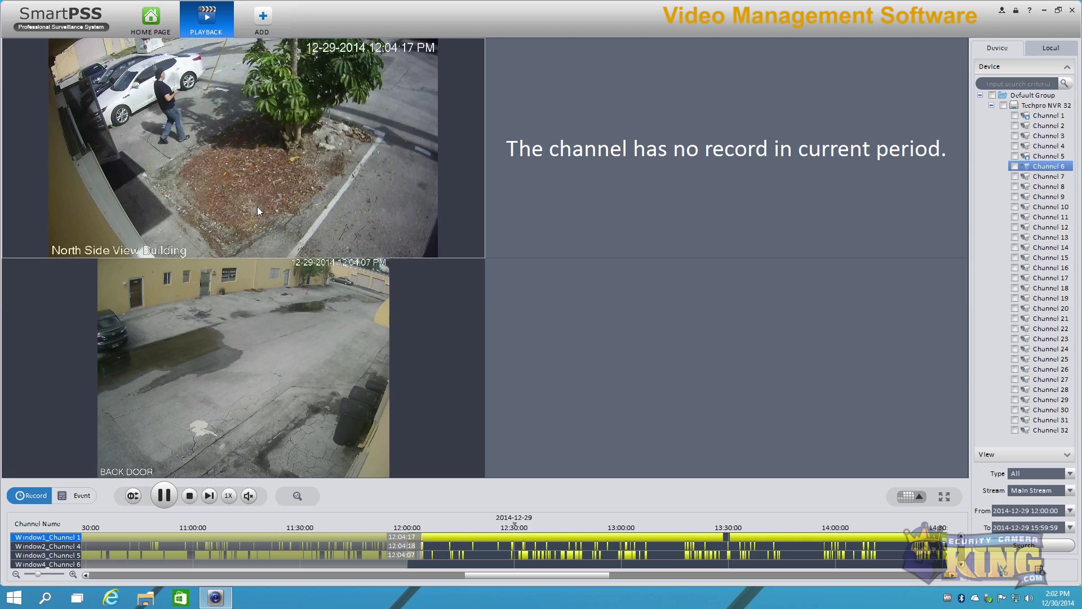
pyautogui.click(672, 235)
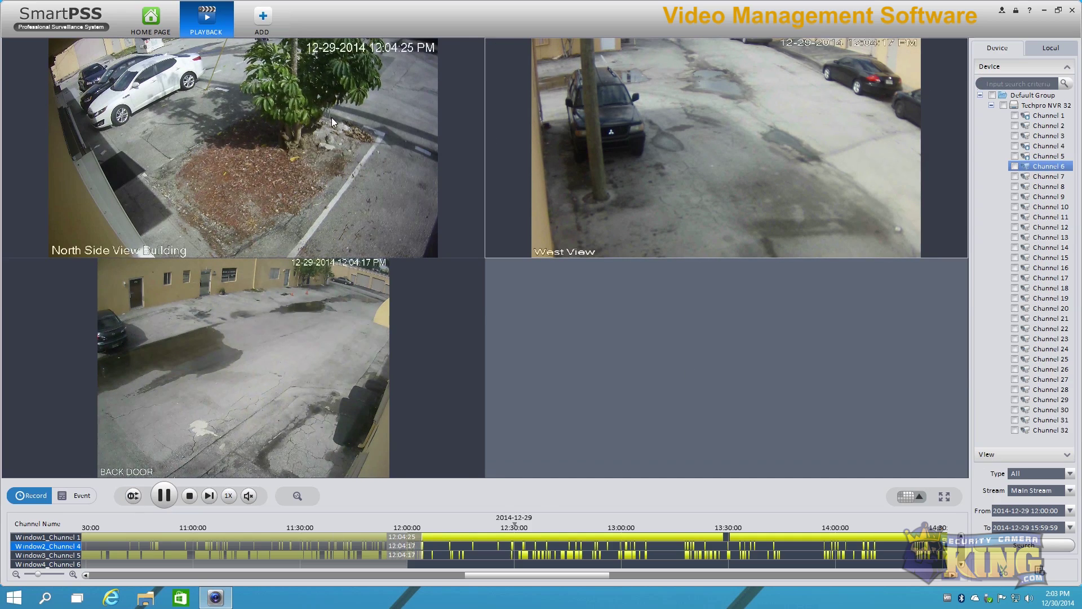
pyautogui.moveTo(331, 117)
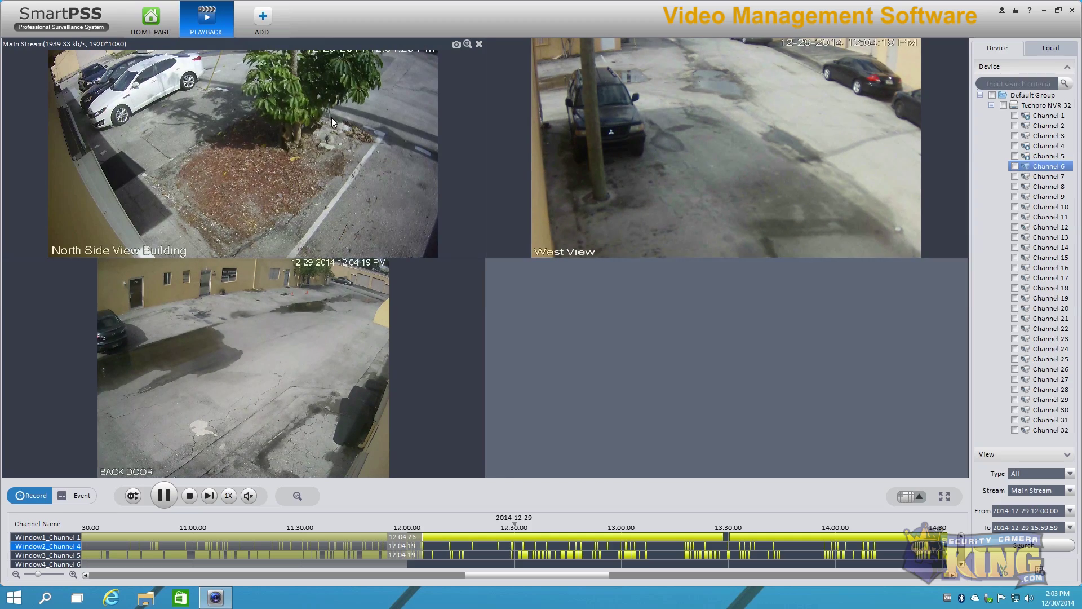
pyautogui.click(945, 498)
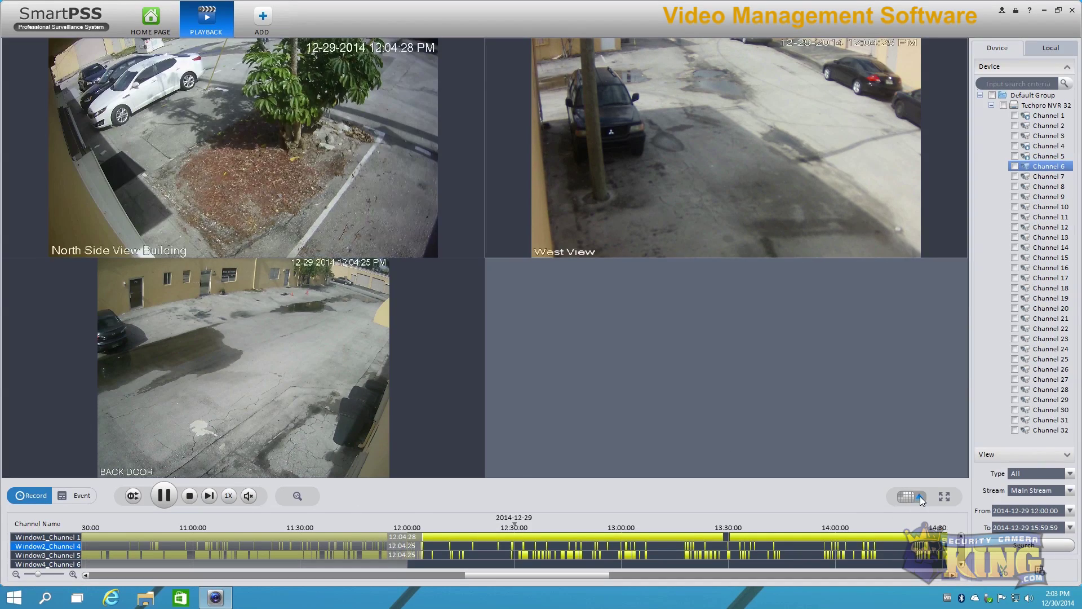
pyautogui.click(919, 497)
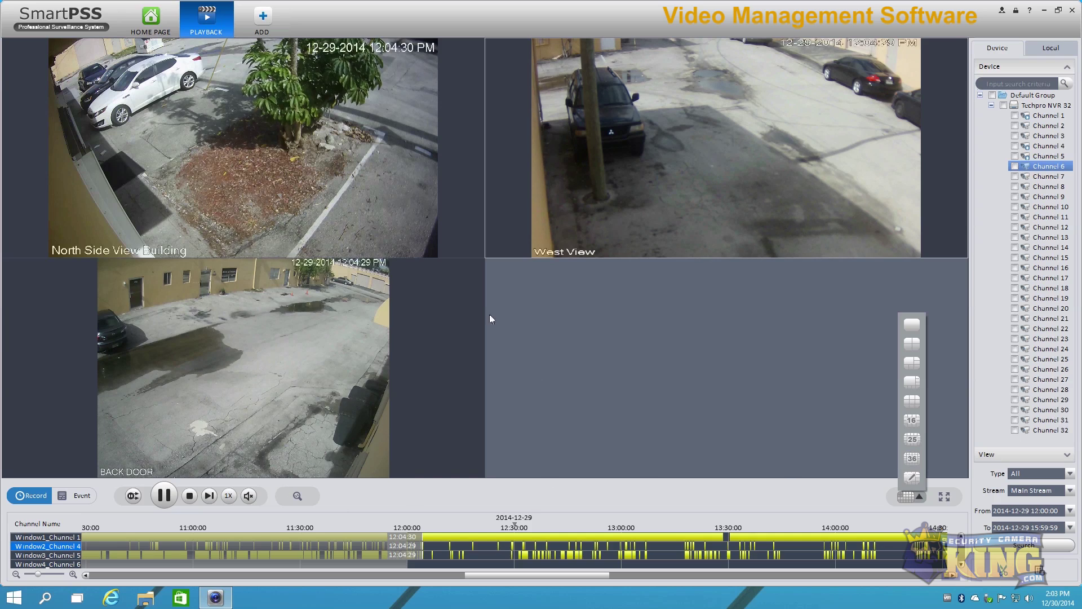
# Step: Close the BACK DOOR recording to empty all windows, then tick Channel 1
pyautogui.click(406, 288)
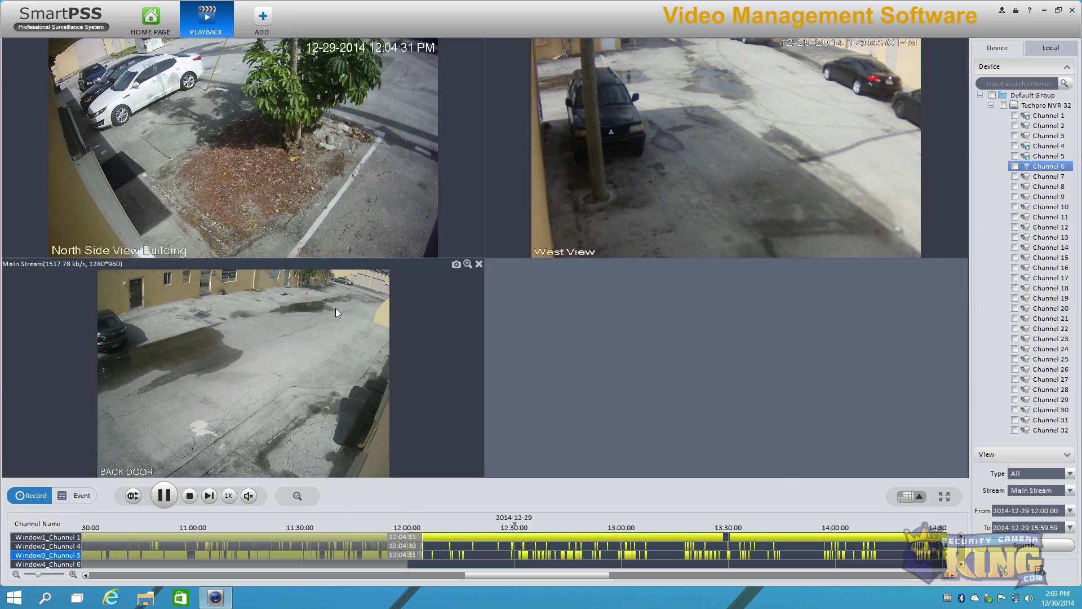
pyautogui.click(479, 264)
pyautogui.click(790, 156)
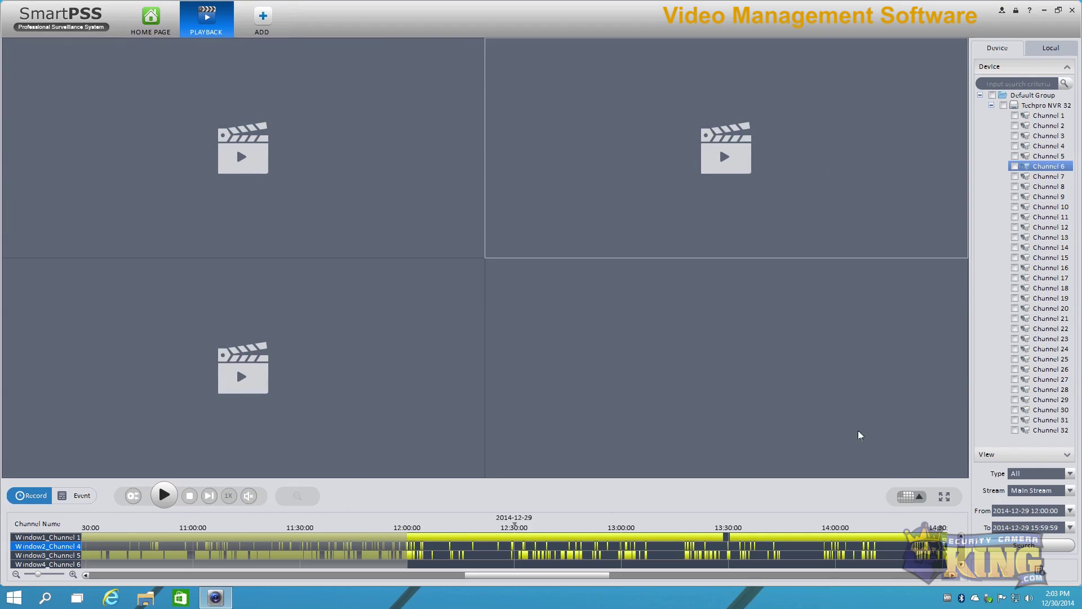
pyautogui.click(1015, 115)
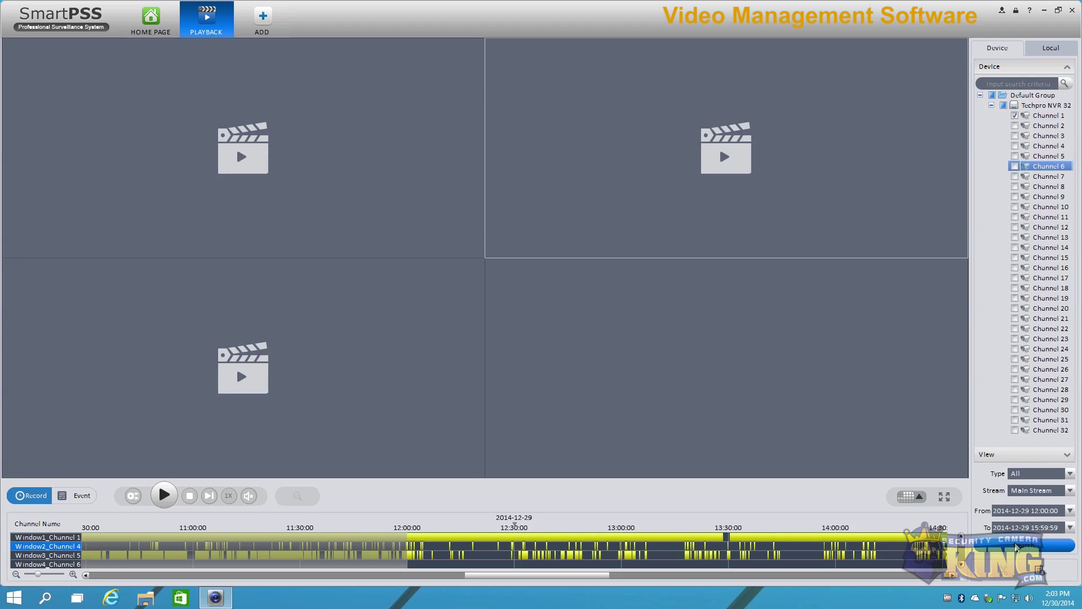
# Step: Search Channel 1, play its North Side View Building recording enlarged, and jump to about 1:45 PM
pyautogui.click(1014, 546)
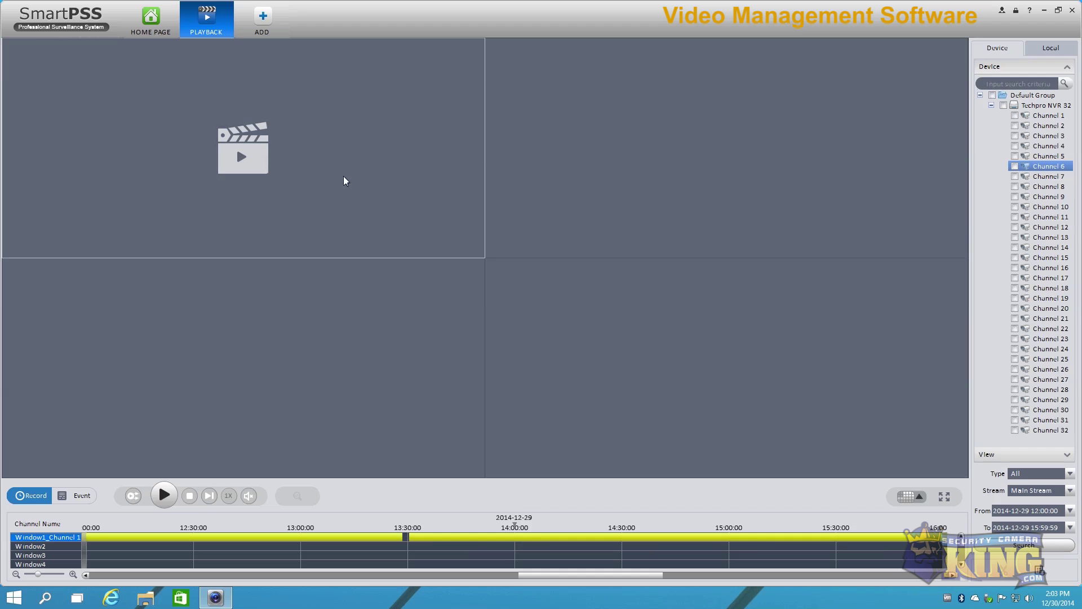
pyautogui.click(462, 543)
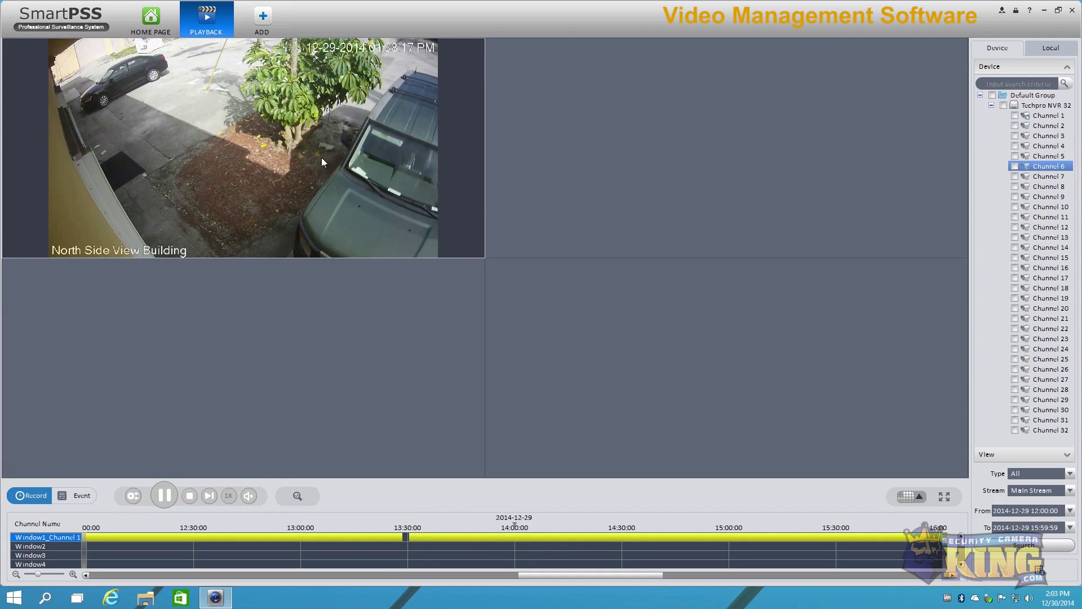
pyautogui.doubleClick(268, 161)
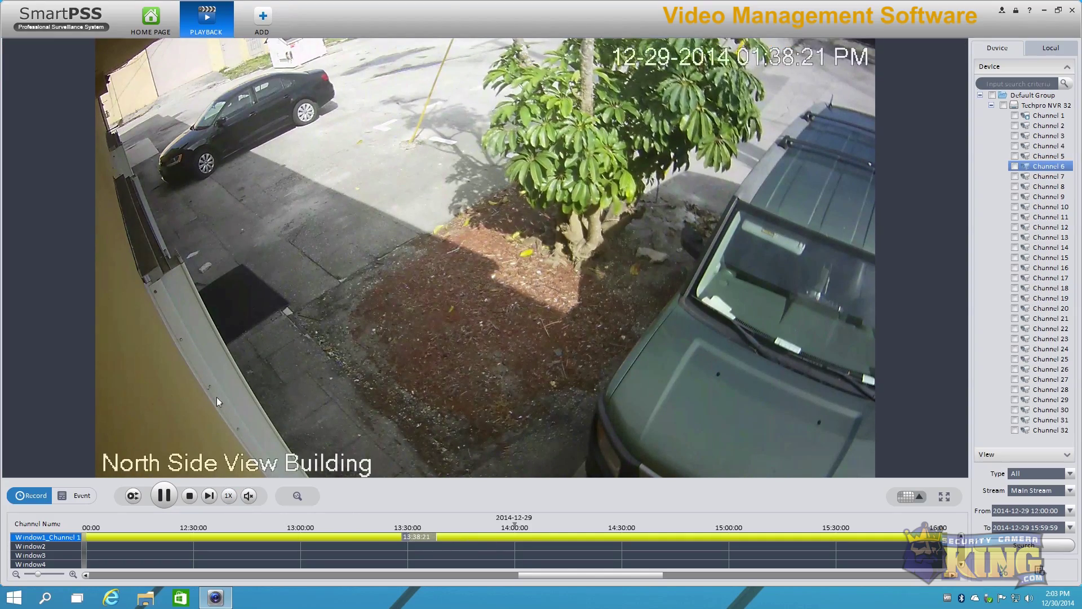
pyautogui.moveTo(331, 361)
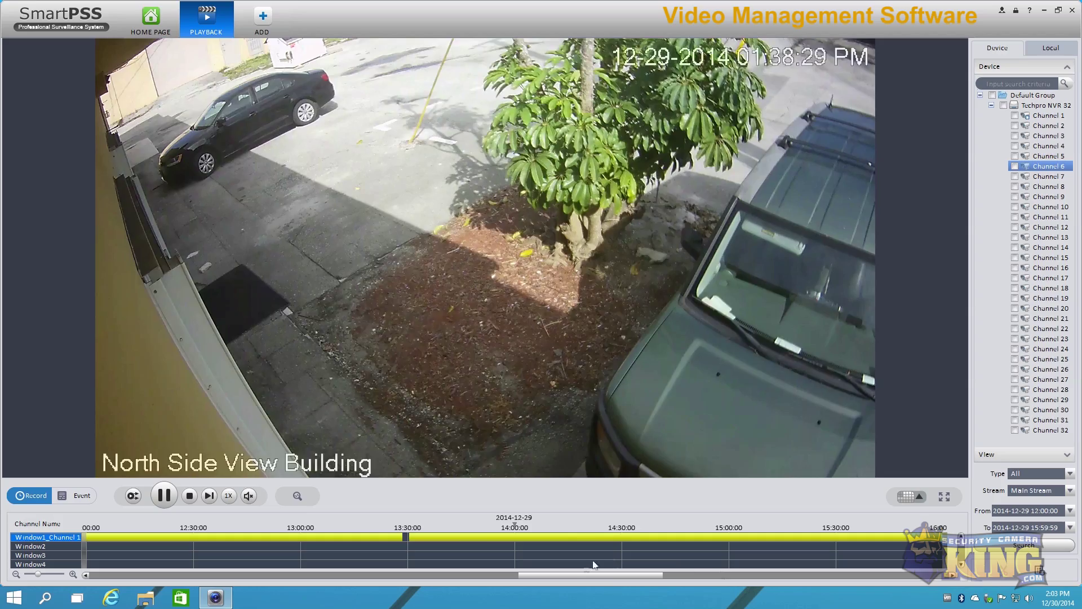
pyautogui.click(465, 537)
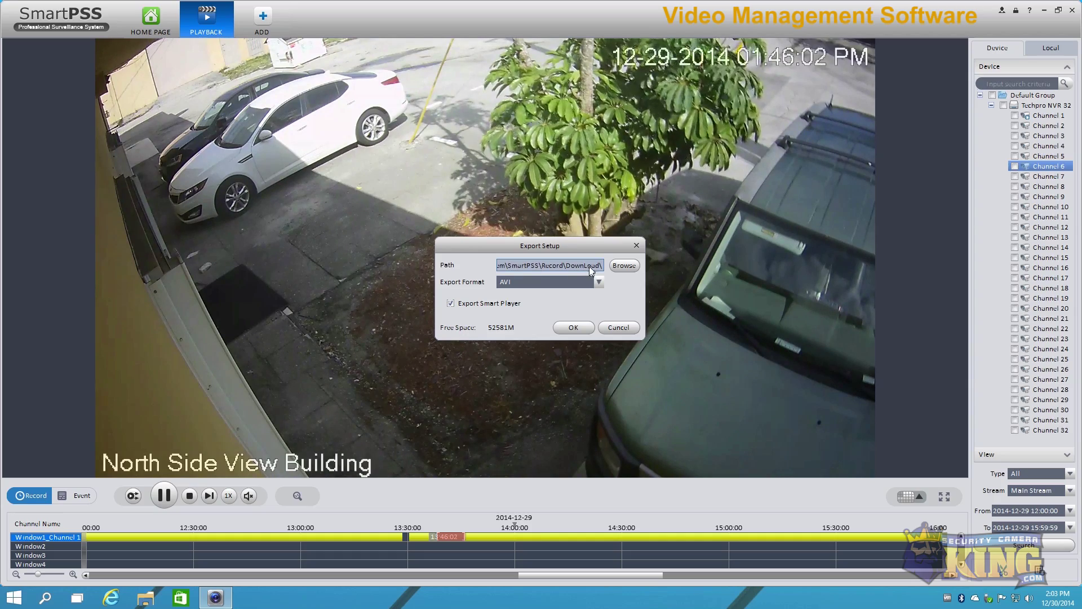
# Step: Keep the export folder unchanged, choose Original Format, and confirm the export settings
pyautogui.click(622, 266)
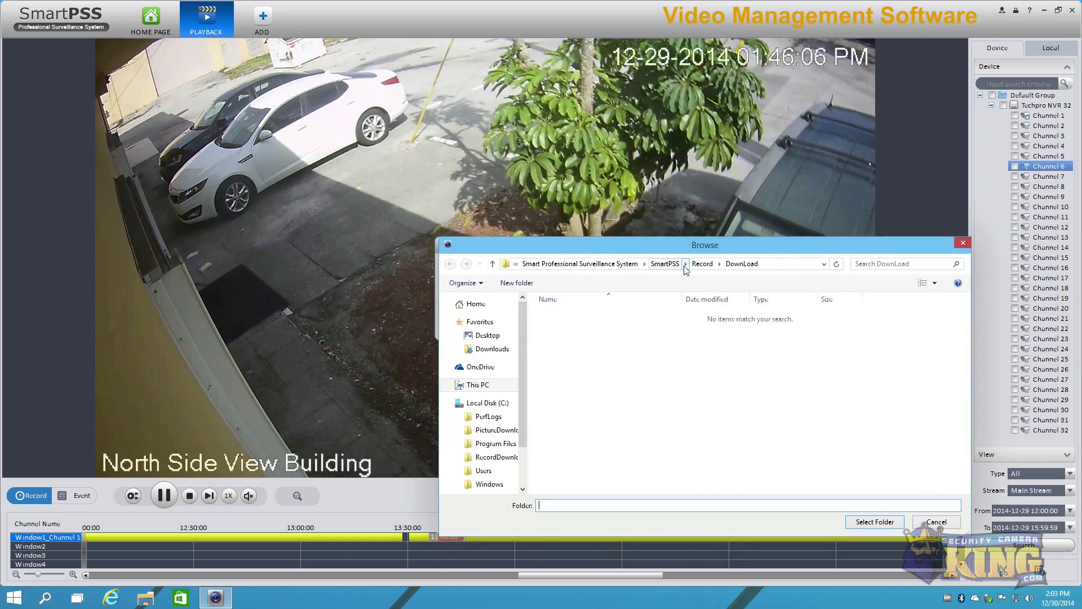
pyautogui.click(963, 243)
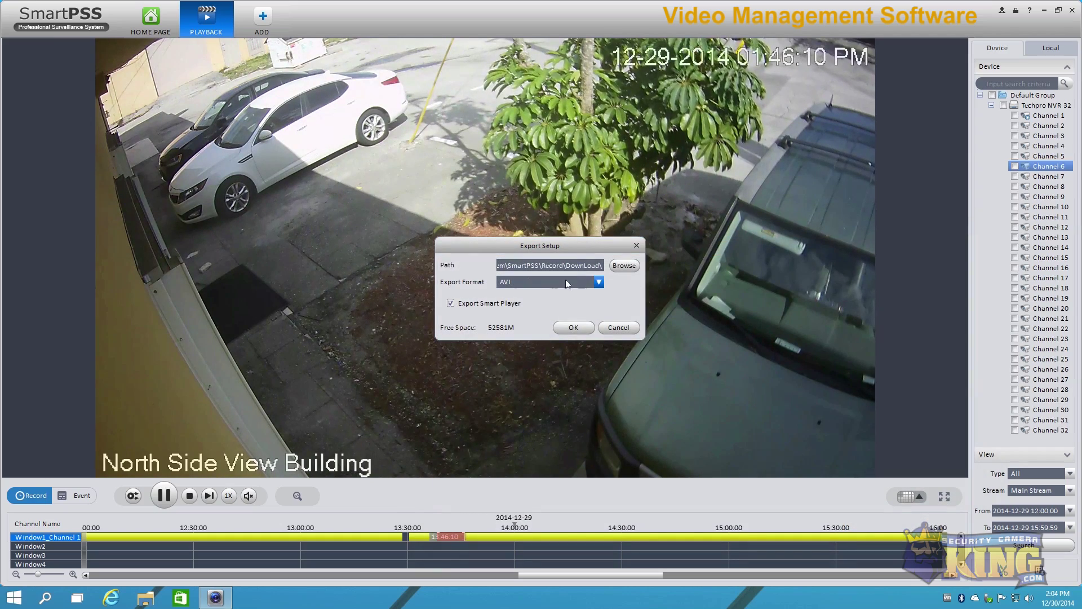
pyautogui.click(517, 281)
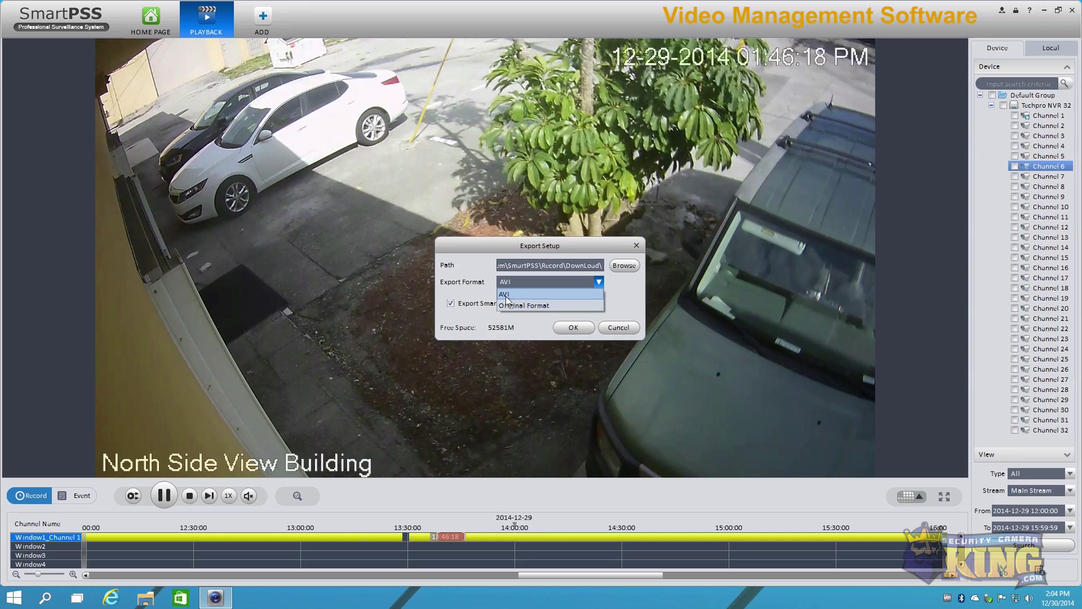
pyautogui.click(510, 305)
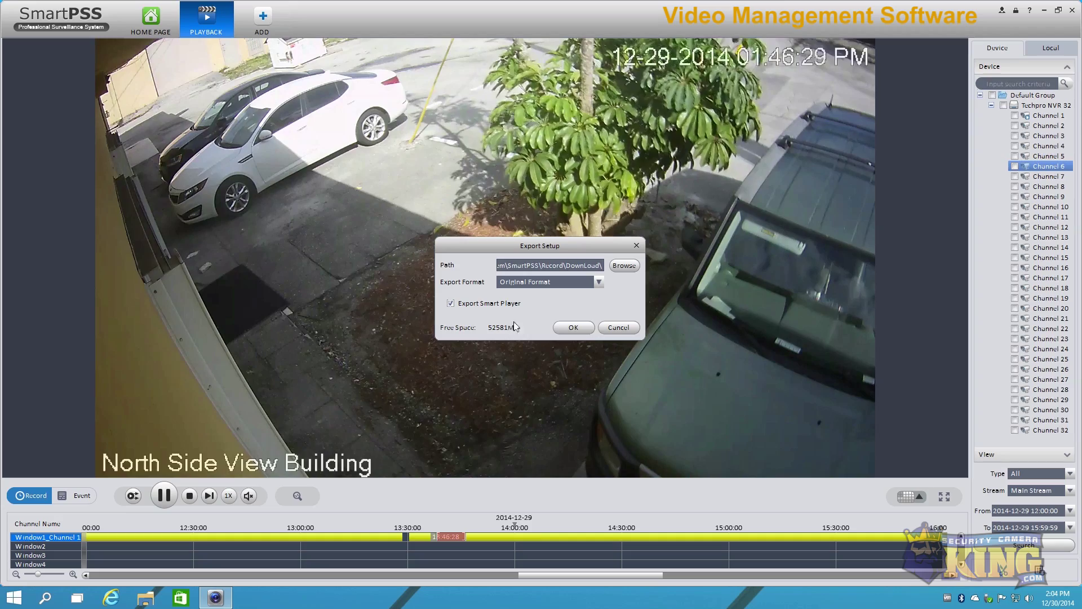
pyautogui.click(588, 326)
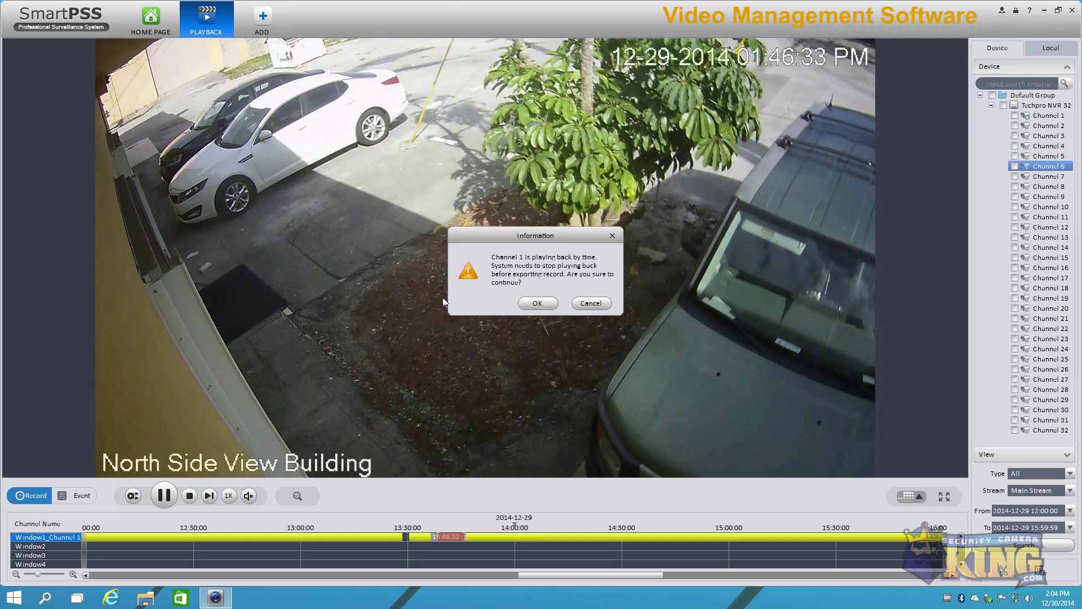
# Step: Stop playback to start the Channel 1 export, then close the export progress window
pyautogui.click(537, 303)
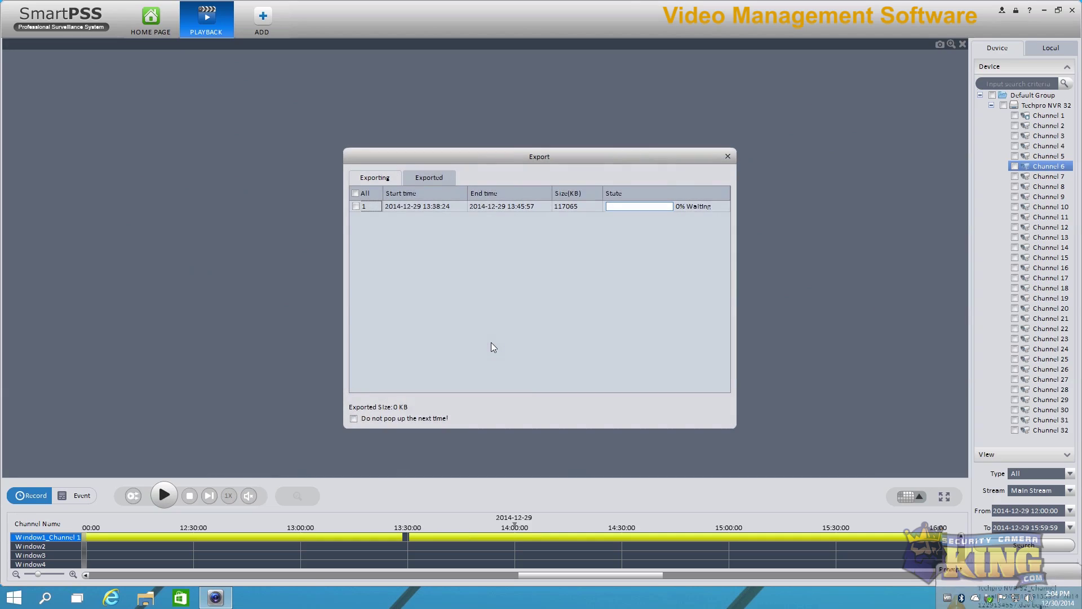
pyautogui.click(692, 208)
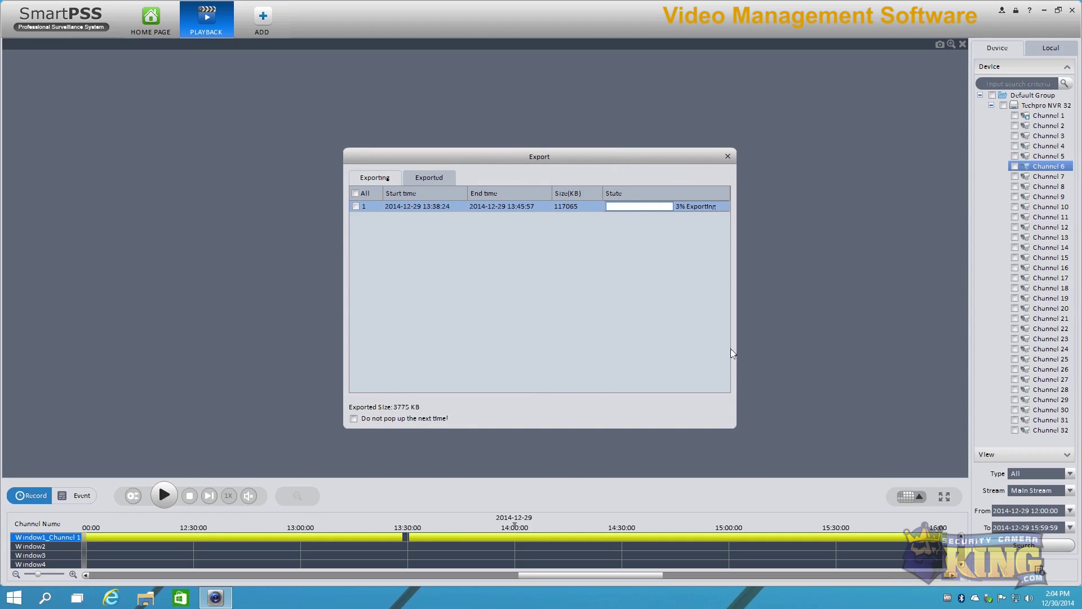
pyautogui.click(728, 157)
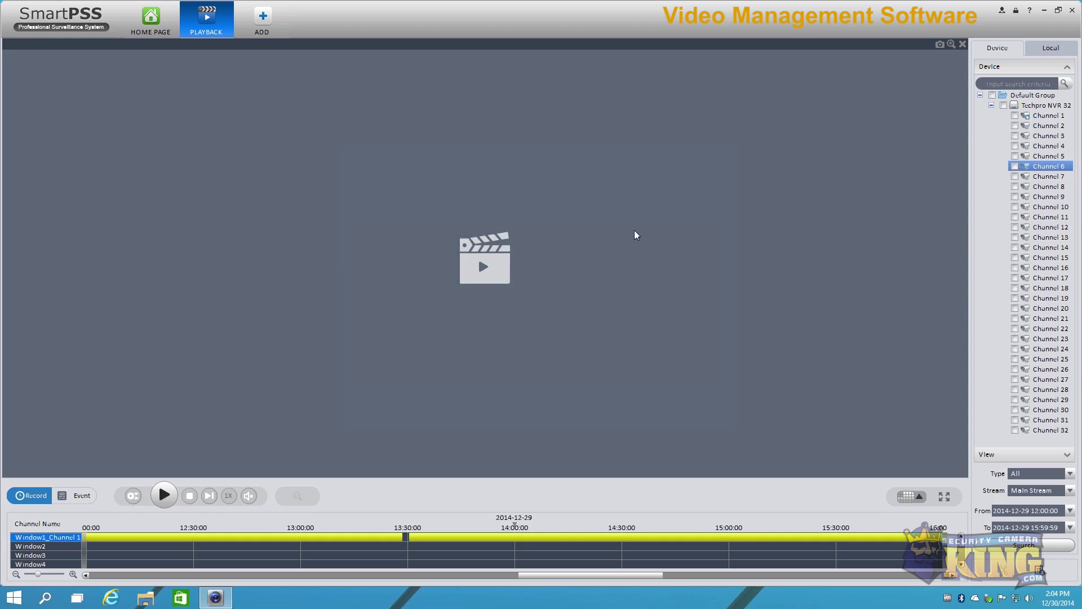
# Step: Close the playback module despite the running export and open the E-Map
pyautogui.click(230, 9)
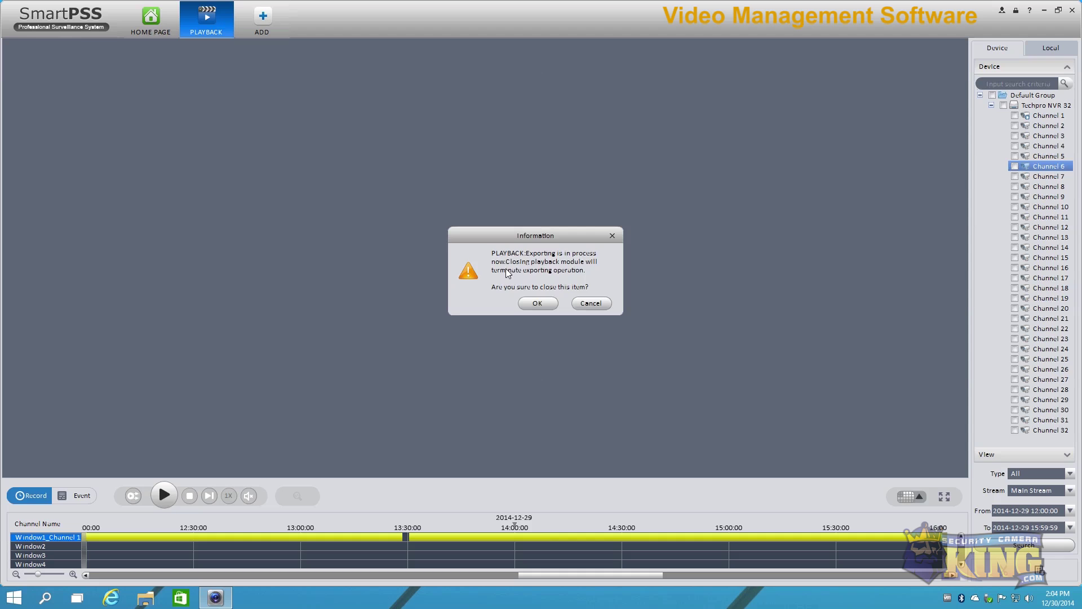
pyautogui.click(536, 302)
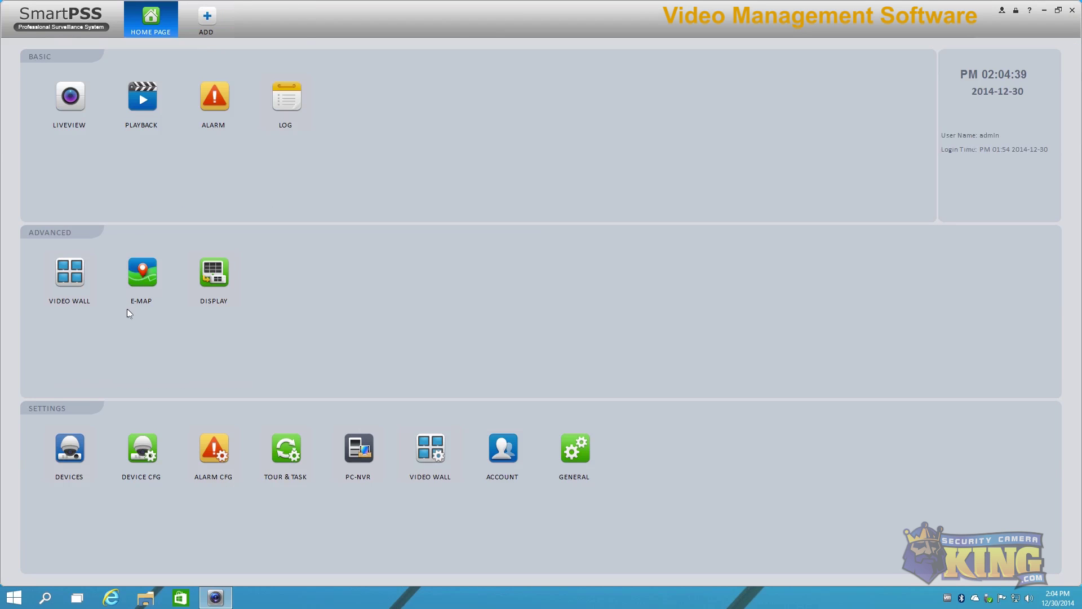
pyautogui.click(143, 273)
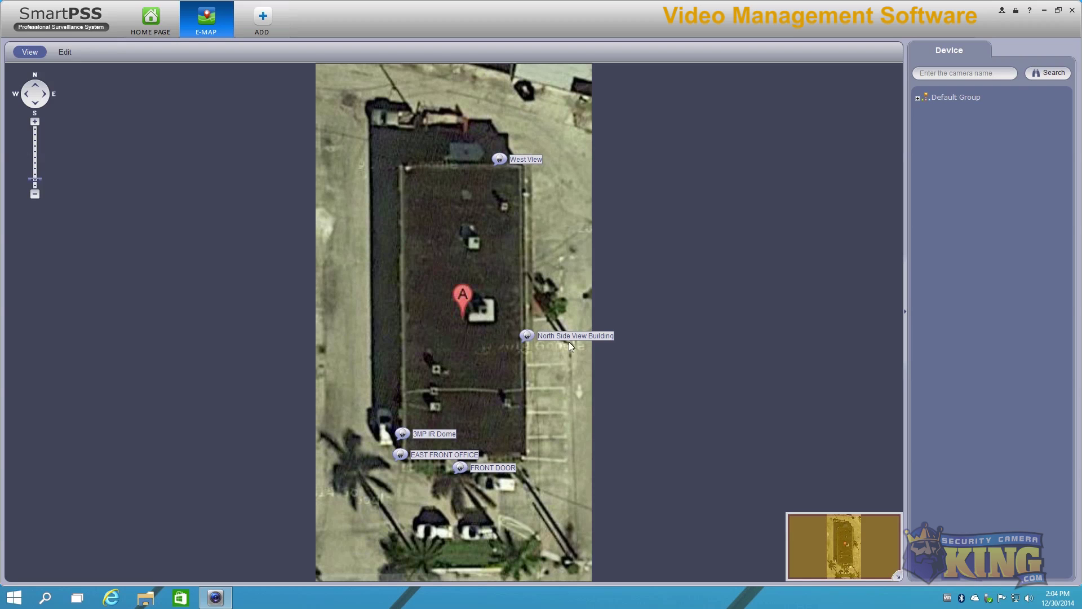
# Step: Expand Techpro NVR 32's channels, enter edit mode and drag Channel 19 onto the roof
pyautogui.click(919, 97)
pyautogui.click(928, 108)
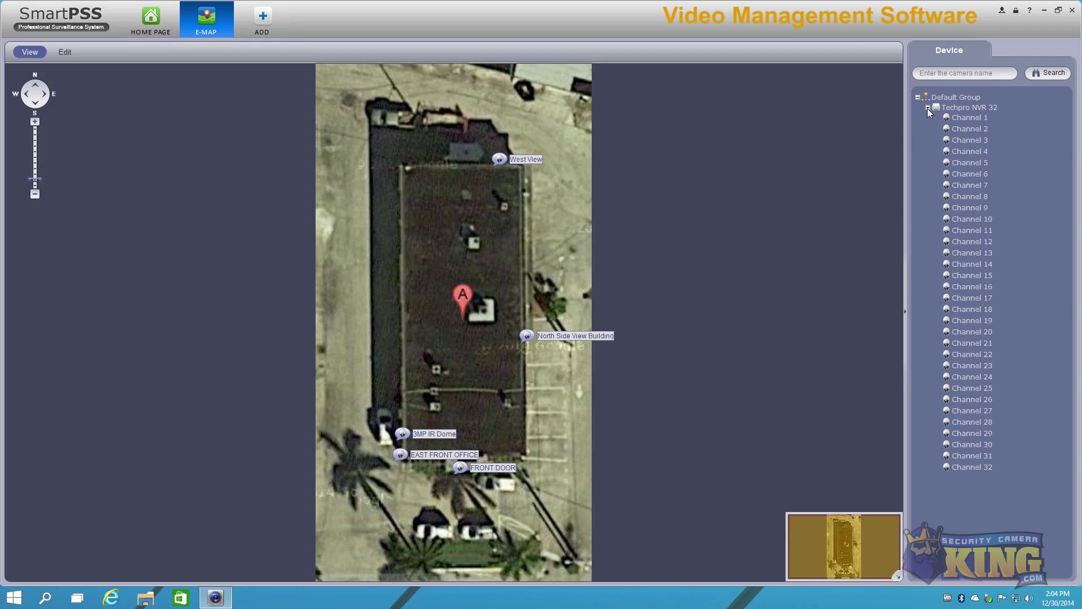
pyautogui.click(65, 52)
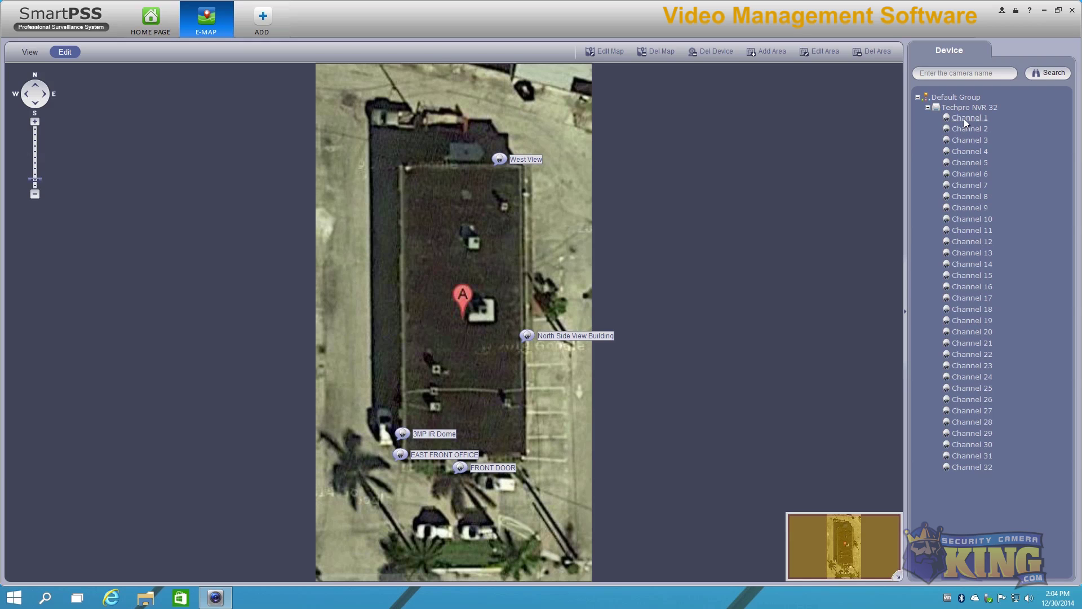
pyautogui.moveTo(964, 118); pyautogui.dragTo(965, 170)
pyautogui.moveTo(970, 319); pyautogui.dragTo(403, 234)
# Step: Delete the Channel 19 marker, exit editing, and open West View and North Side videos on the right
pyautogui.click(711, 51)
pyautogui.click(30, 52)
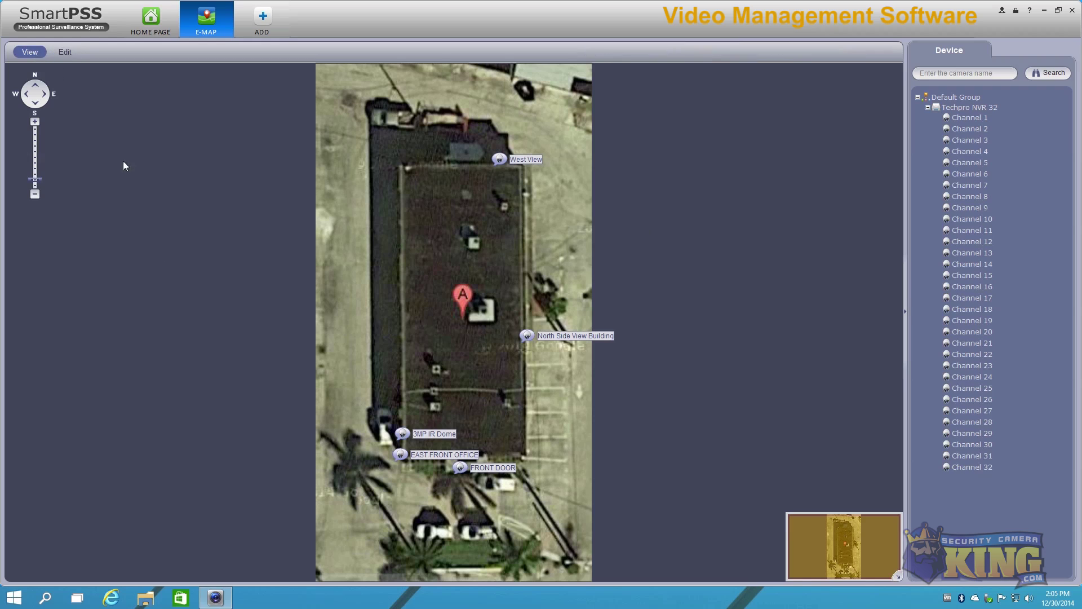
pyautogui.doubleClick(502, 160)
pyautogui.moveTo(658, 161); pyautogui.dragTo(736, 103)
pyautogui.doubleClick(526, 336)
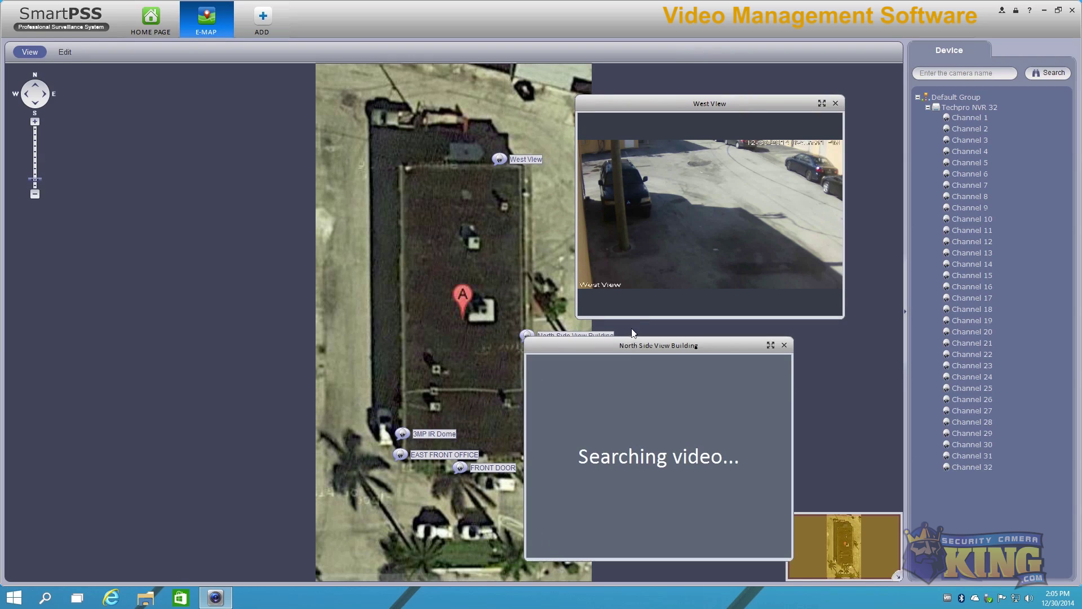
pyautogui.moveTo(622, 347); pyautogui.dragTo(691, 357)
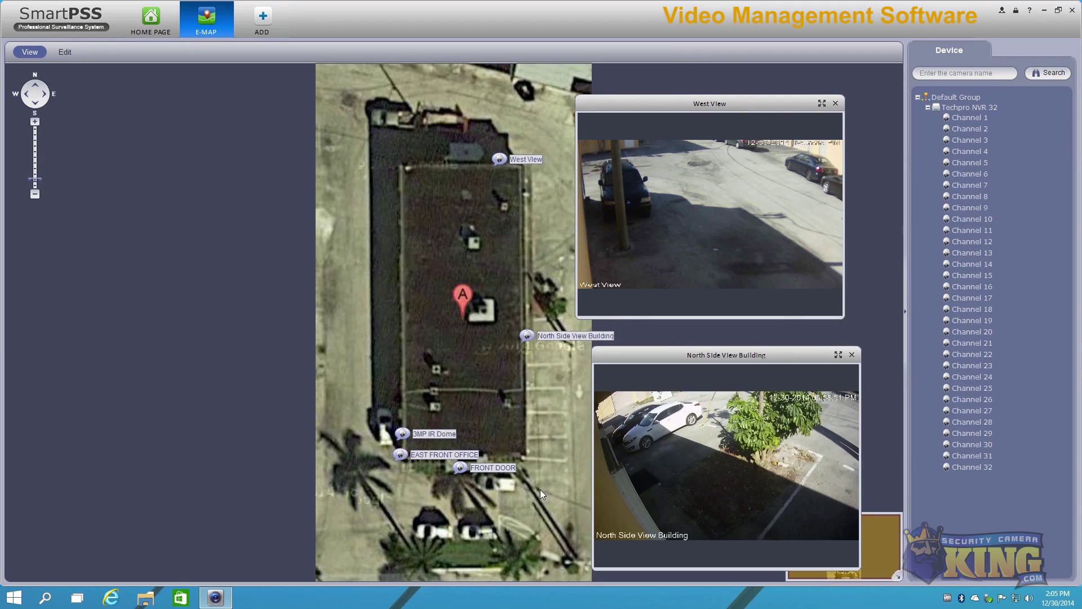
# Step: Open the 3MP IR Dome and FRONT DOOR videos, placing them on the left
pyautogui.doubleClick(403, 433)
pyautogui.moveTo(545, 229); pyautogui.dragTo(307, 219)
pyautogui.moveTo(263, 179); pyautogui.dragTo(239, 150)
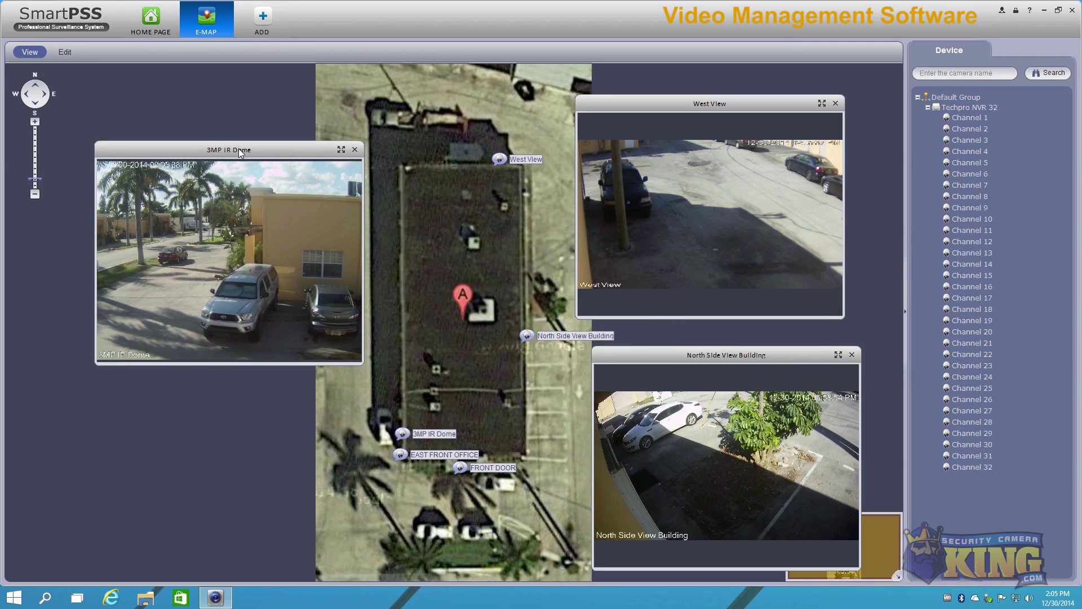
pyautogui.moveTo(239, 149); pyautogui.dragTo(219, 100)
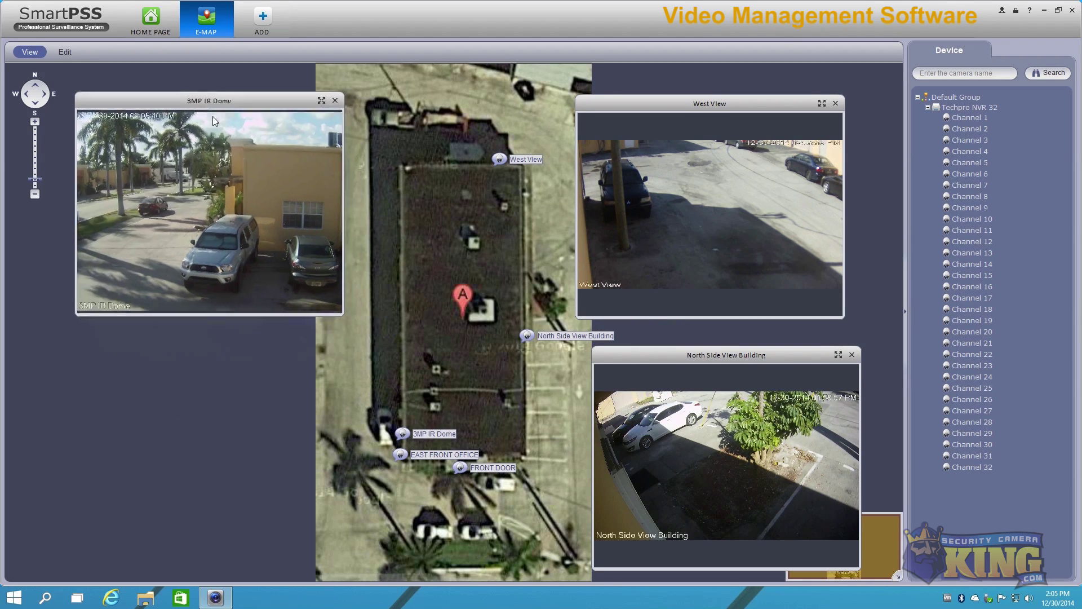
pyautogui.doubleClick(460, 468)
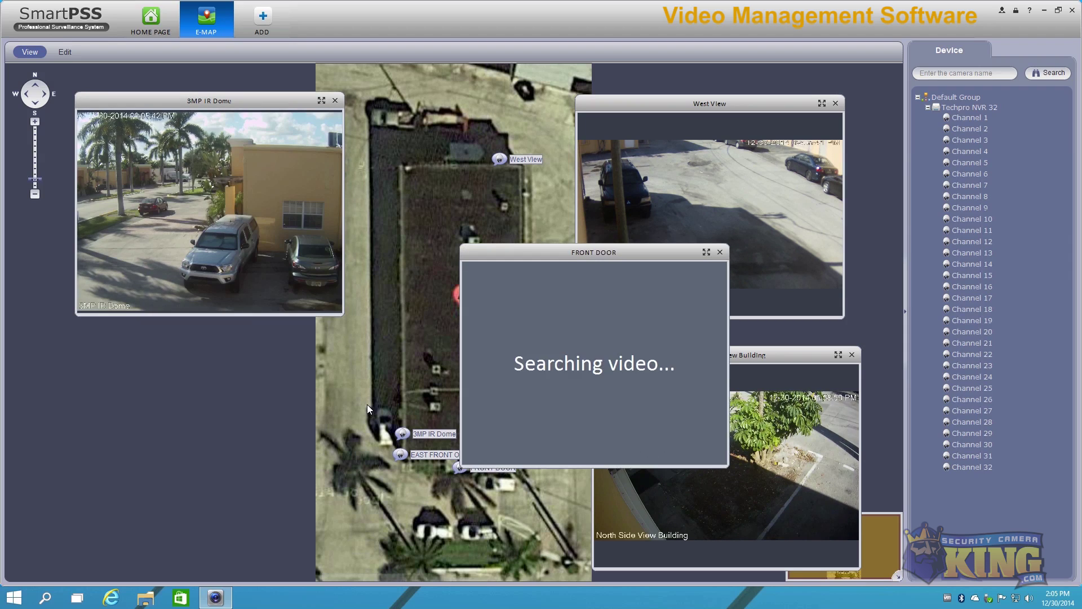
pyautogui.moveTo(585, 253); pyautogui.dragTo(191, 342)
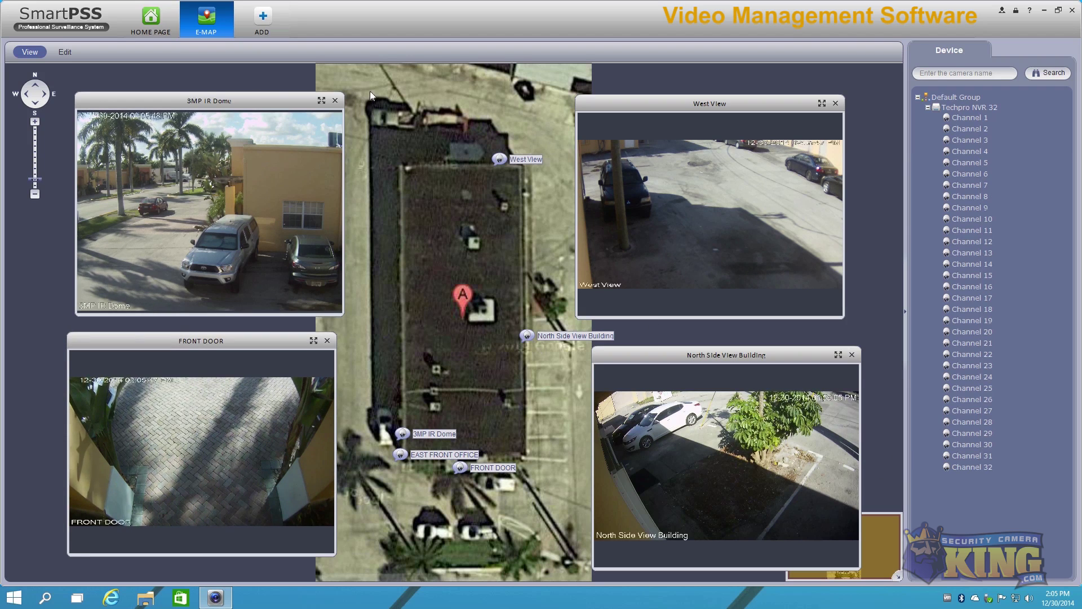
# Step: Close the 3MP IR Dome, FRONT DOOR, North Side and West View videos
pyautogui.click(335, 101)
pyautogui.click(327, 340)
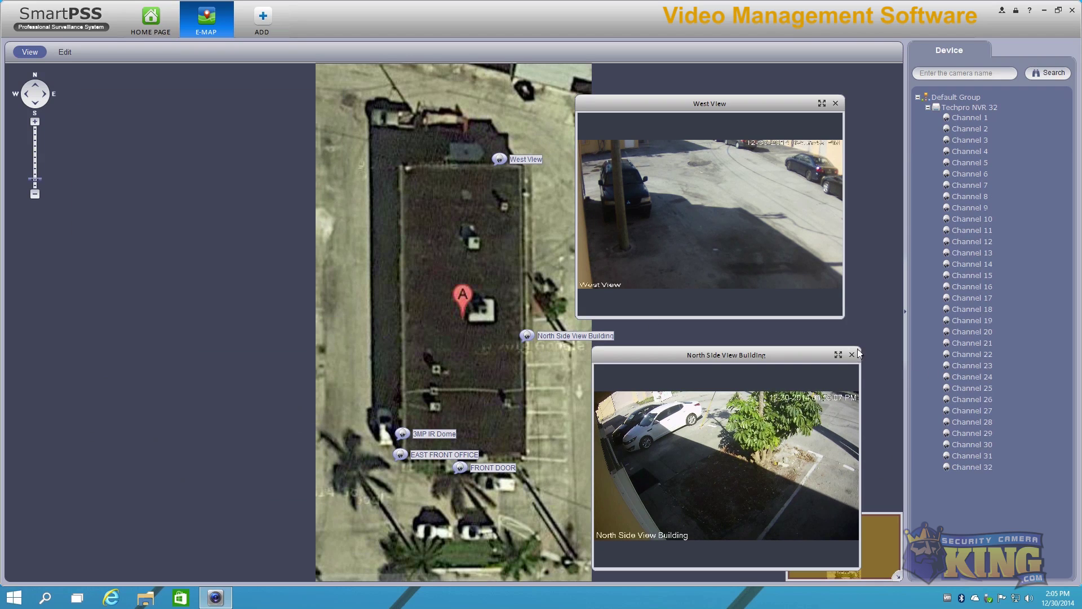
pyautogui.click(852, 354)
pyautogui.click(836, 104)
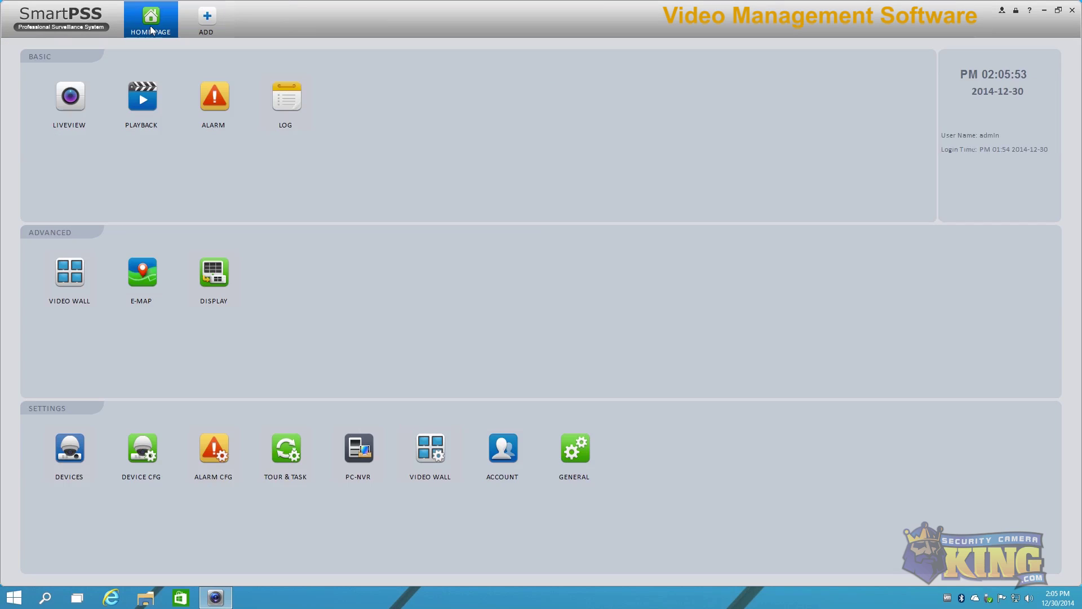
# Step: Close the E-Map, show the Devices list with Techpro NVR 32, and start a Manual Add
pyautogui.click(229, 8)
pyautogui.click(69, 450)
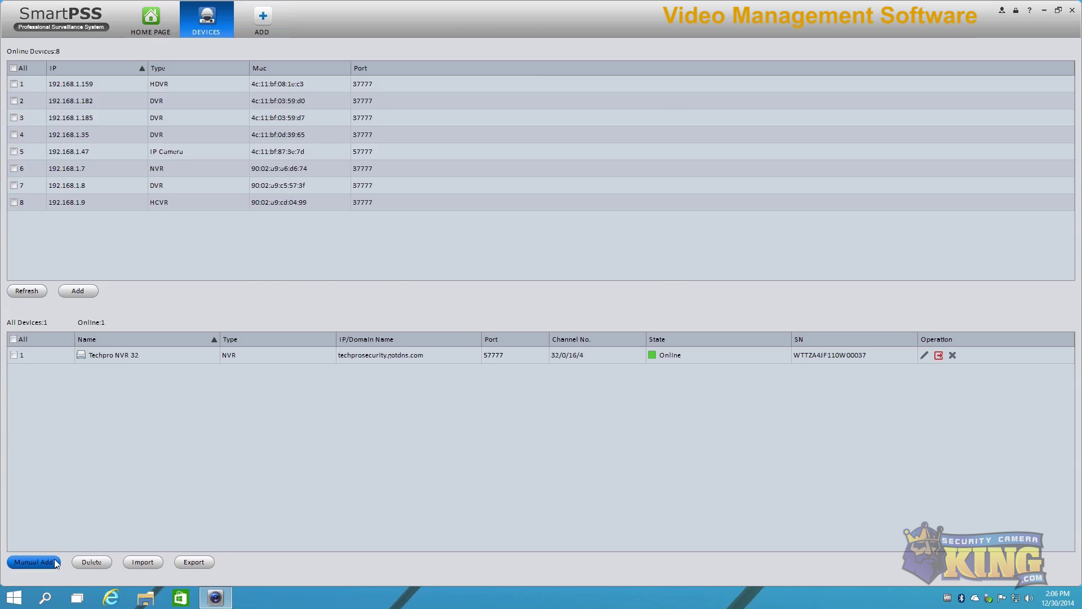
pyautogui.click(33, 562)
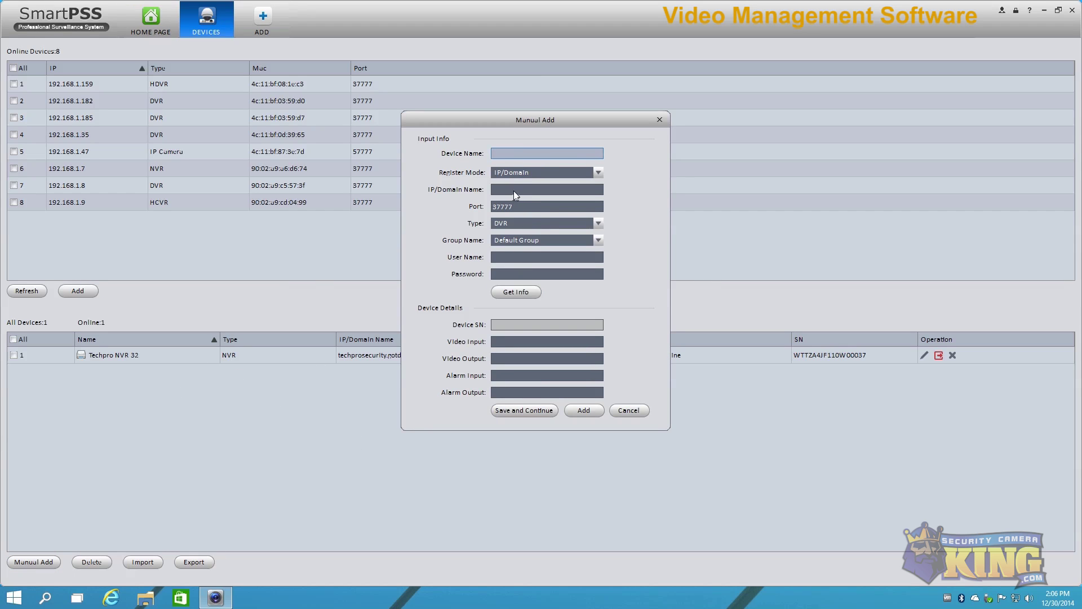
pyautogui.click(497, 156)
pyautogui.click(504, 190)
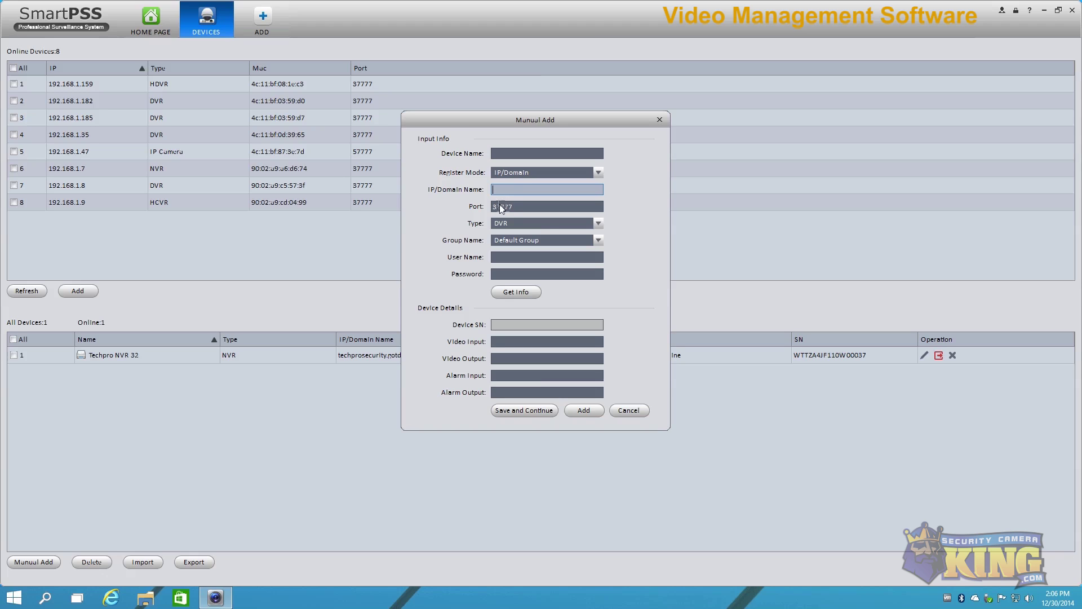
pyautogui.click(506, 207)
pyautogui.click(506, 222)
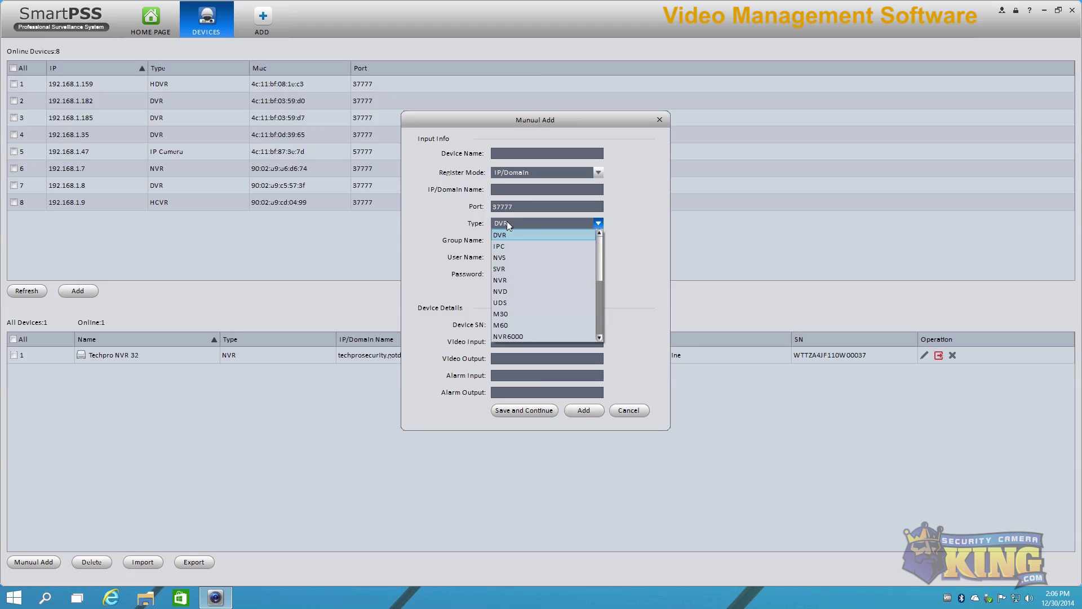
pyautogui.click(601, 266)
pyautogui.click(505, 241)
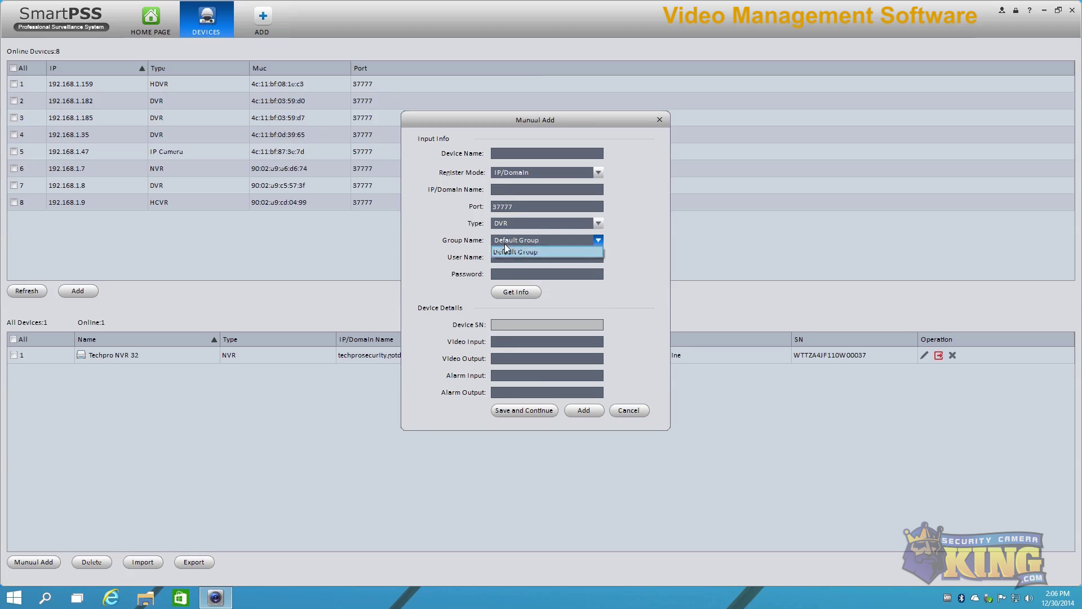
pyautogui.click(622, 291)
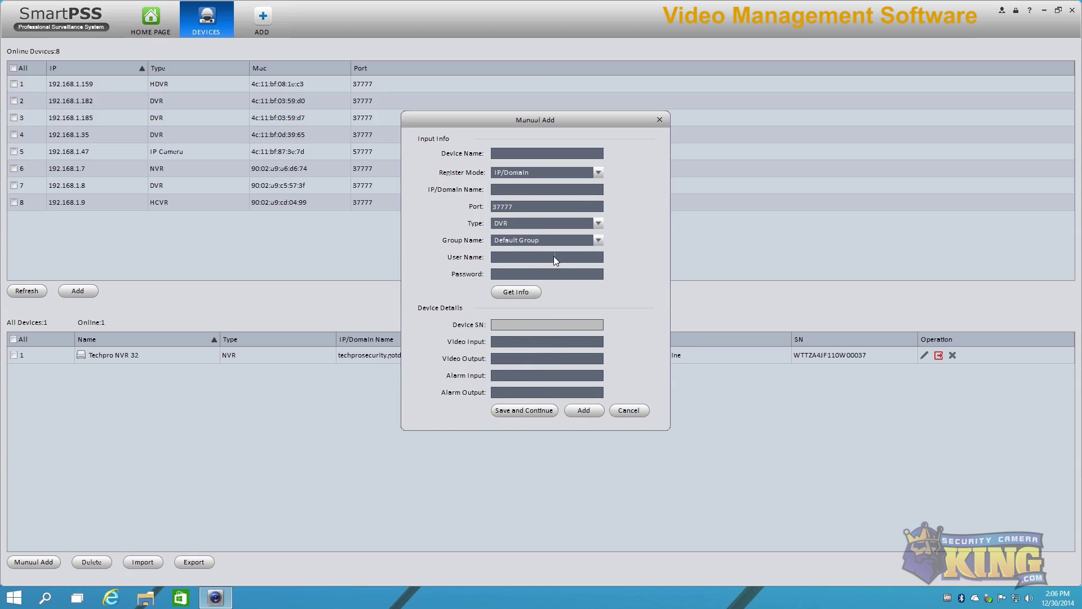
pyautogui.click(628, 410)
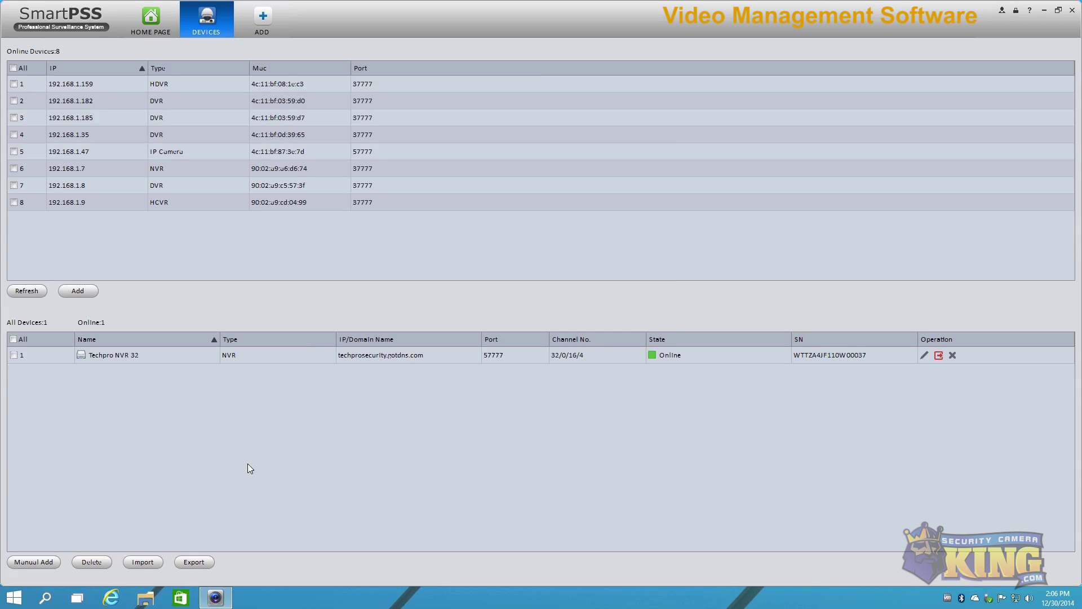
# Step: Open Techpro NVR 32's edit settings from the device list and cancel without changes
pyautogui.click(149, 355)
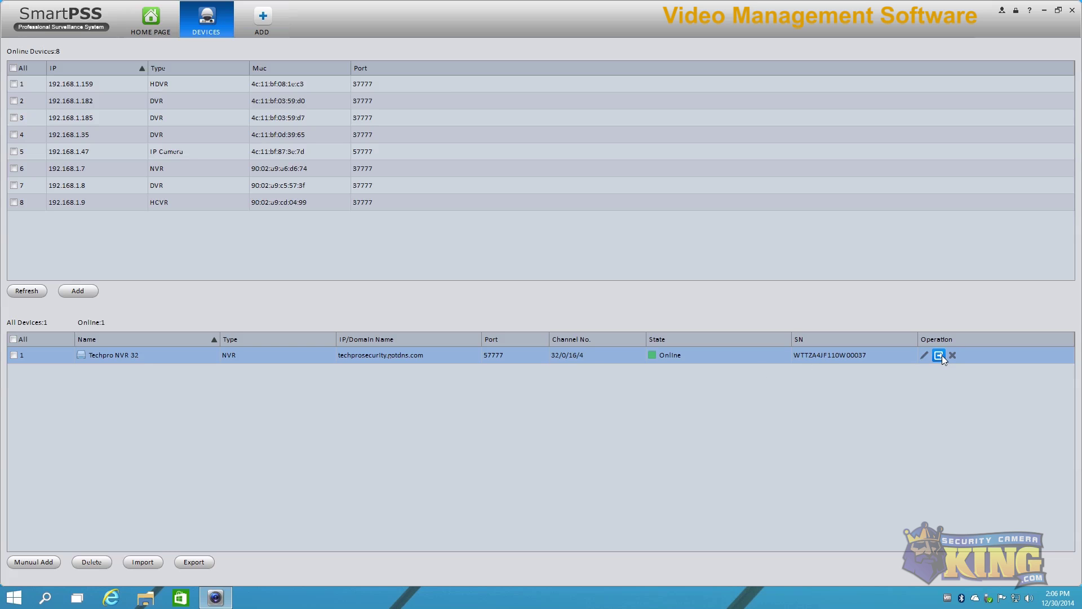
pyautogui.click(925, 356)
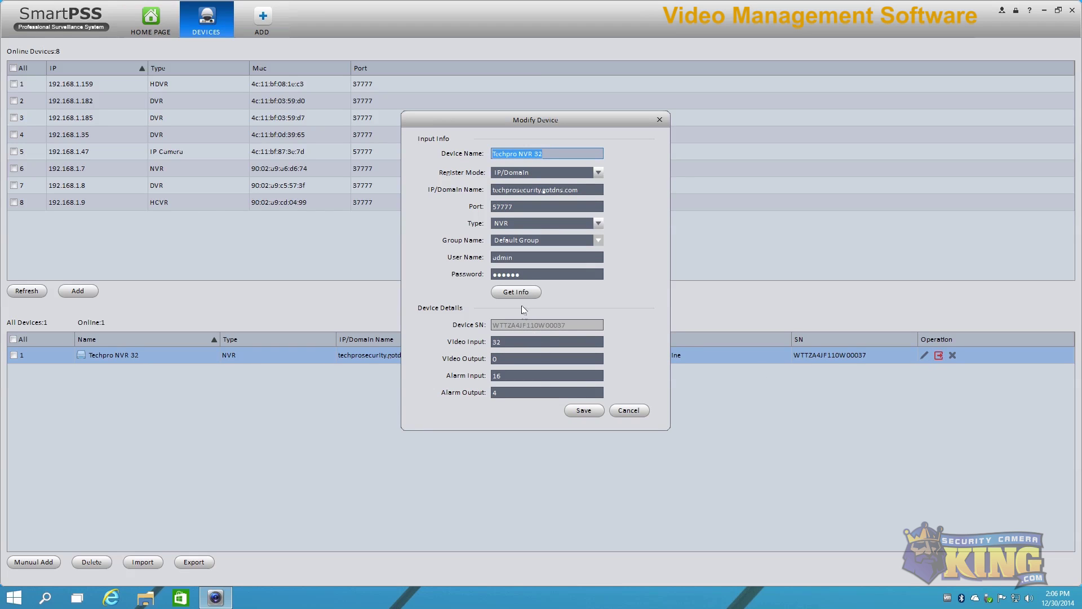
pyautogui.click(634, 411)
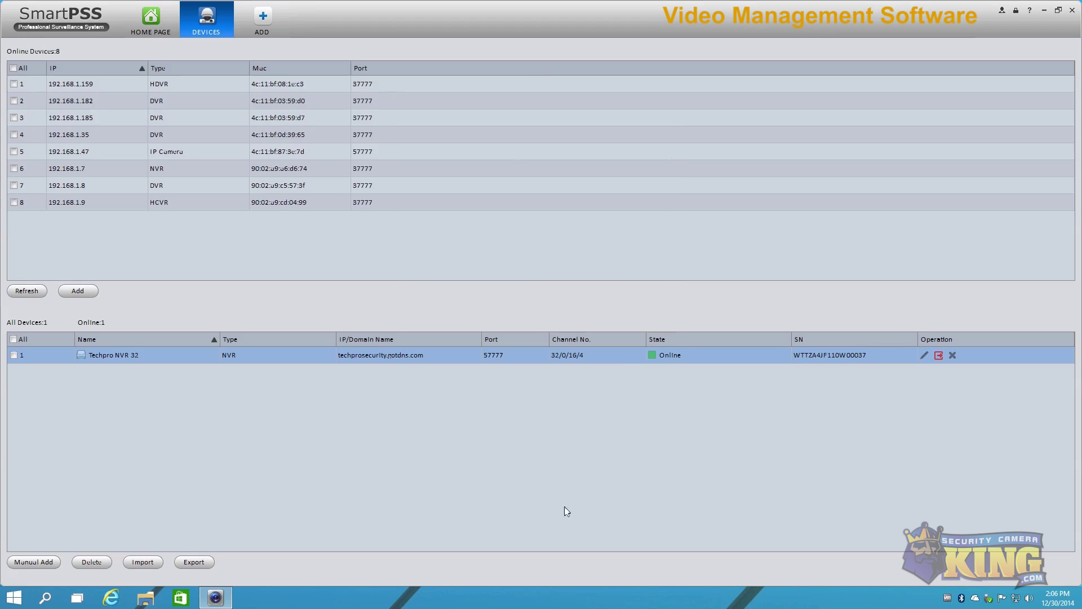
# Step: Close the Devices tab and open the NVR's network settings under Device CFG
pyautogui.click(229, 6)
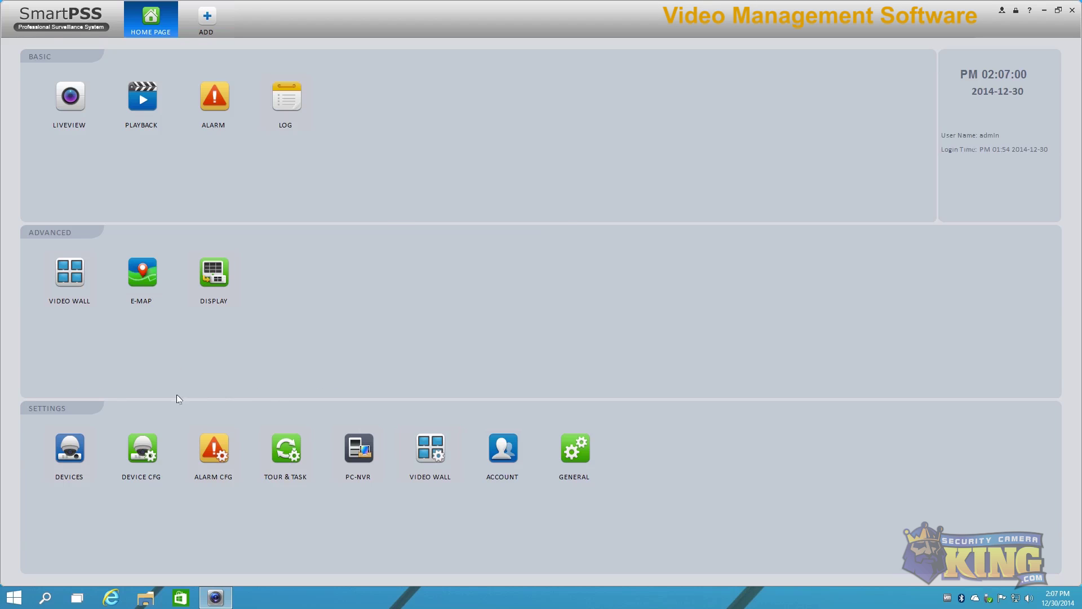
pyautogui.click(142, 448)
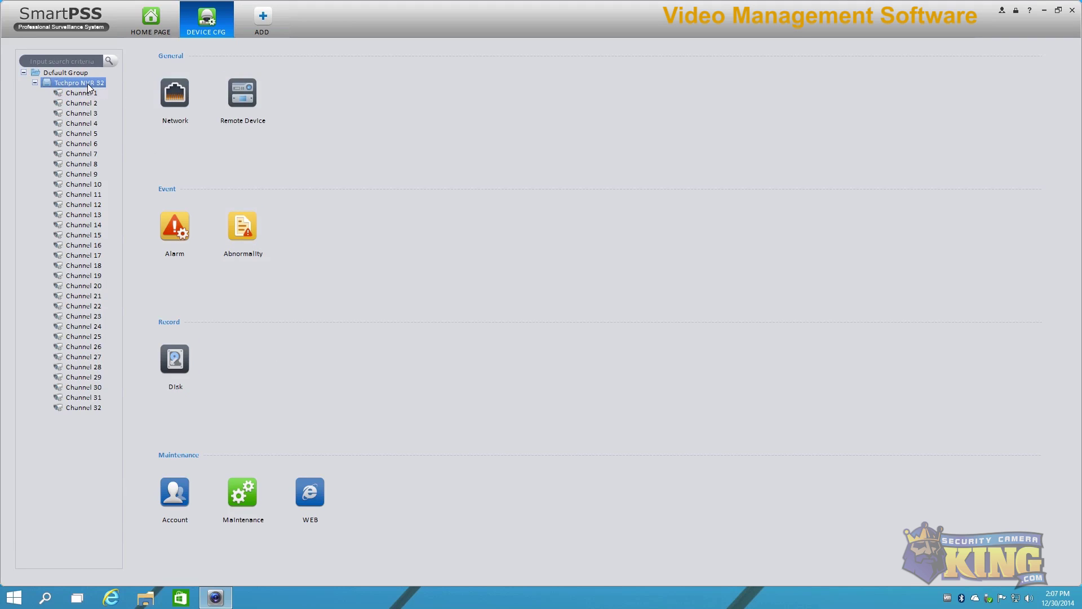
pyautogui.click(175, 99)
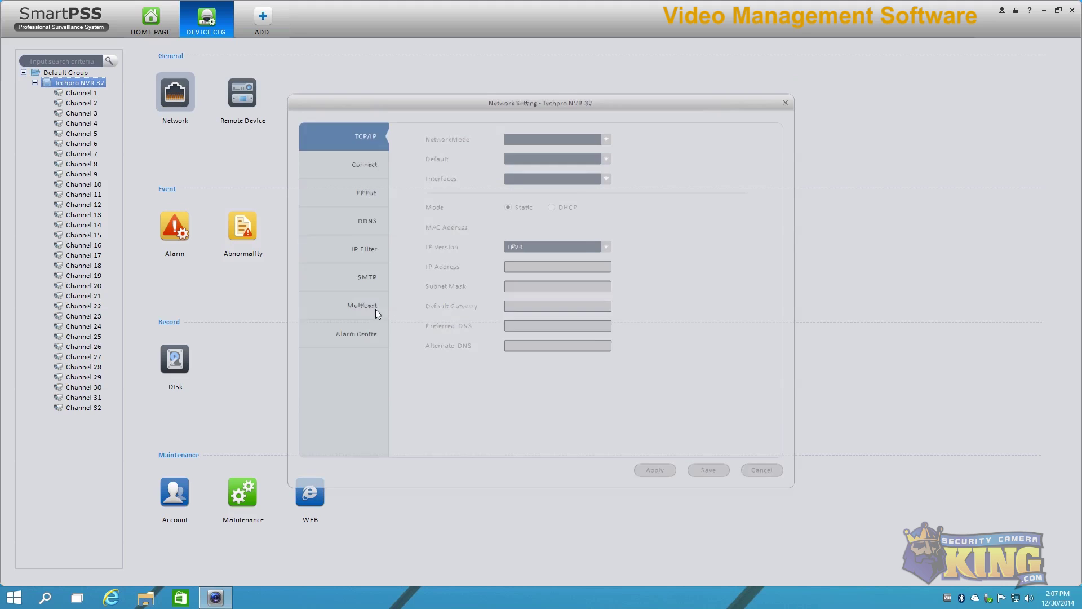
# Step: Browse the NVR's TCP/IP, Connect and PPPoE tabs, close unsaved, and list its remote cameras
pyautogui.click(347, 164)
pyautogui.click(362, 199)
pyautogui.click(368, 144)
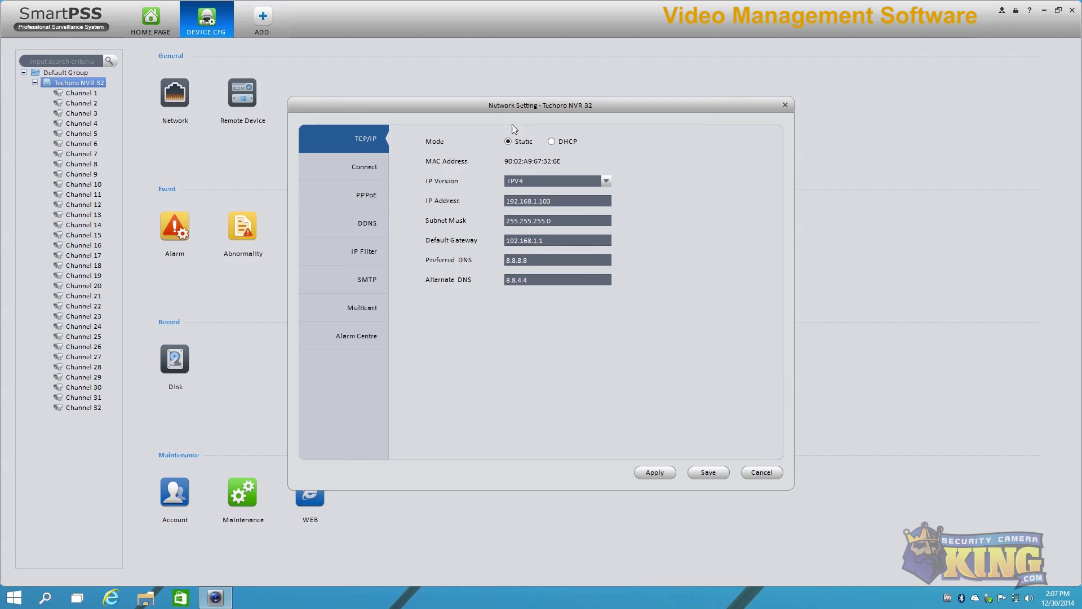
pyautogui.click(351, 167)
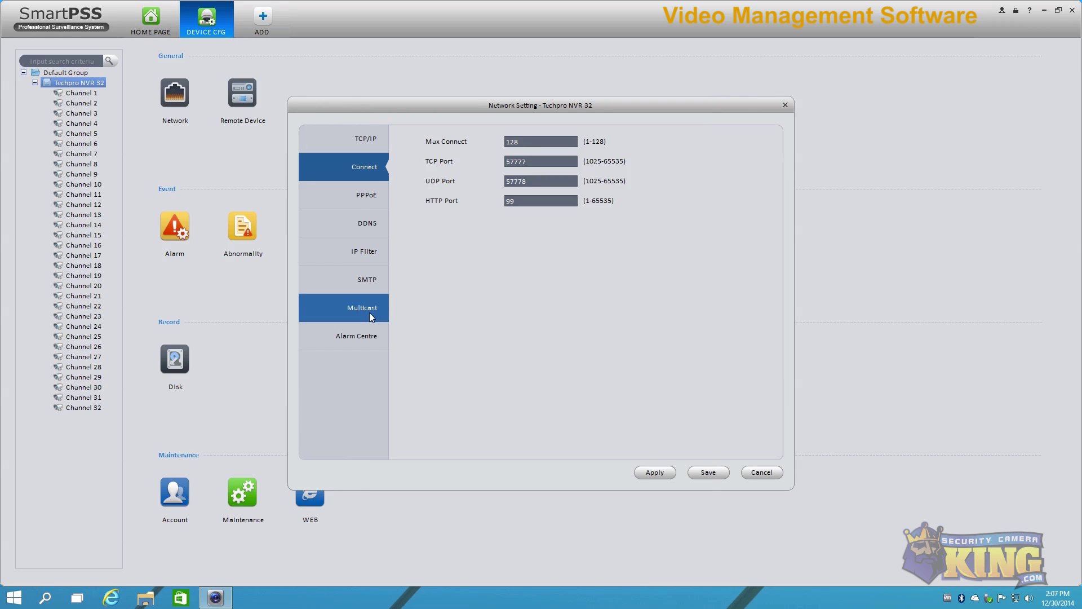
pyautogui.click(762, 472)
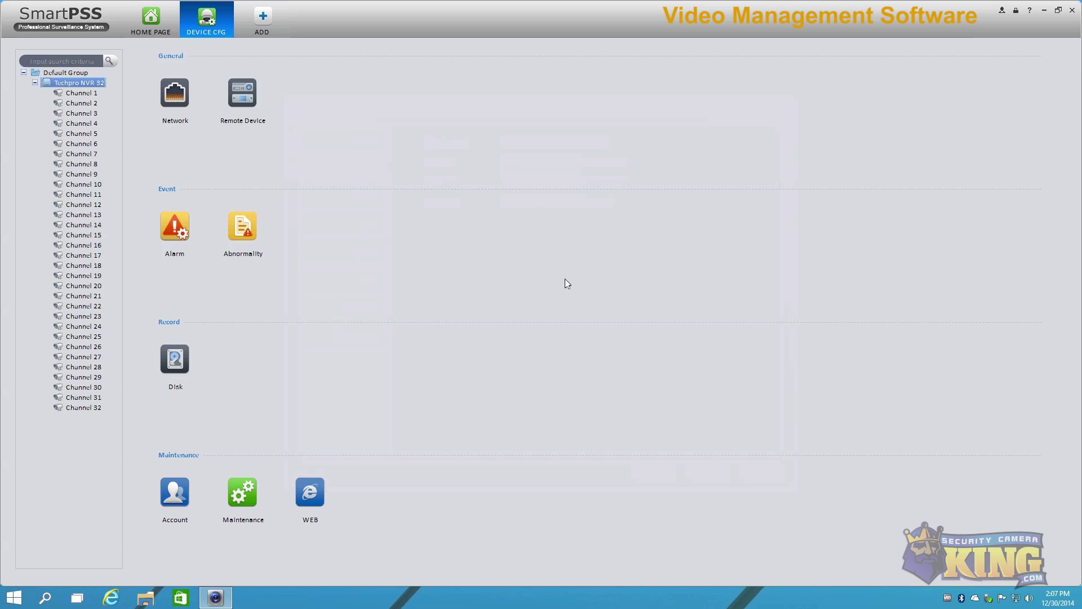
pyautogui.click(251, 90)
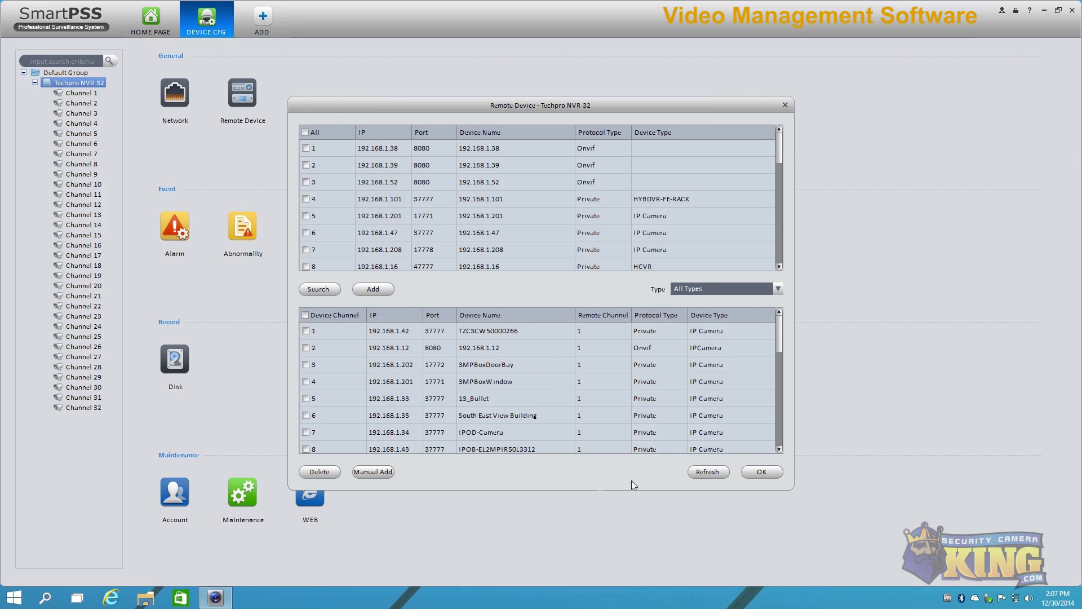
# Step: Close Remote Device, then inspect Disk 2's HDD operations and the NVR's accounts without changes
pyautogui.click(786, 104)
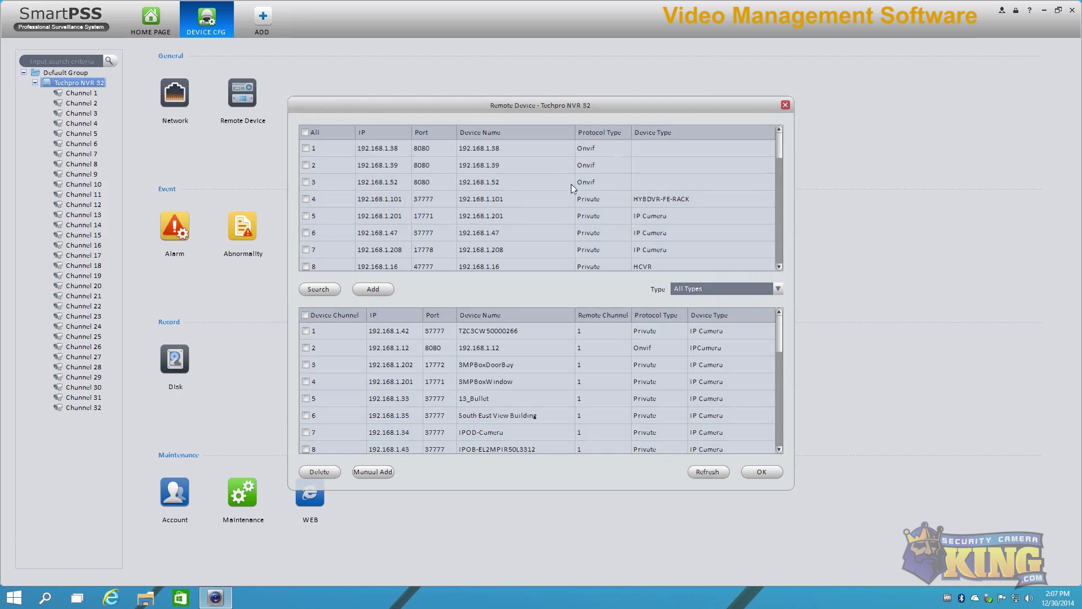
pyautogui.click(175, 361)
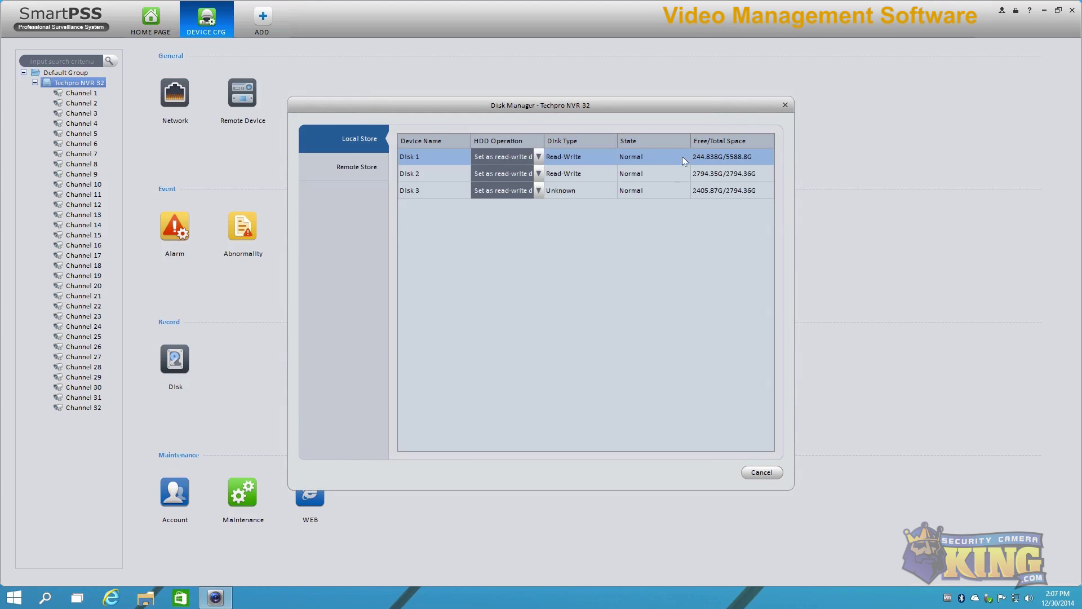
pyautogui.click(538, 173)
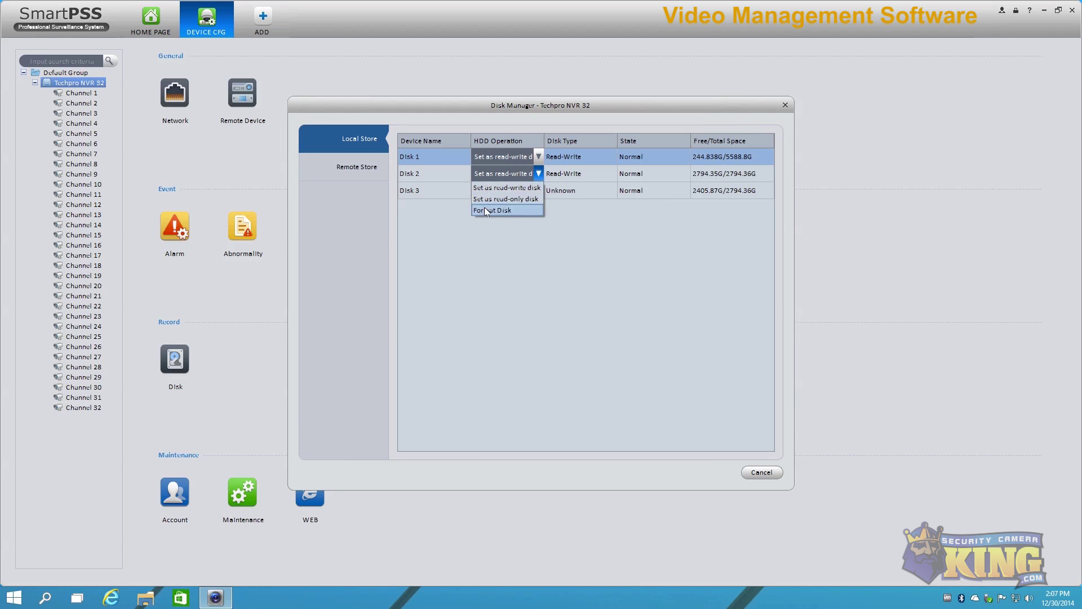
pyautogui.click(754, 476)
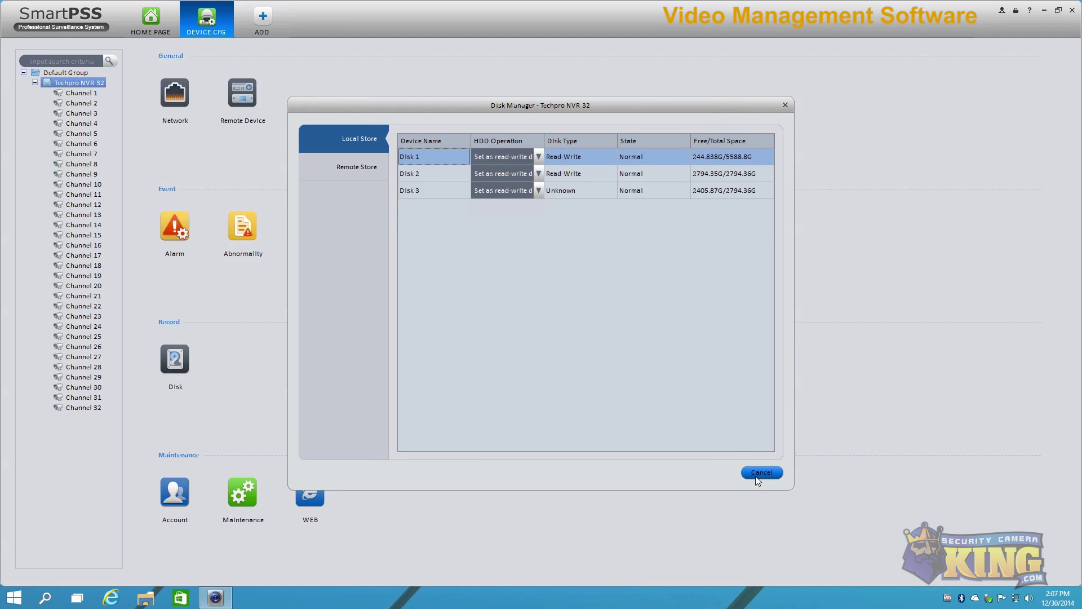
pyautogui.click(758, 477)
pyautogui.click(176, 495)
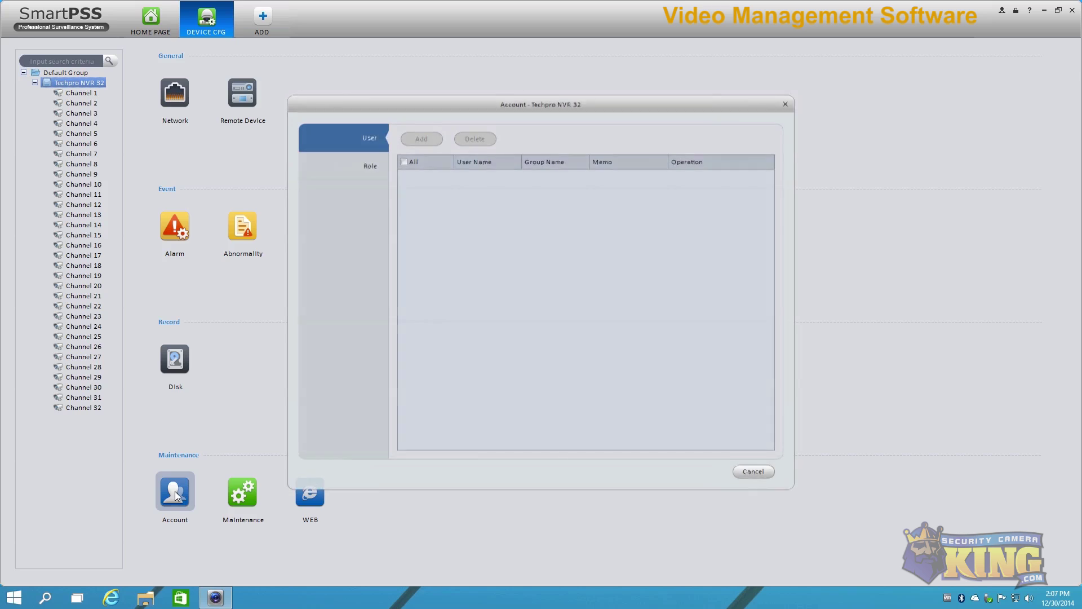
pyautogui.click(754, 474)
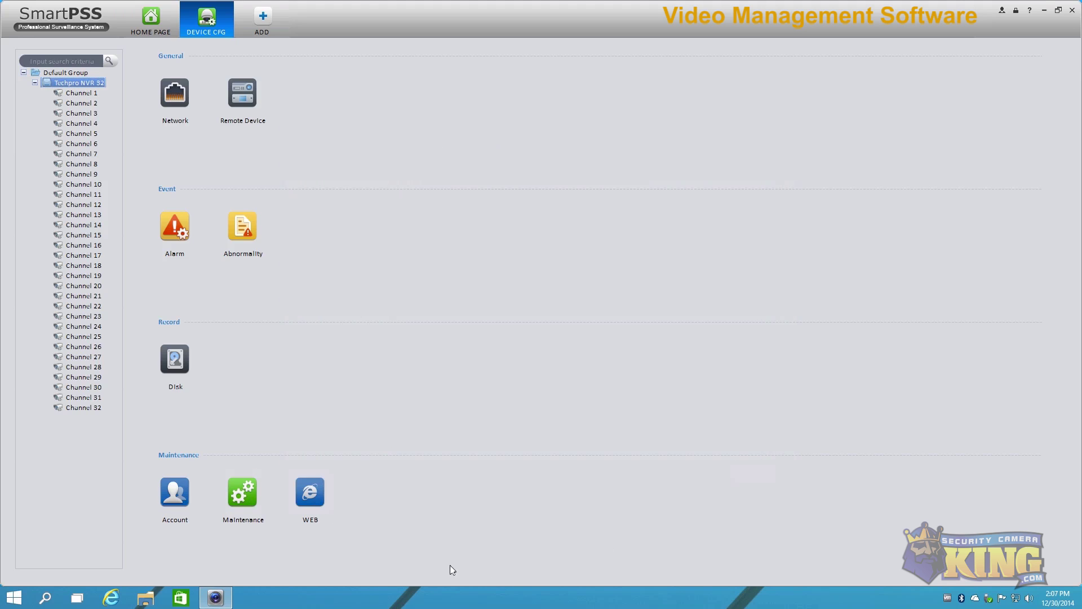
pyautogui.click(310, 494)
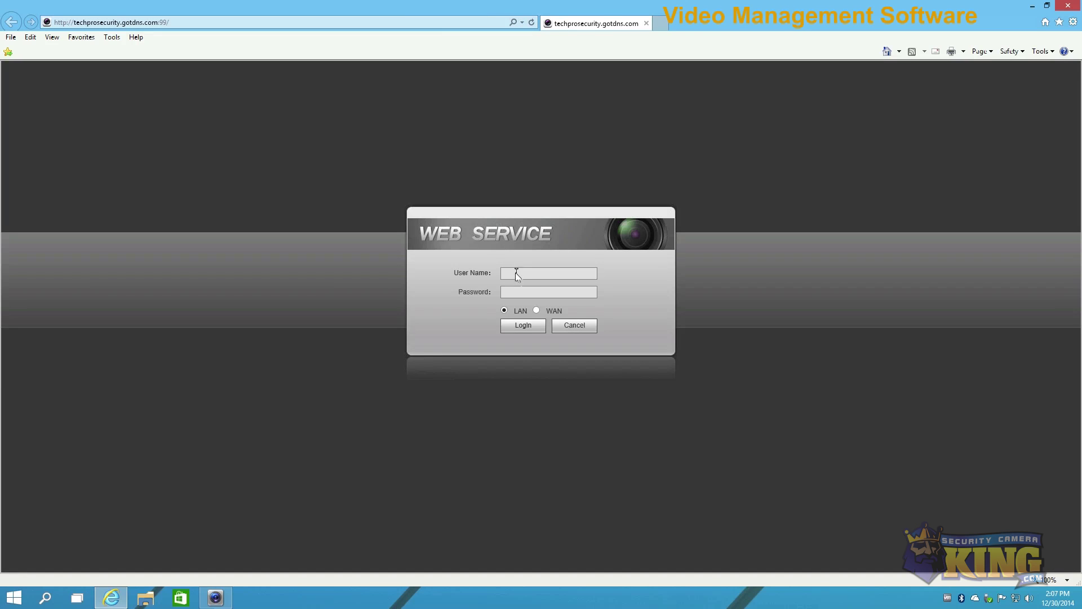
pyautogui.click(518, 273)
pyautogui.write('admin')
pyautogui.press('Tab')
pyautogui.write('a')
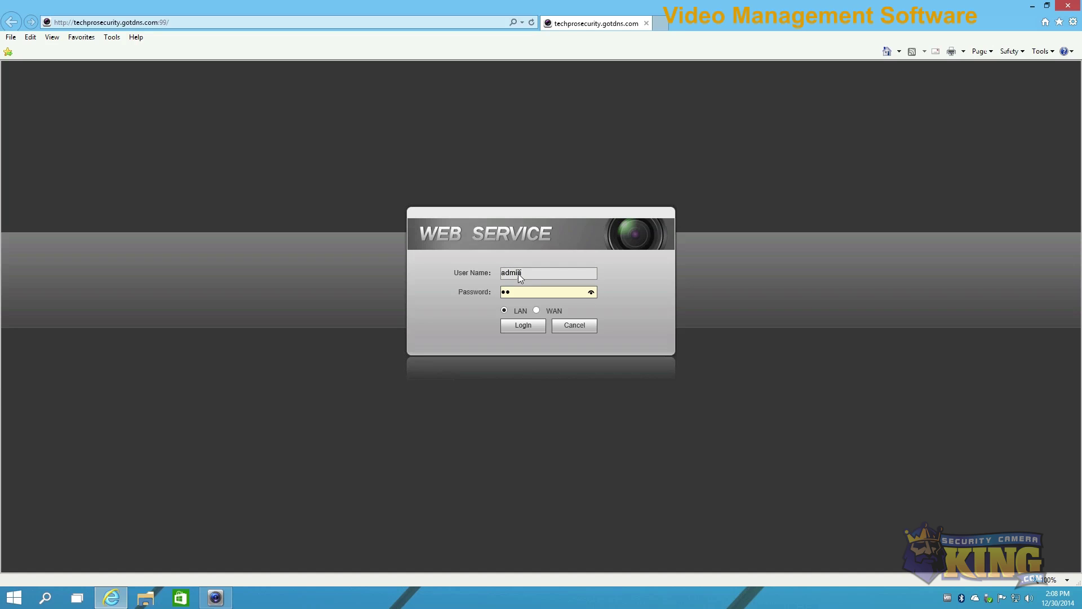
pyautogui.write('dmin1')
pyautogui.press('Return')
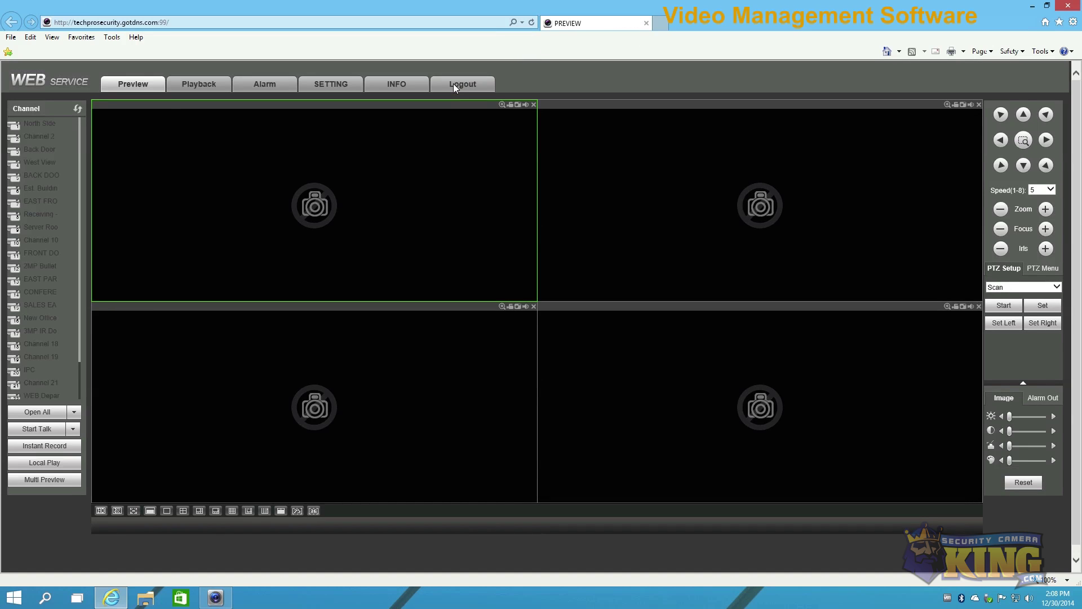
pyautogui.click(647, 24)
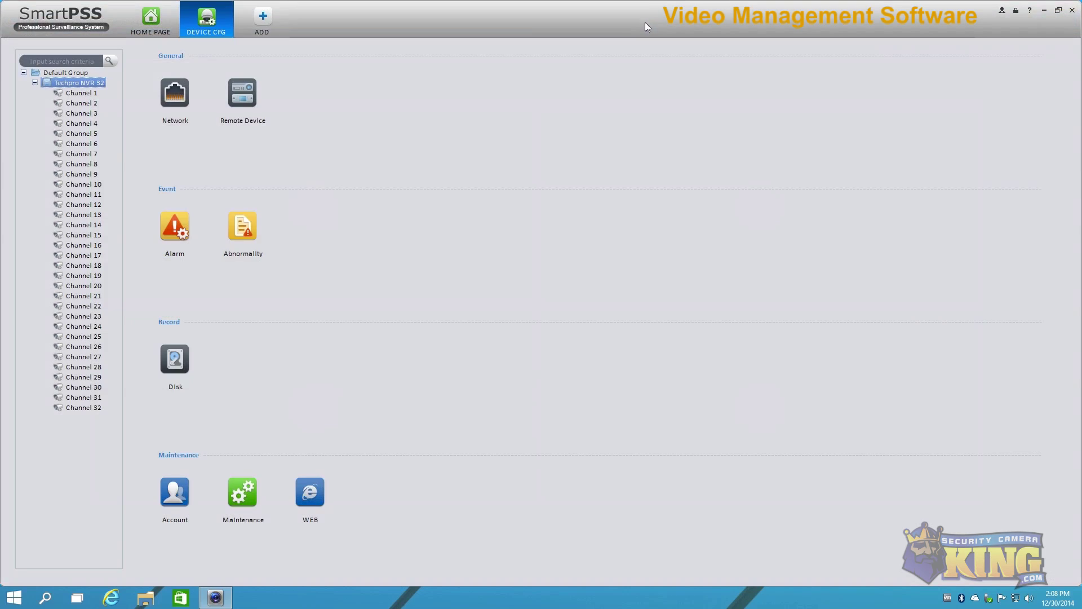
pyautogui.click(230, 7)
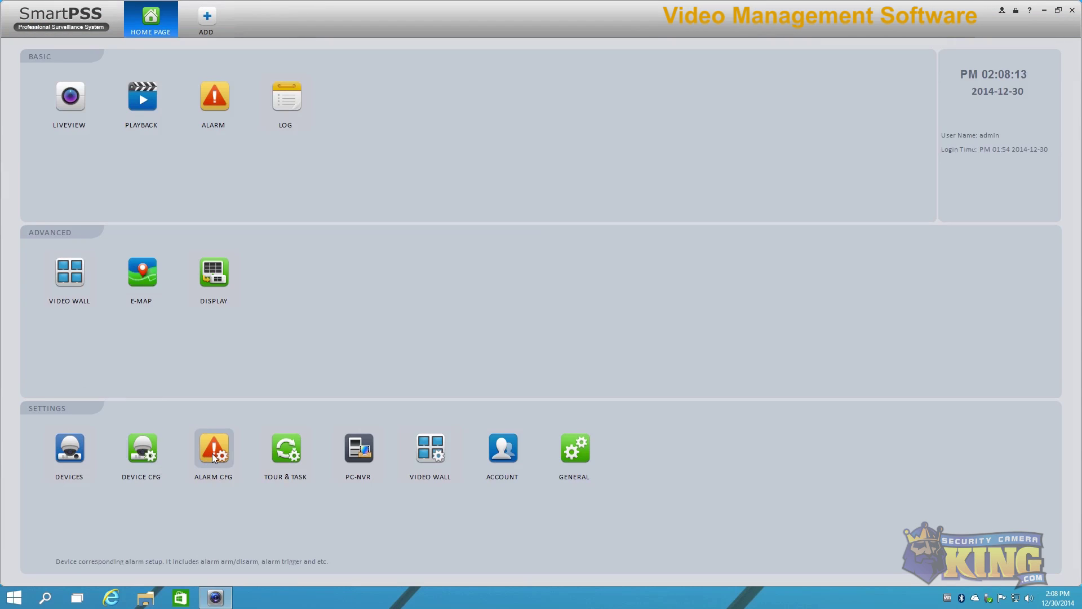
# Step: Start a new scheme in Alarm CFG, discard it with OK, then open Tour & Task
pyautogui.click(214, 451)
pyautogui.click(31, 54)
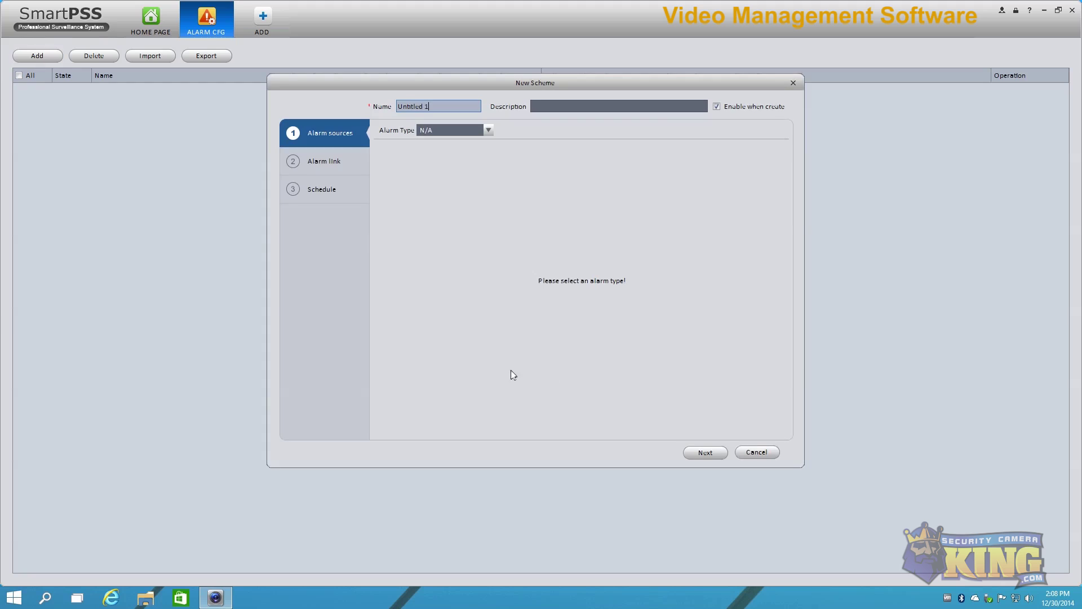
pyautogui.moveTo(398, 106); pyautogui.dragTo(433, 106)
pyautogui.click(795, 83)
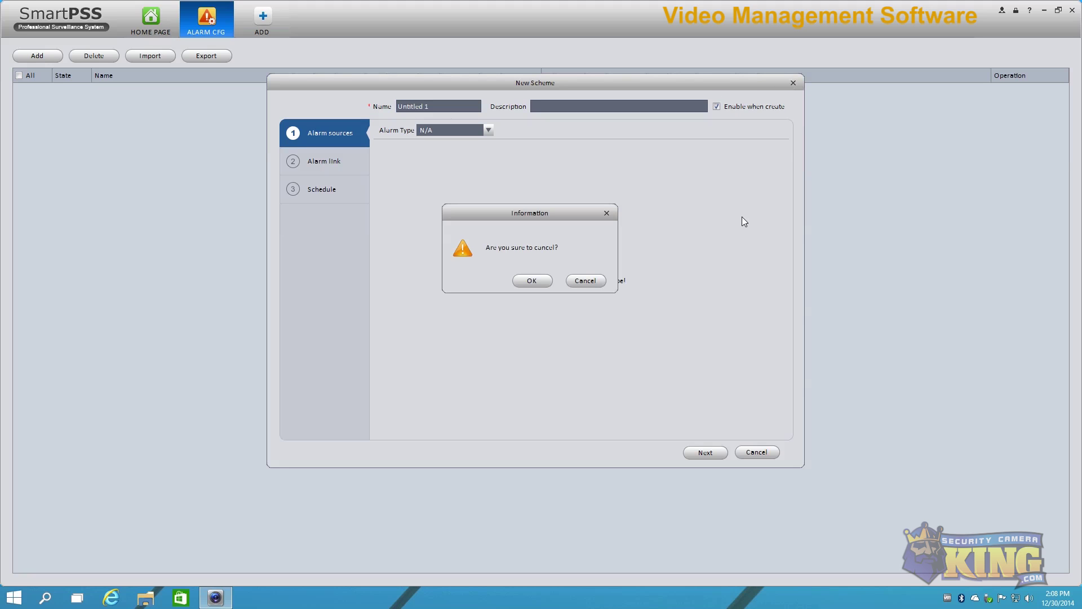
pyautogui.click(532, 280)
pyautogui.click(150, 20)
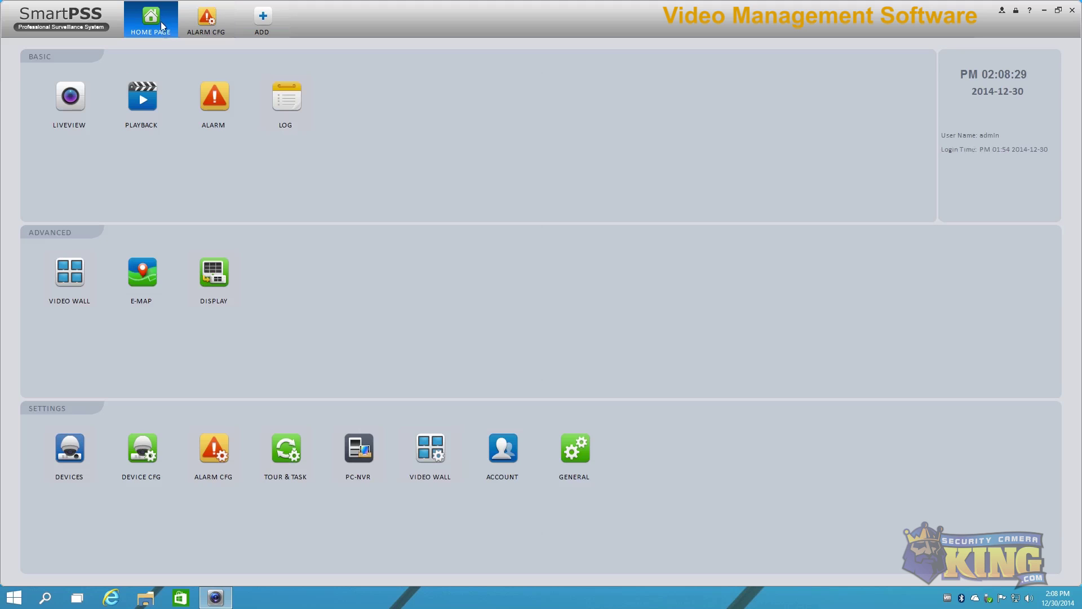
pyautogui.click(289, 451)
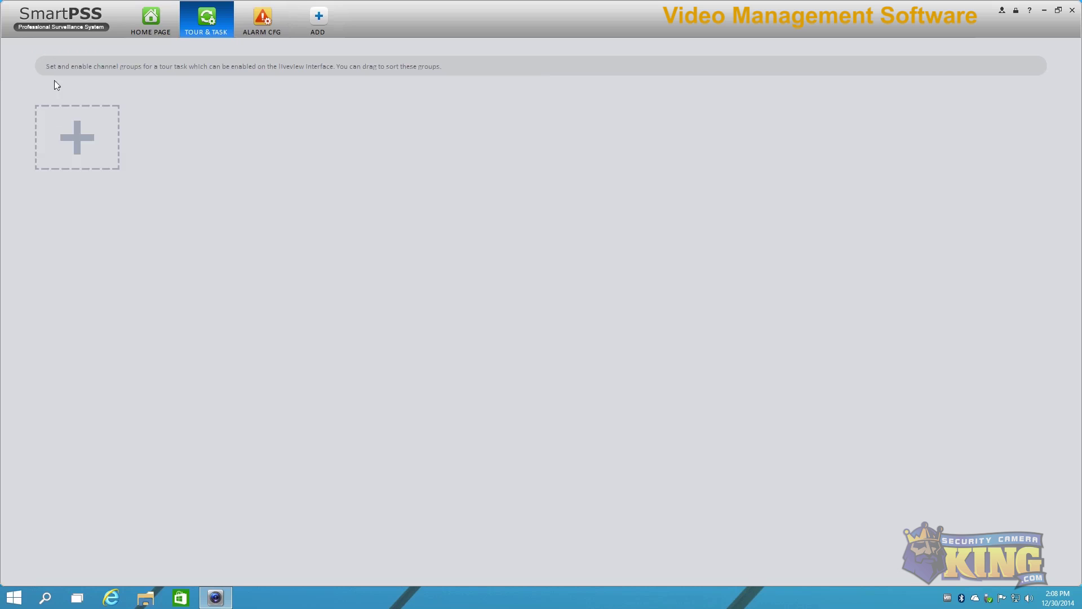
# Step: Create Channel Group 1 and preview the 16-window, 6-window and 1+7 split layouts
pyautogui.click(76, 133)
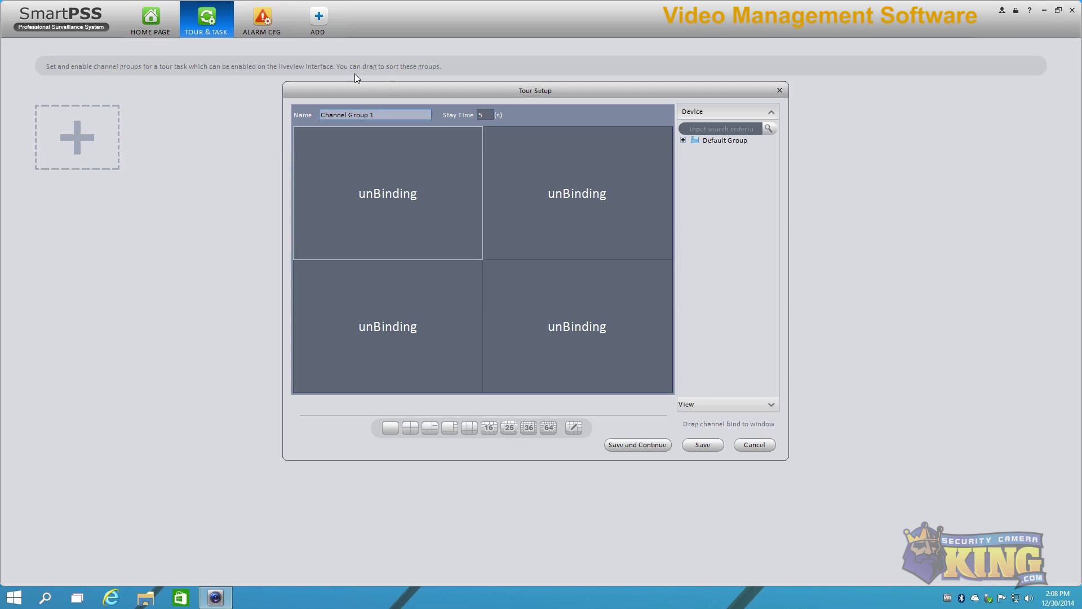
pyautogui.moveTo(498, 90); pyautogui.dragTo(574, 83)
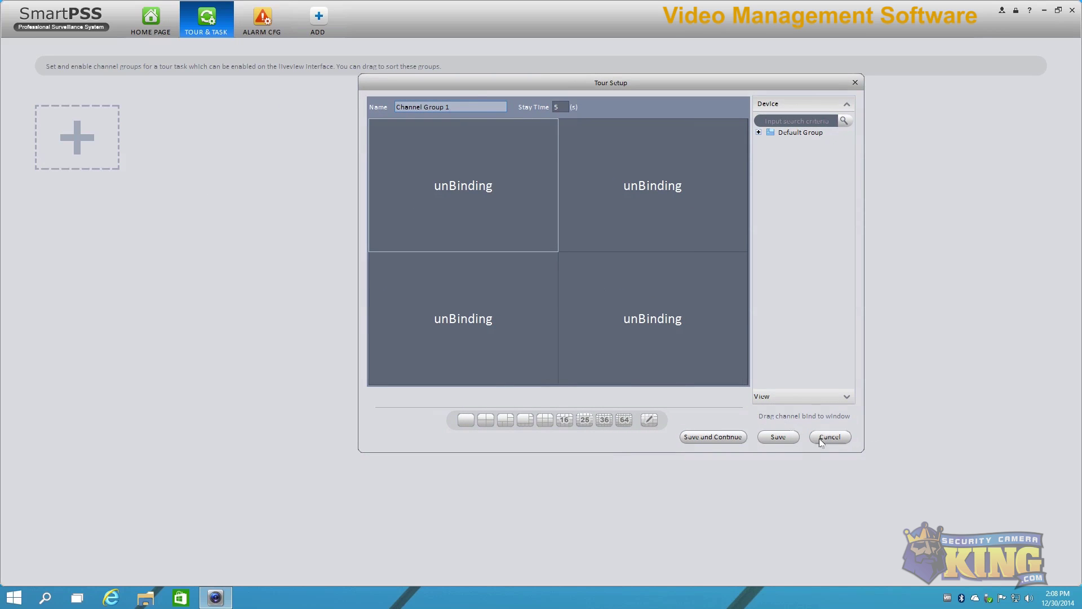
pyautogui.moveTo(450, 107); pyautogui.dragTo(254, 94)
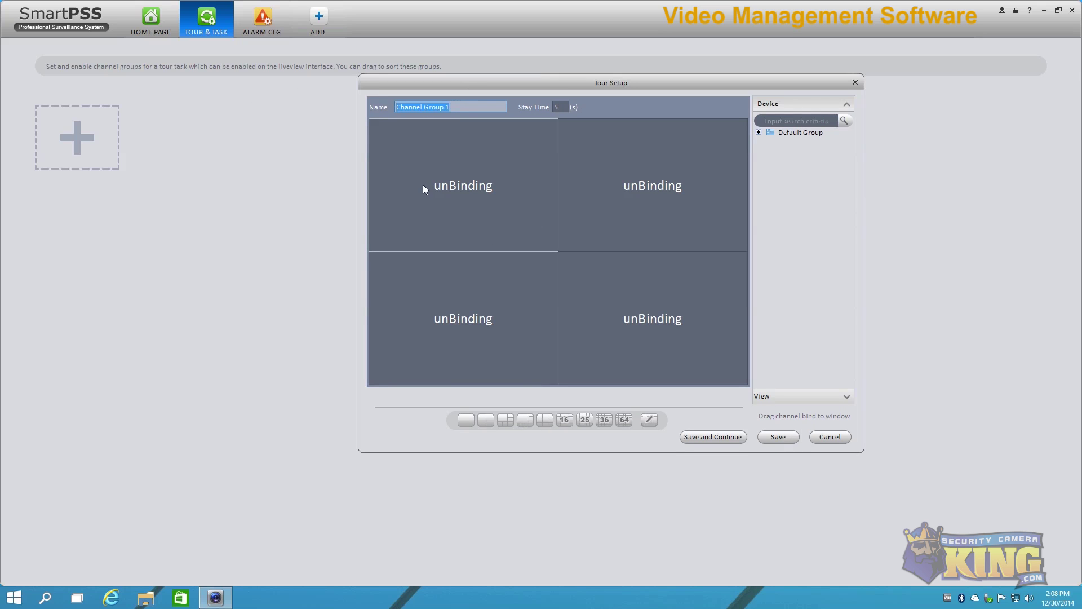
pyautogui.click(564, 419)
pyautogui.click(525, 420)
pyautogui.click(506, 419)
pyautogui.click(525, 419)
# Step: Apply a custom 13-window layout, then exit the tour setup unsaved and return home
pyautogui.click(650, 419)
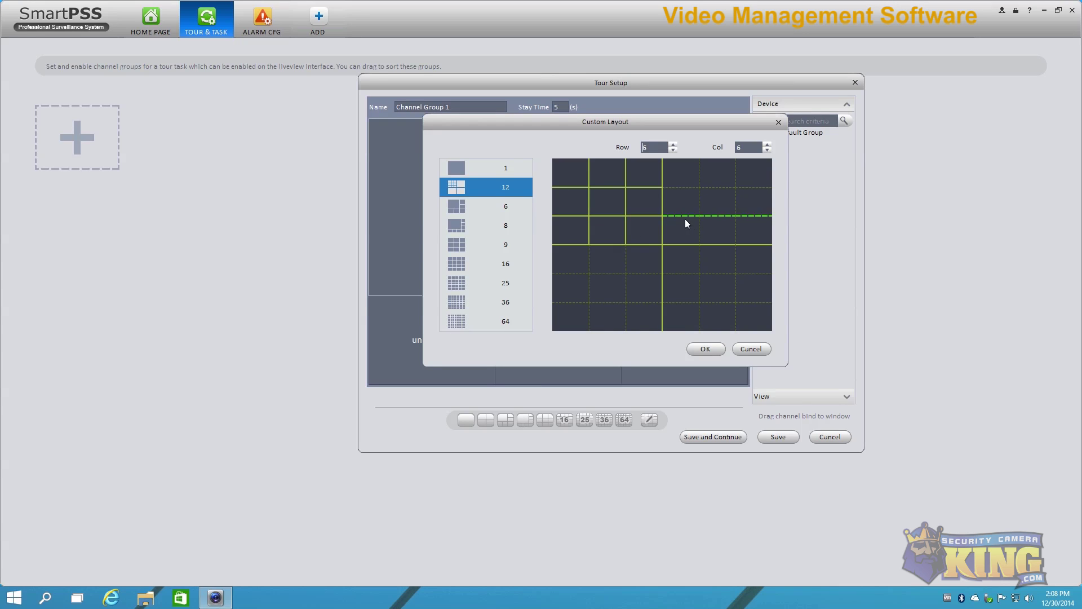
pyautogui.click(724, 186)
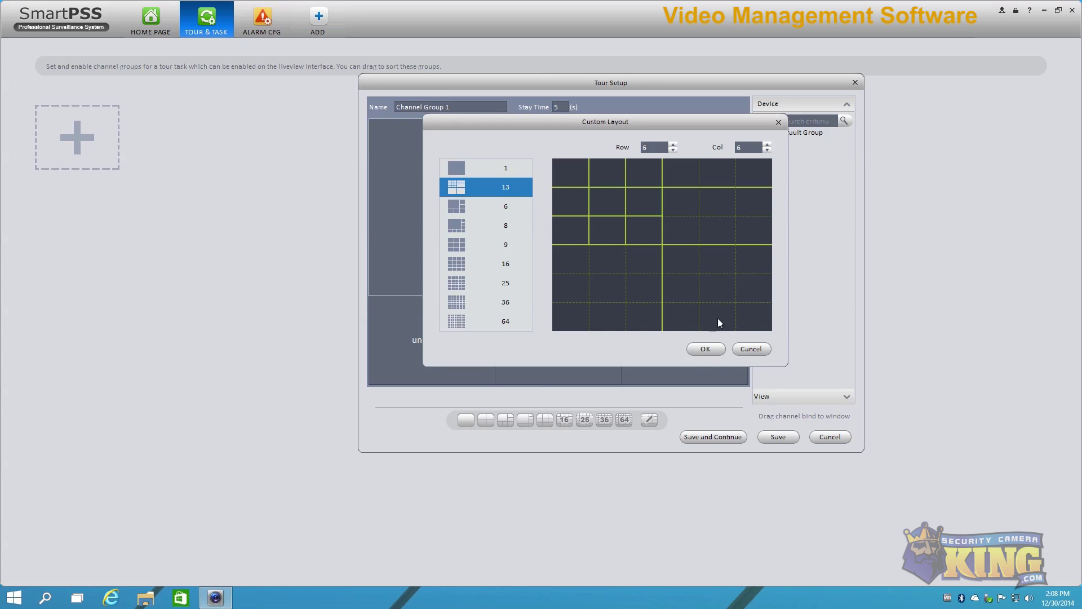
pyautogui.click(706, 349)
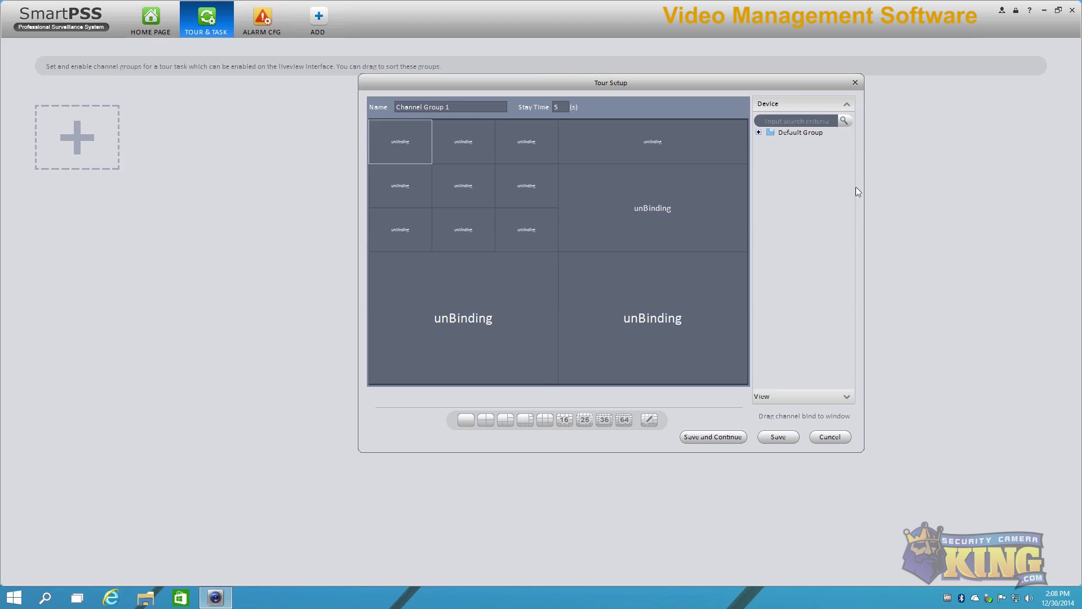
pyautogui.click(855, 82)
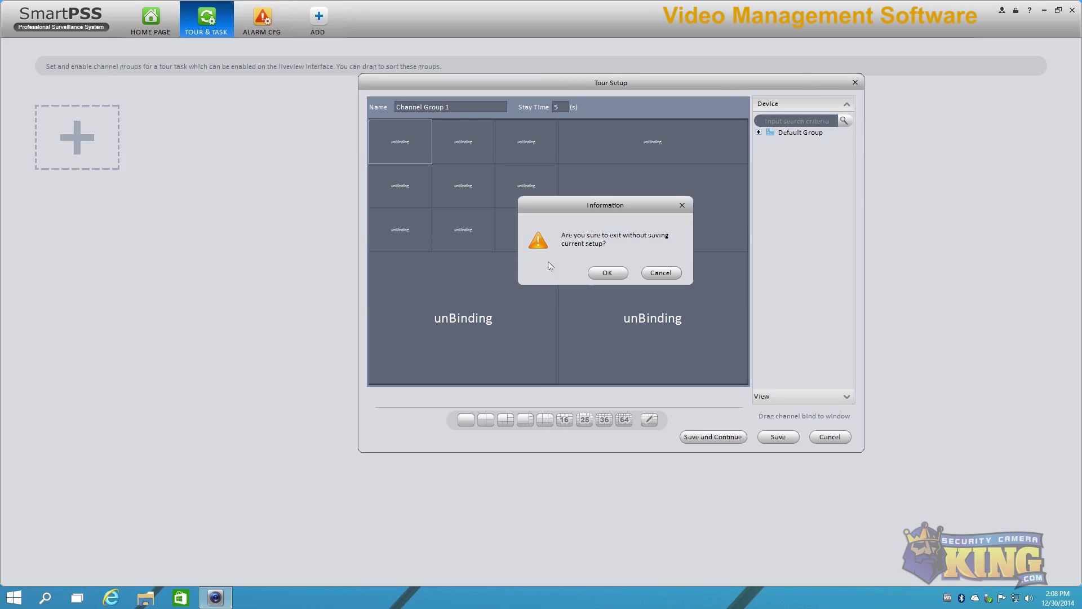
pyautogui.click(607, 272)
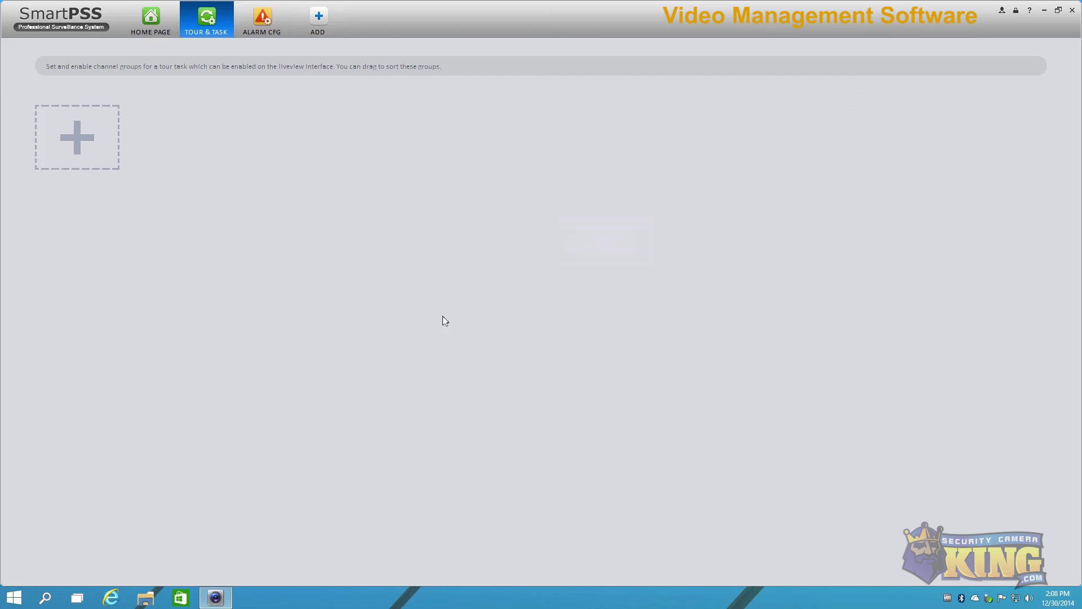
pyautogui.click(159, 20)
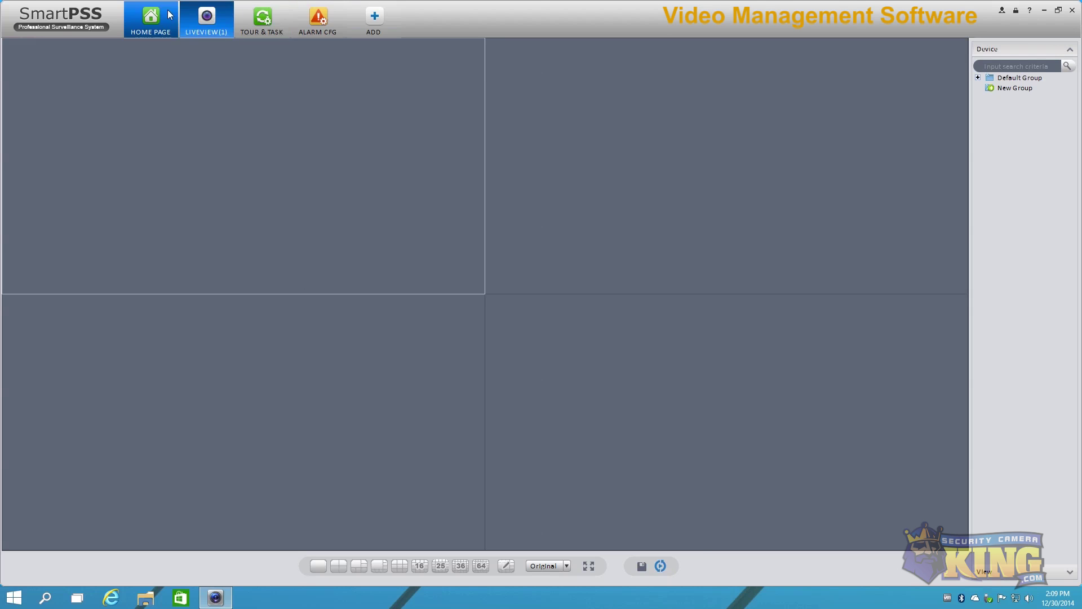
pyautogui.click(163, 30)
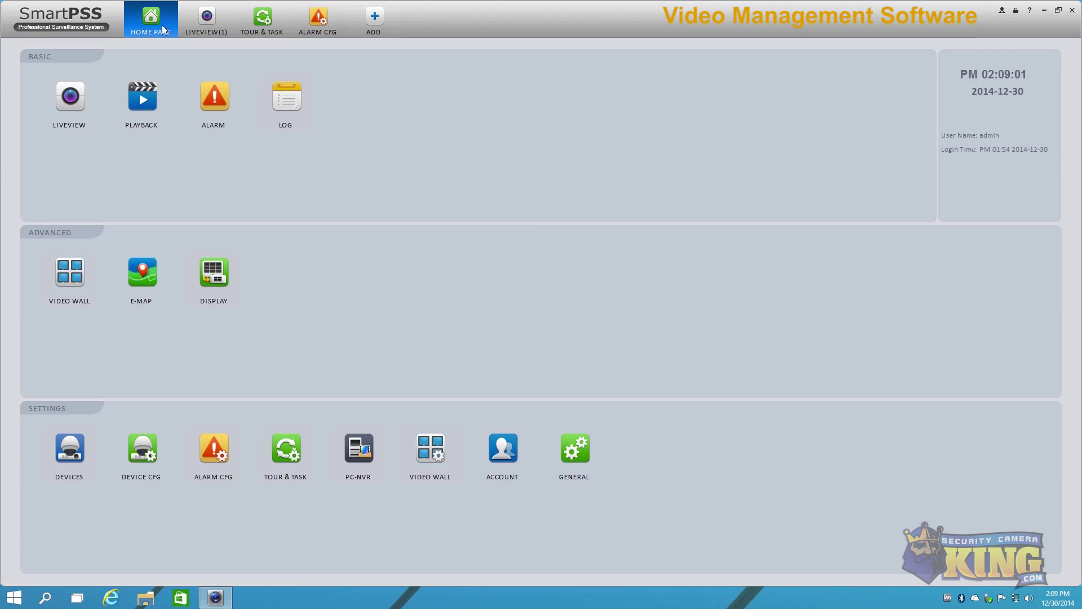
# Step: Open PC-NVR, close the ALARM CFG and PC-NVR tabs, and show the single-administrator Account page
pyautogui.click(360, 449)
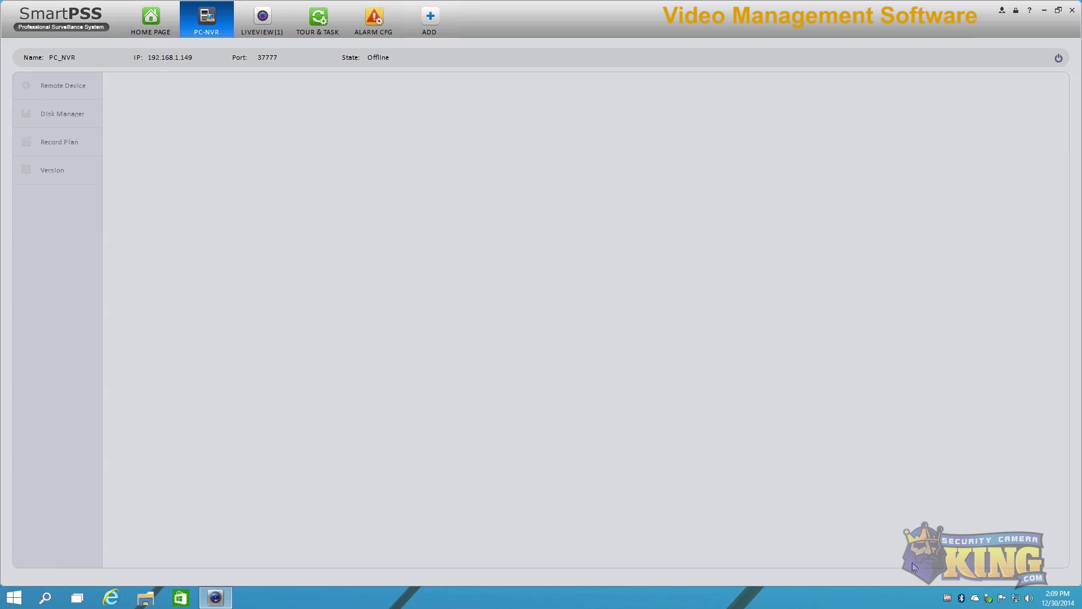
pyautogui.click(397, 6)
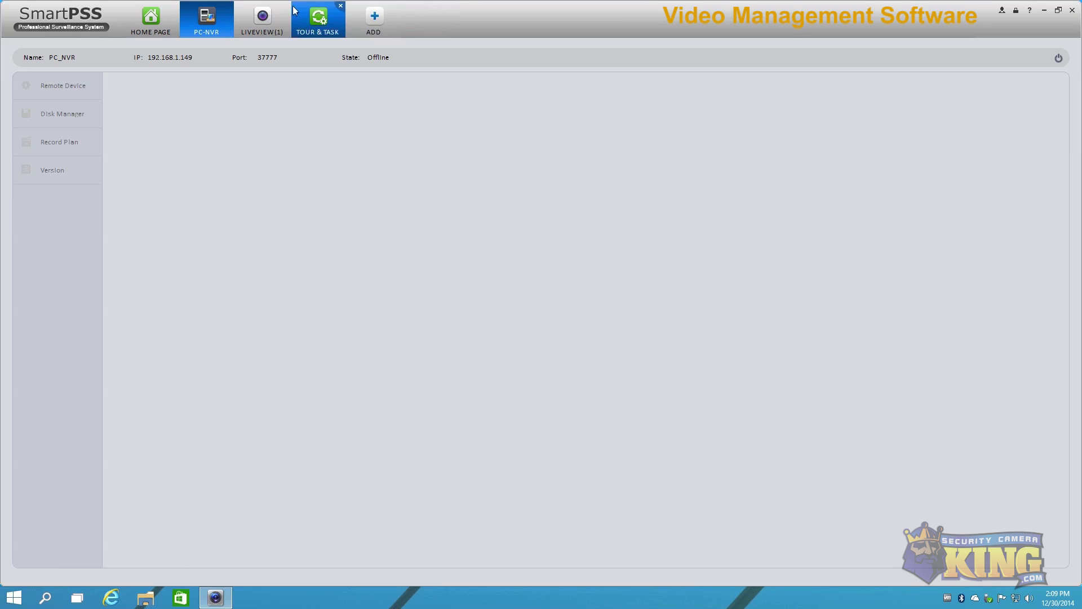
pyautogui.click(231, 7)
pyautogui.click(164, 29)
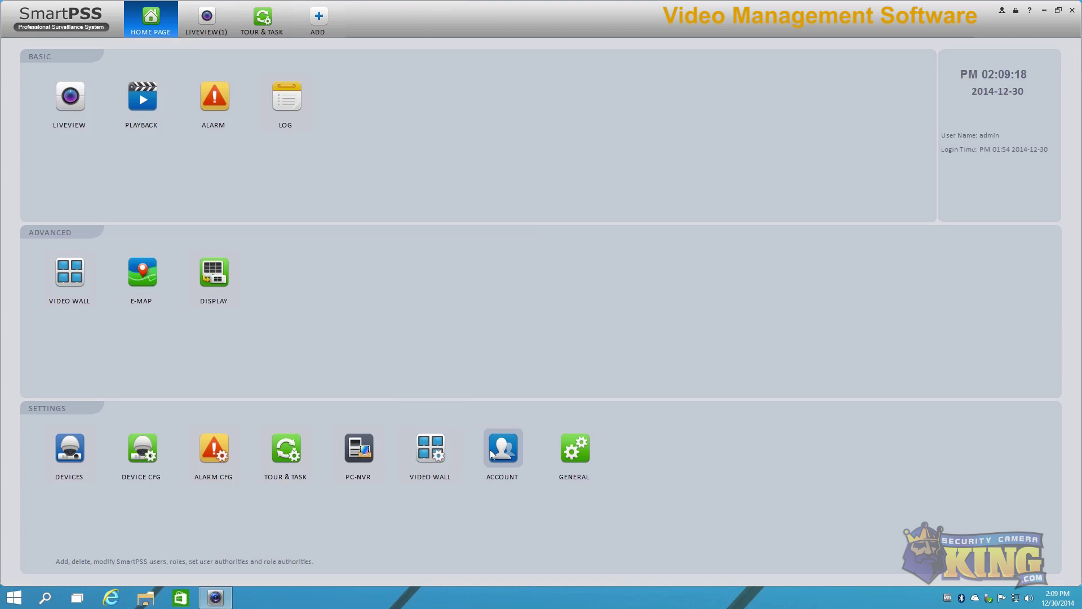
pyautogui.click(509, 457)
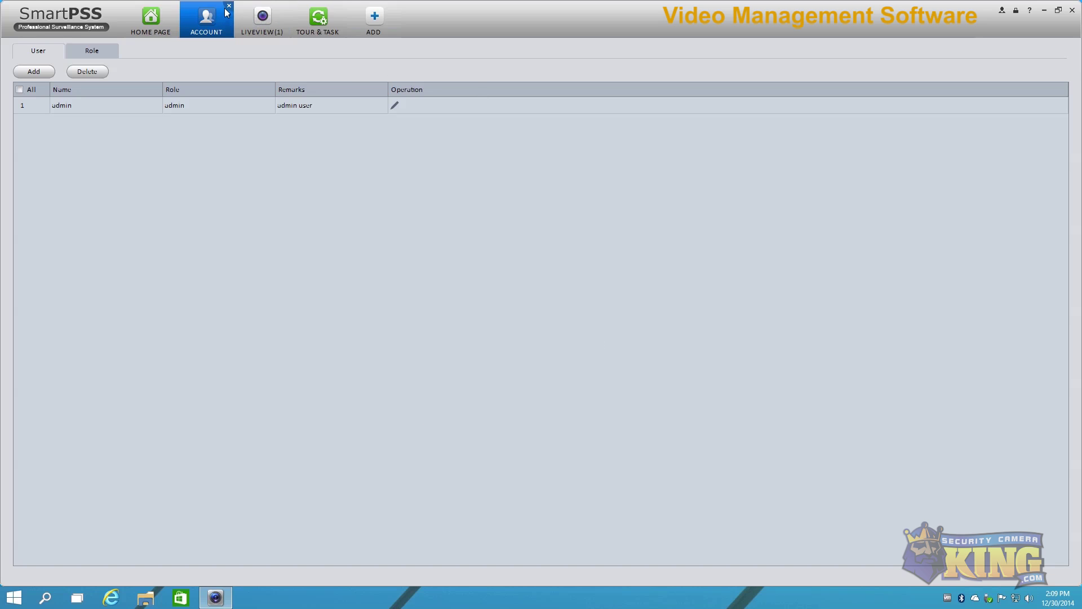
# Step: Close the ACCOUNT, LIVEVIEW and TOUR & TASK tabs one after another
pyautogui.click(228, 6)
pyautogui.click(230, 6)
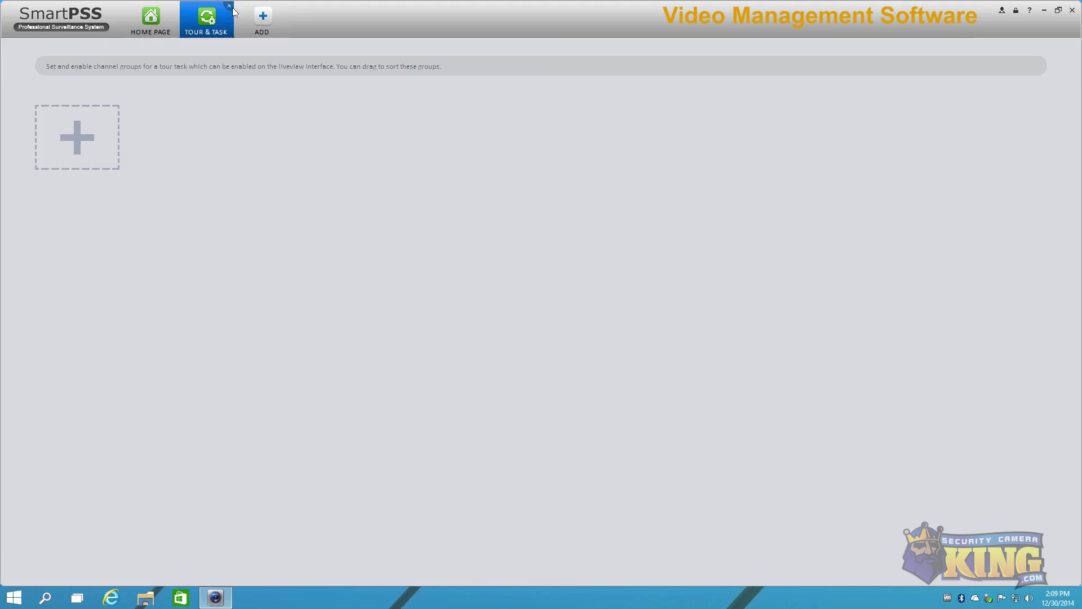
pyautogui.click(229, 6)
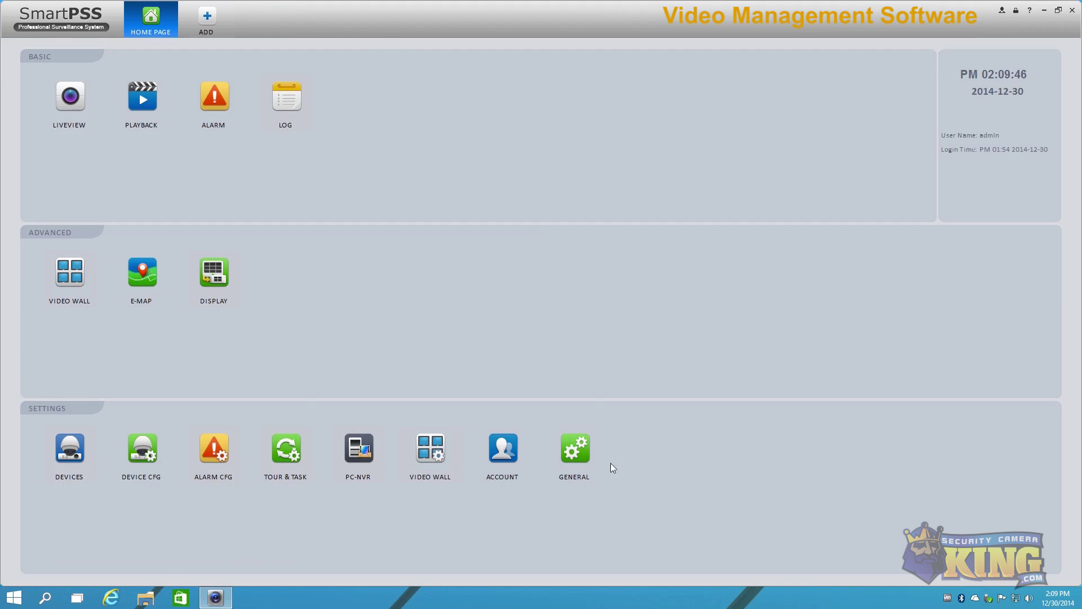
pyautogui.click(282, 100)
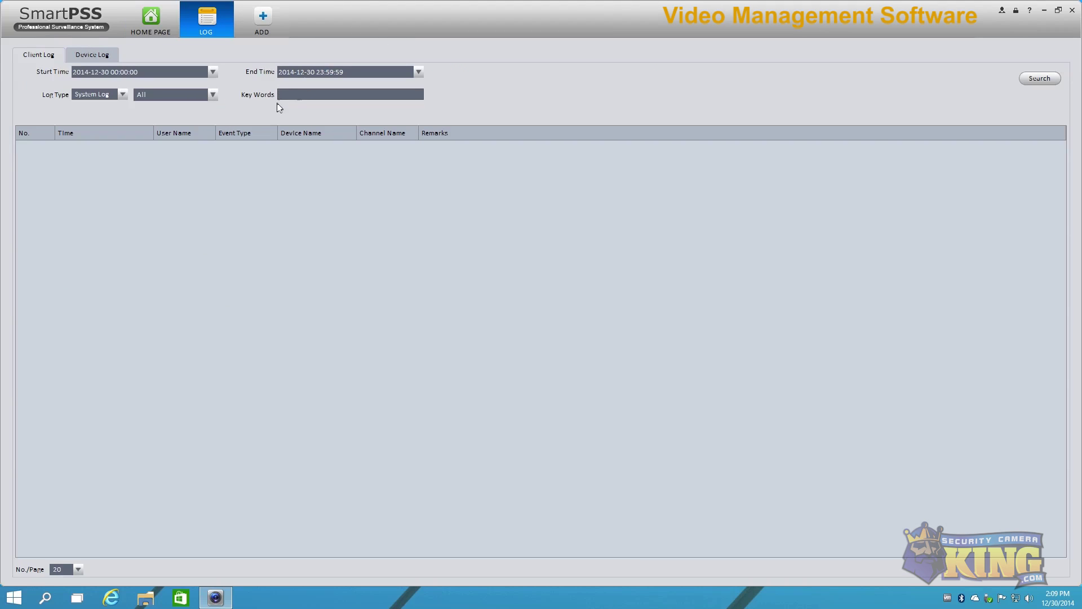
pyautogui.click(105, 55)
pyautogui.click(38, 54)
pyautogui.click(122, 94)
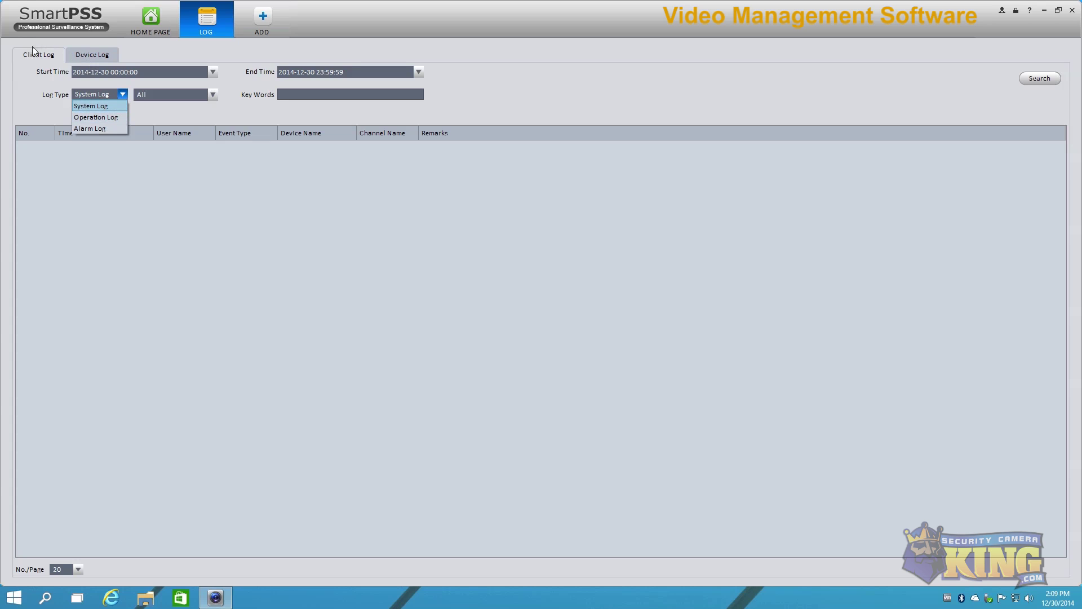
pyautogui.click(33, 50)
pyautogui.click(93, 56)
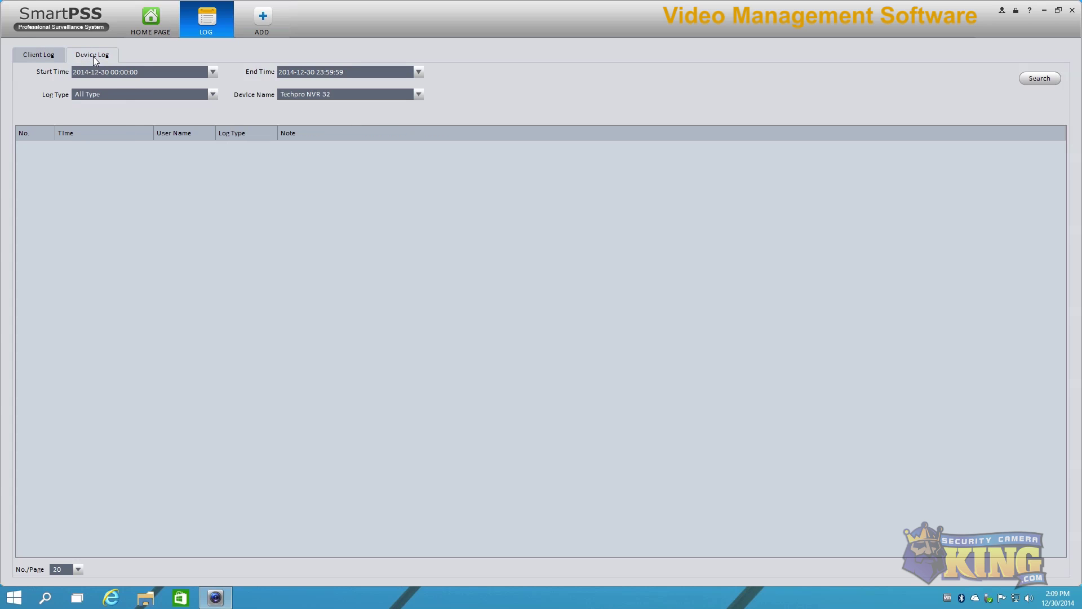
pyautogui.click(88, 94)
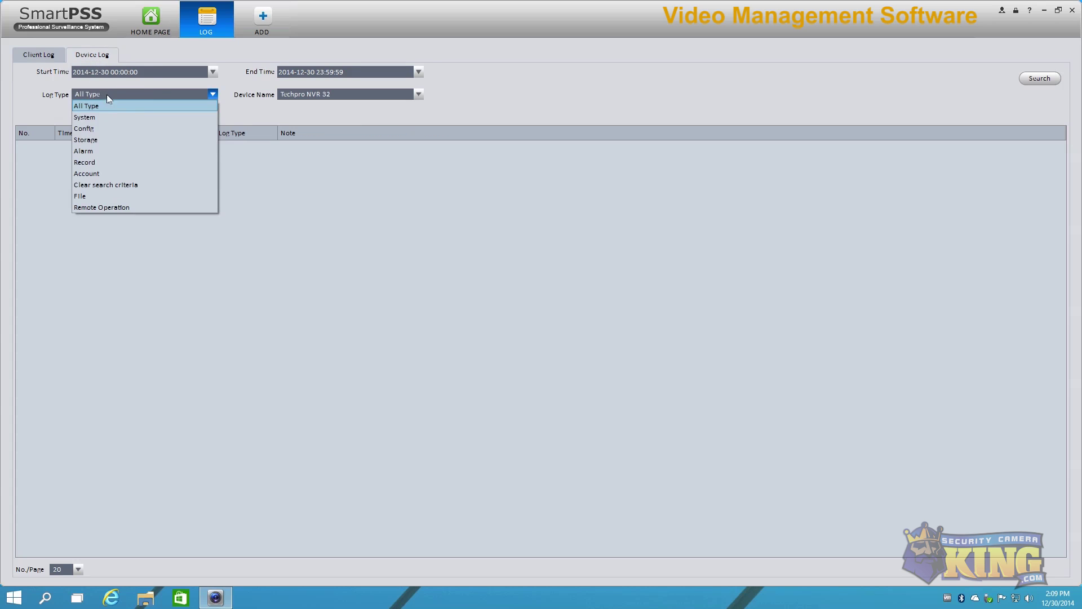
pyautogui.click(87, 150)
pyautogui.click(225, 9)
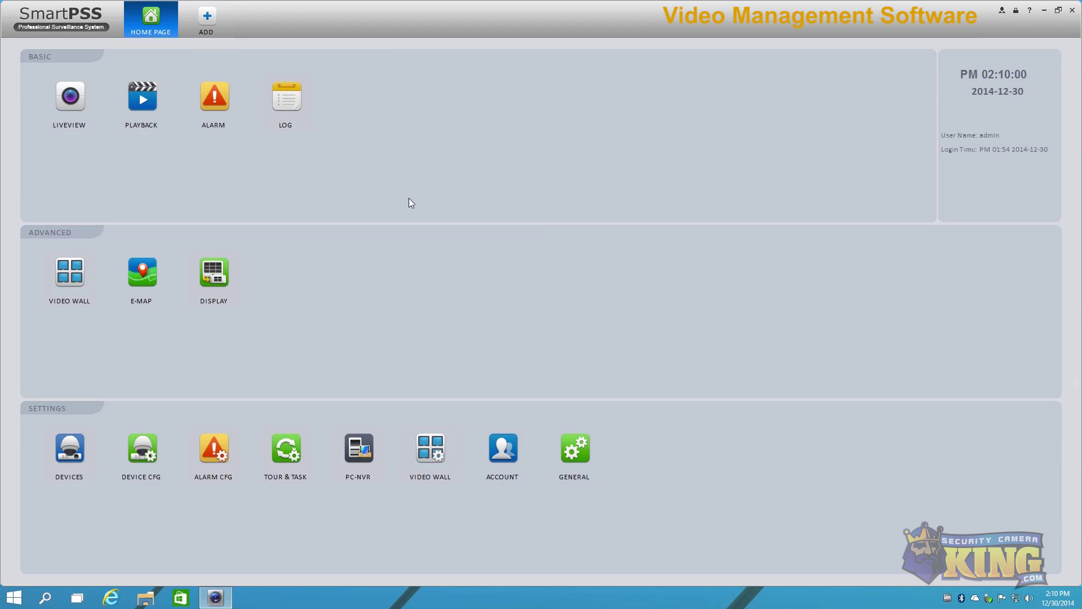